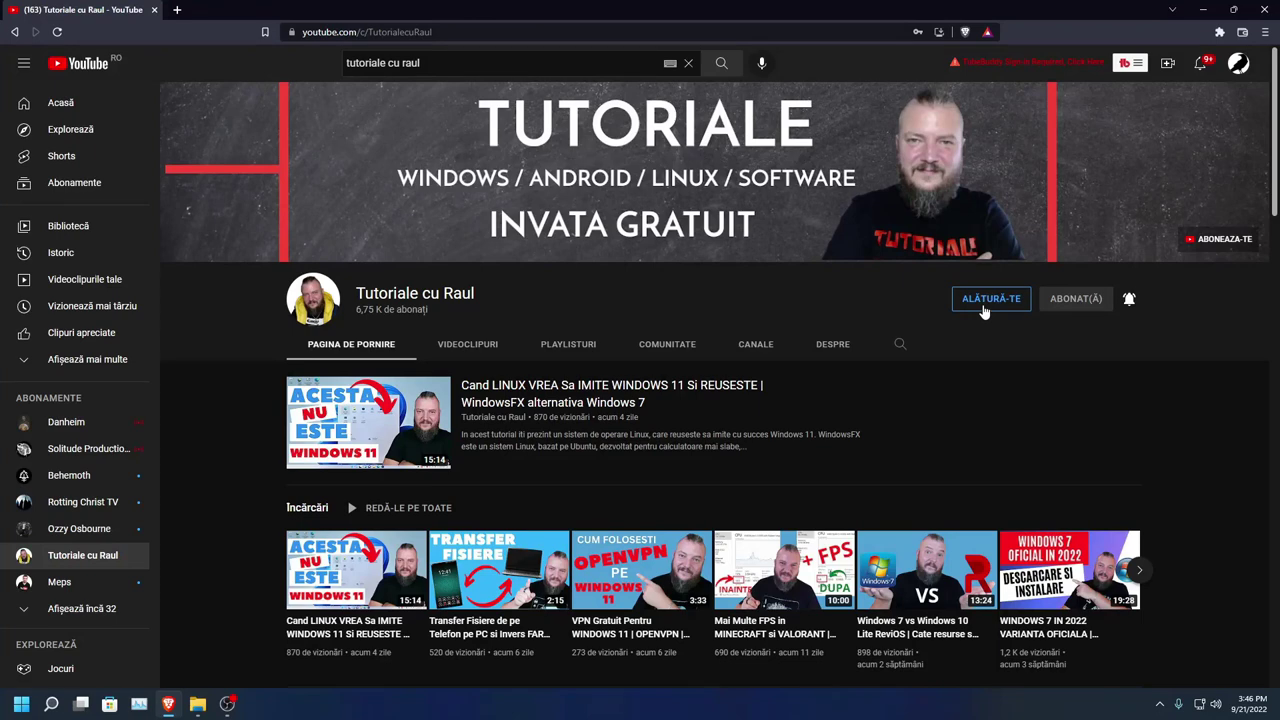
- Open the YouTube channel's membership offer and look through its membership levels and benefits
click(982, 305)
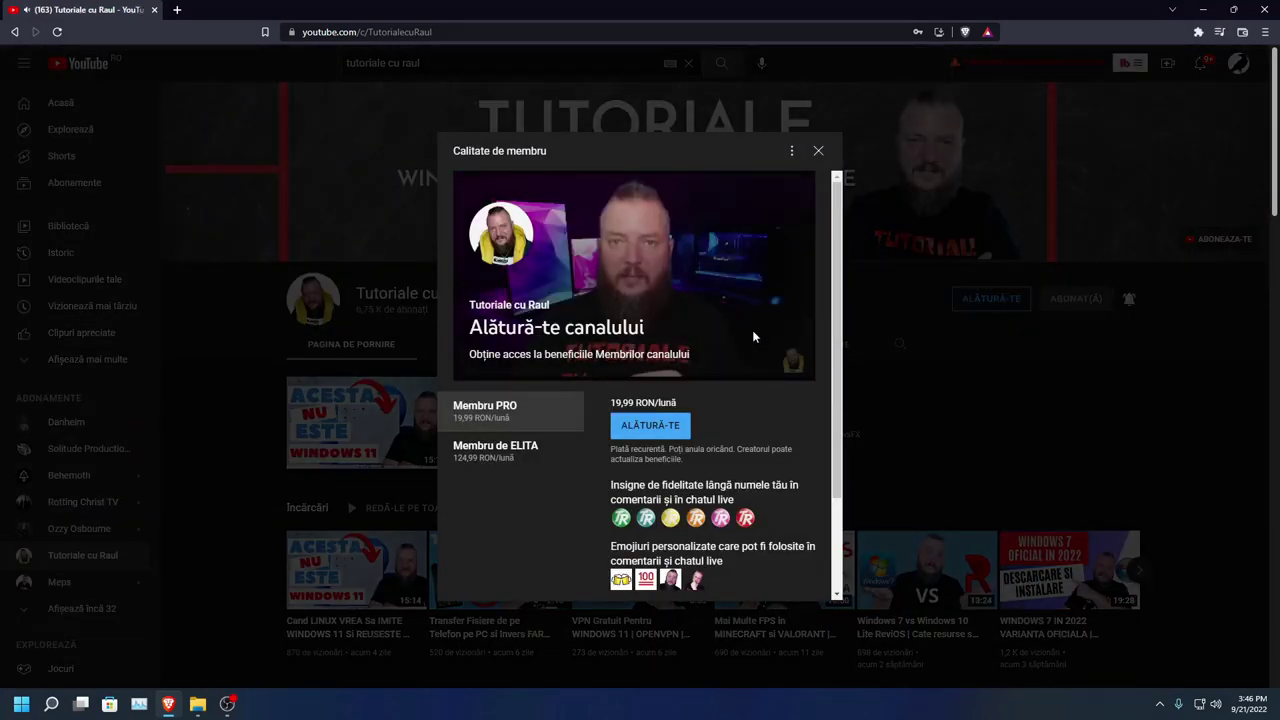
scroll(750, 330, down, 2)
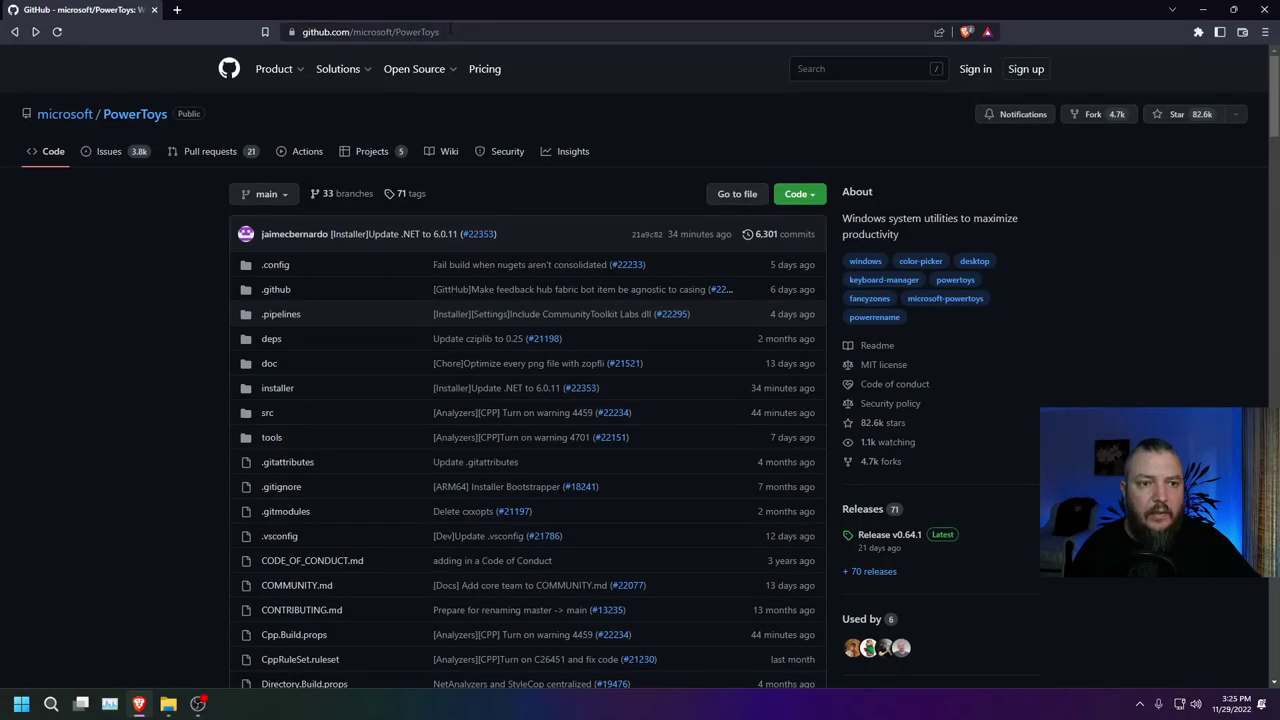
- Open the v0.64.1 release page from the microsoft/PowerToys repository on GitHub and go through it to the installer downloads
click(450, 31)
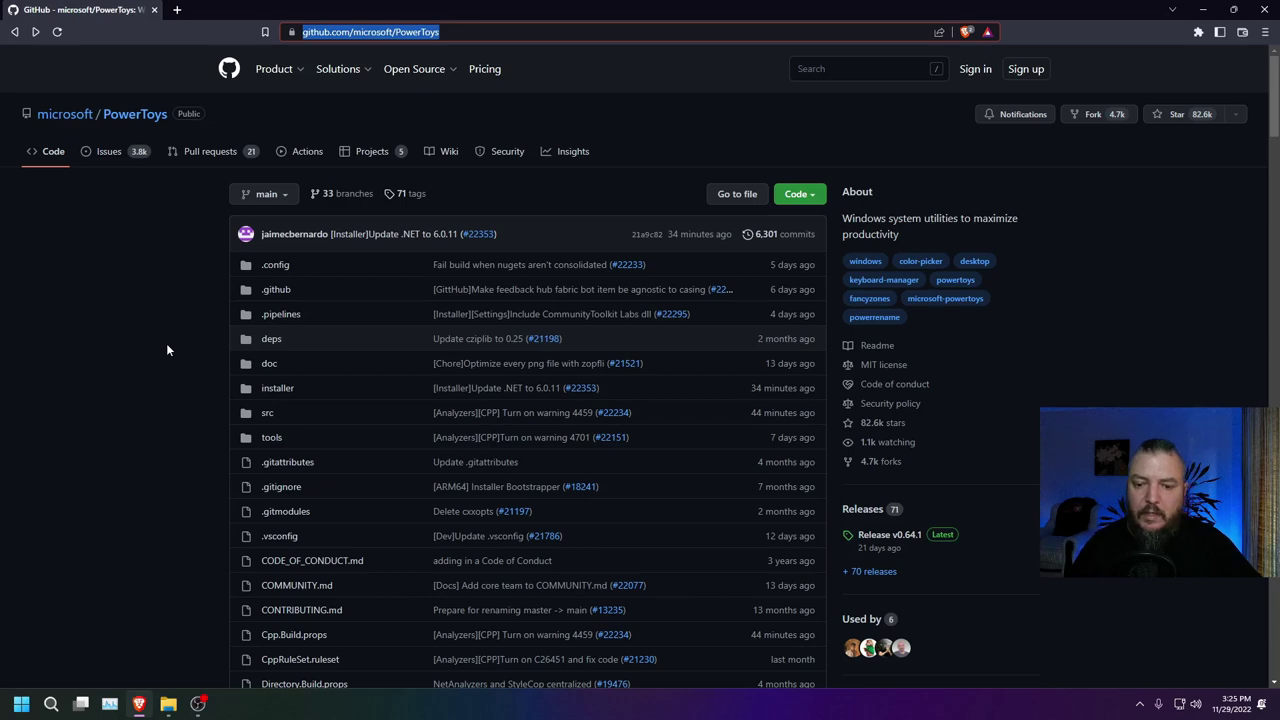
scroll(168, 344, down, 2)
click(888, 403)
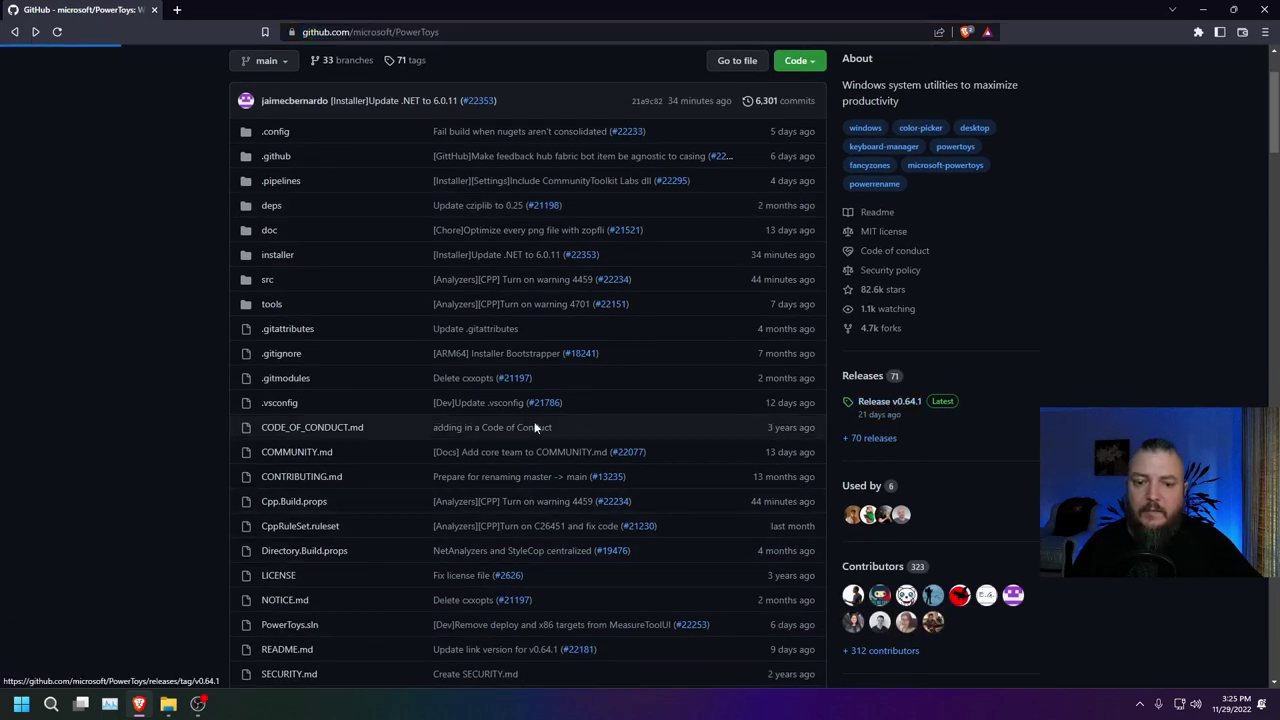
scroll(166, 437, down, 5)
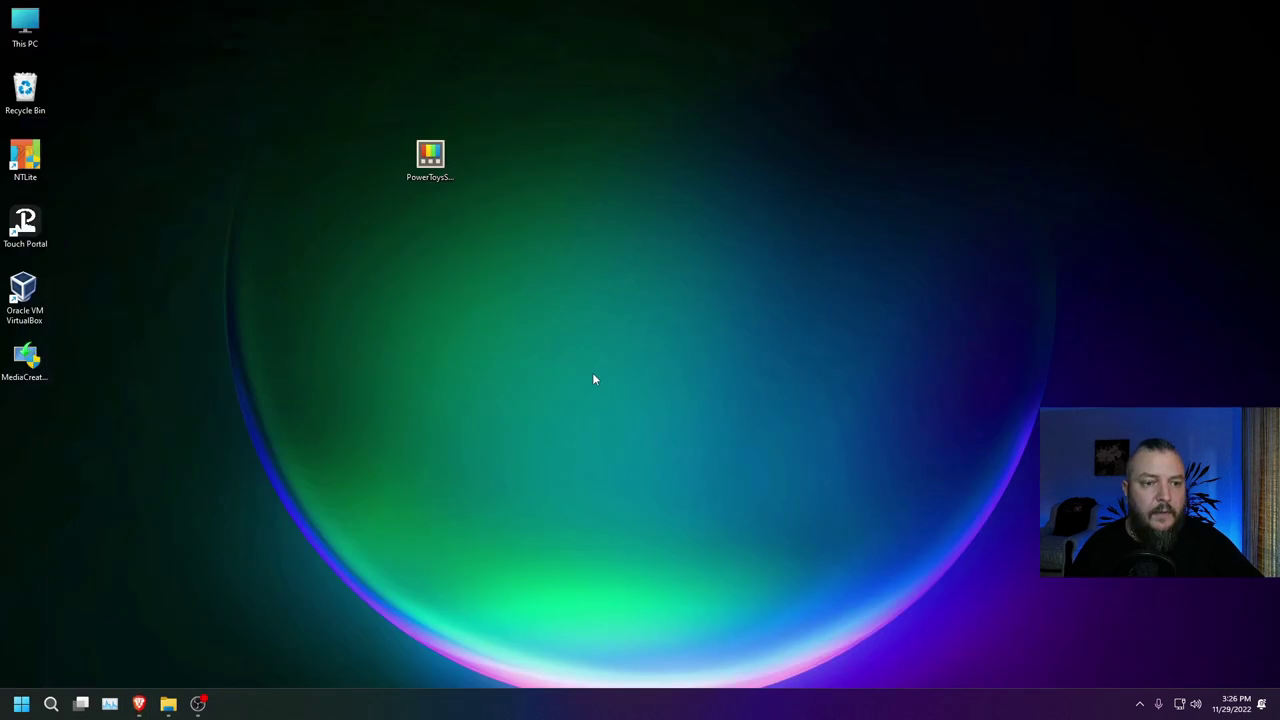
- Run the PowerToys setup file from the desktop, accept the license terms and start the installation
double_click(438, 165)
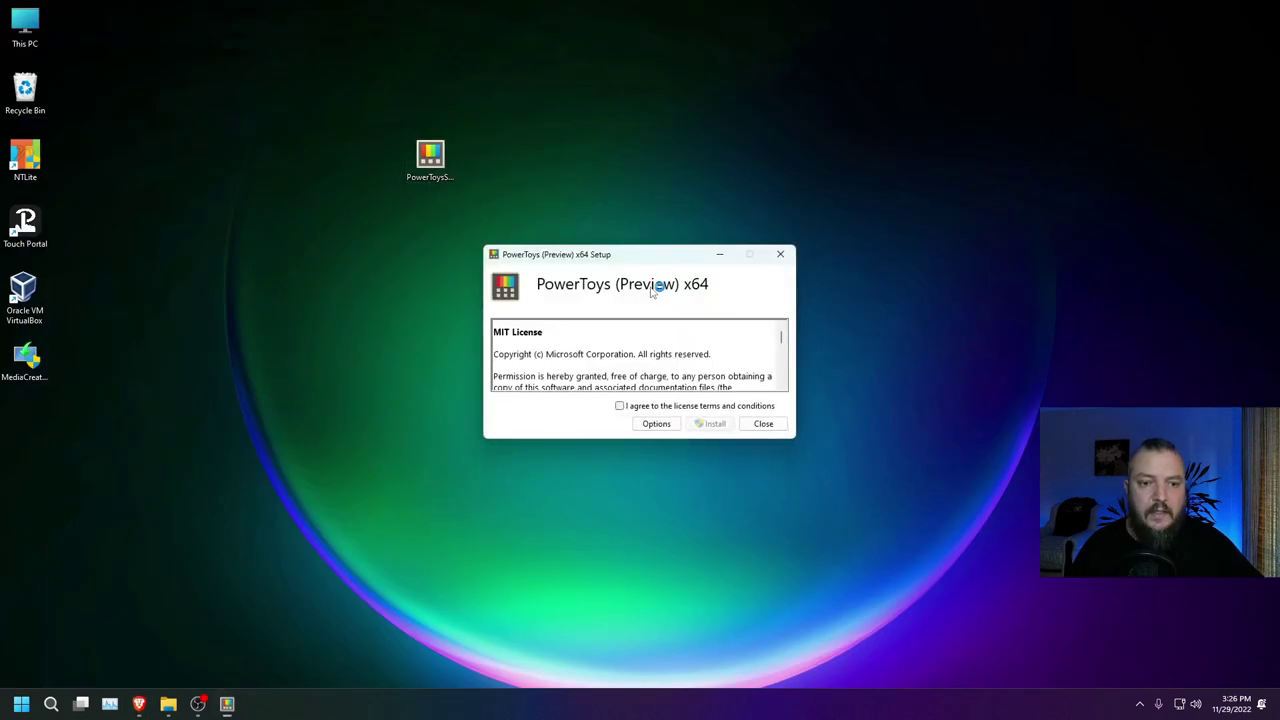
drag(617, 251, 655, 218)
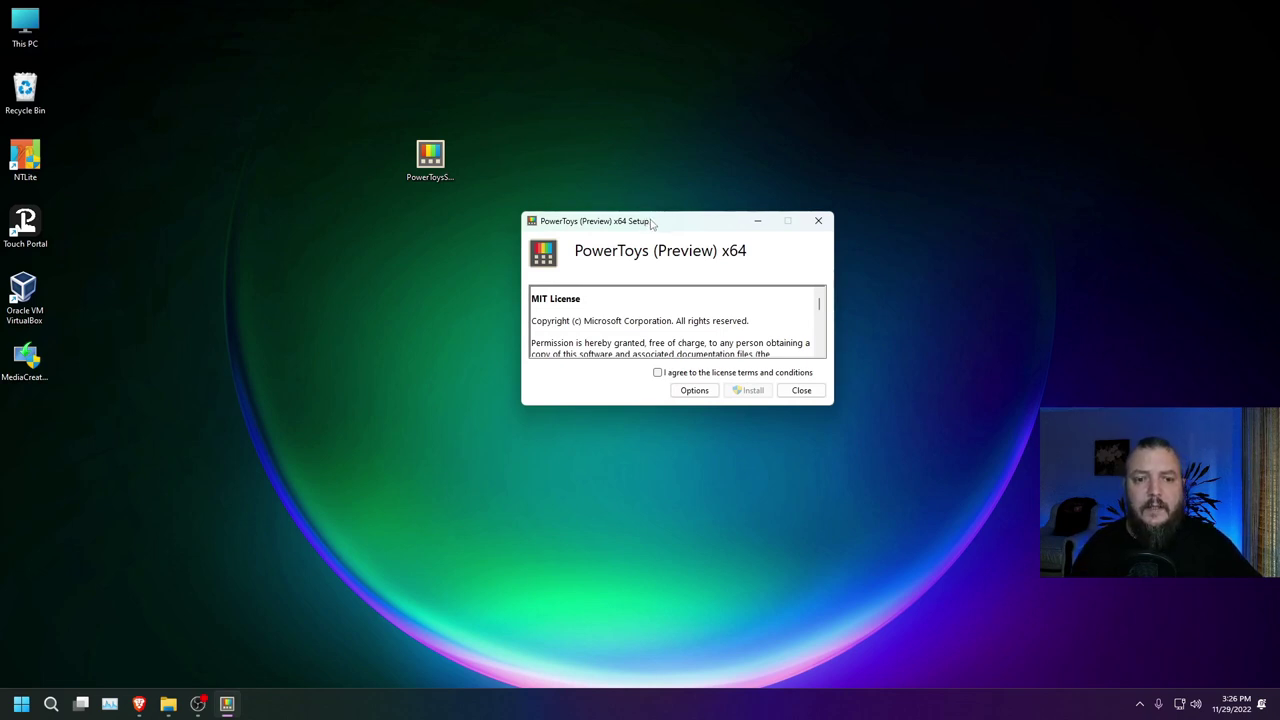
drag(645, 224, 625, 210)
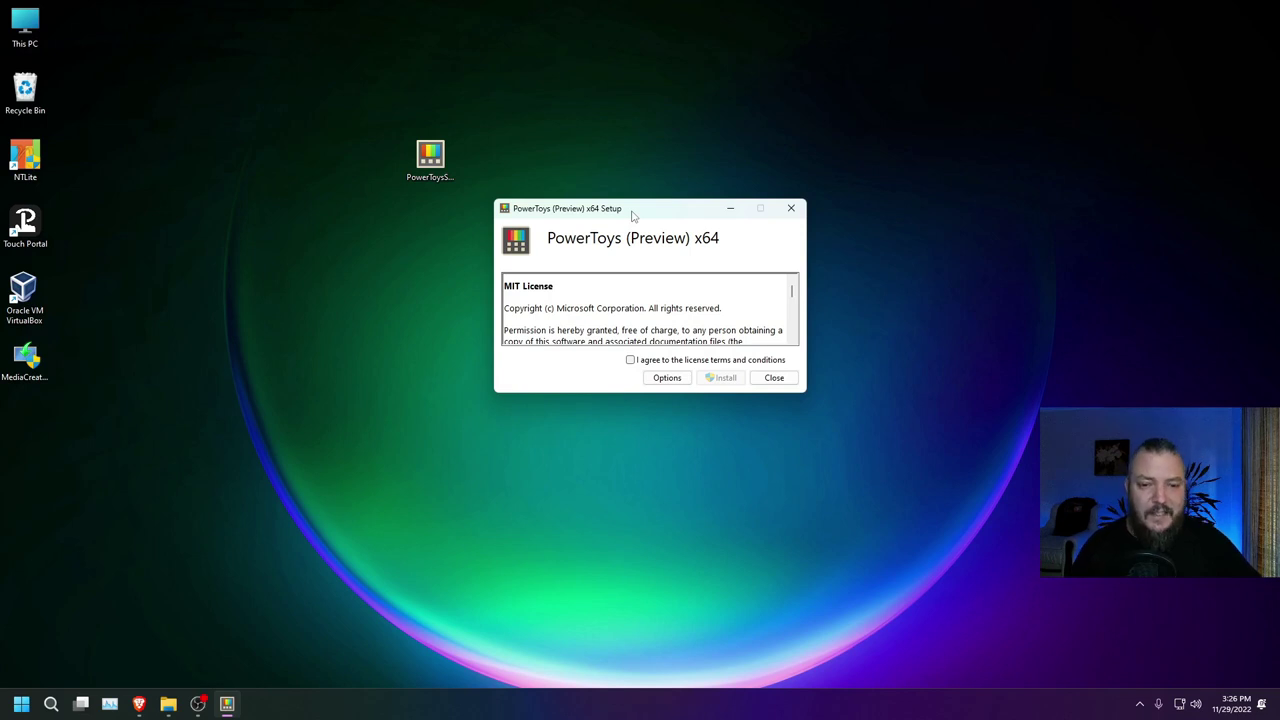
click(630, 359)
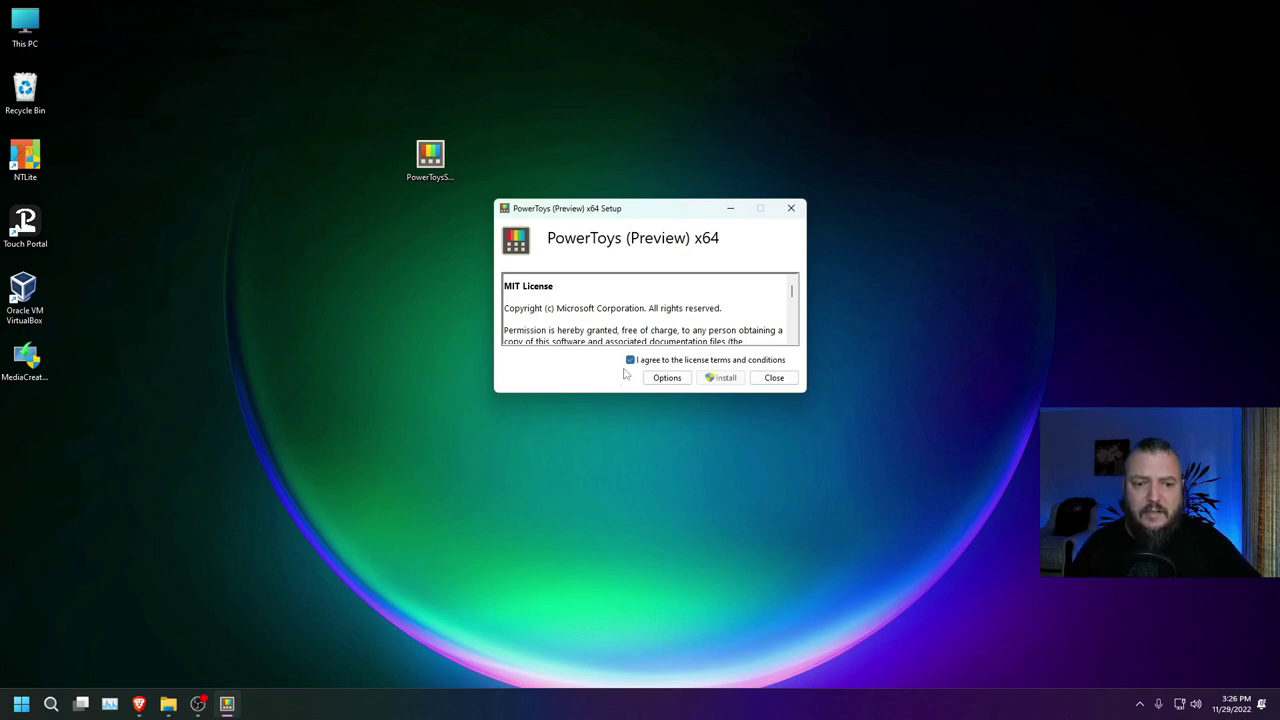
click(720, 377)
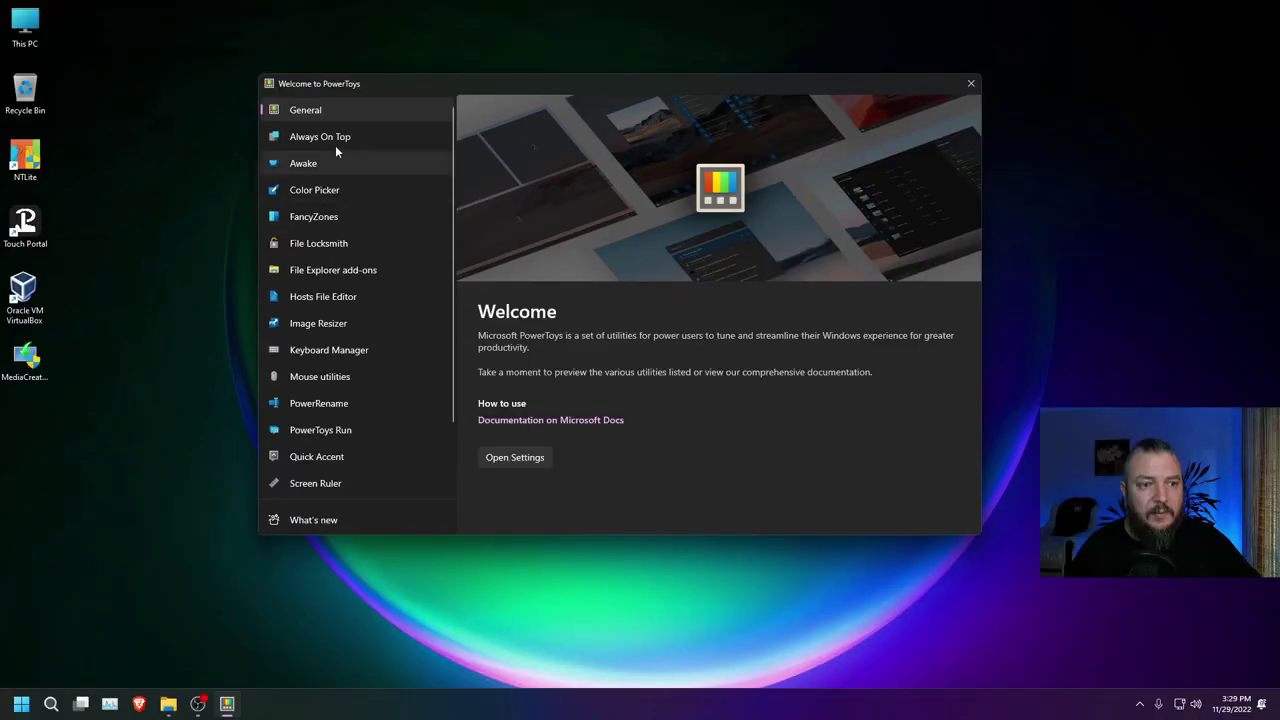
- Preview the Always On Top and Awake introductions in the PowerToys welcome window, then return to the General page
click(340, 136)
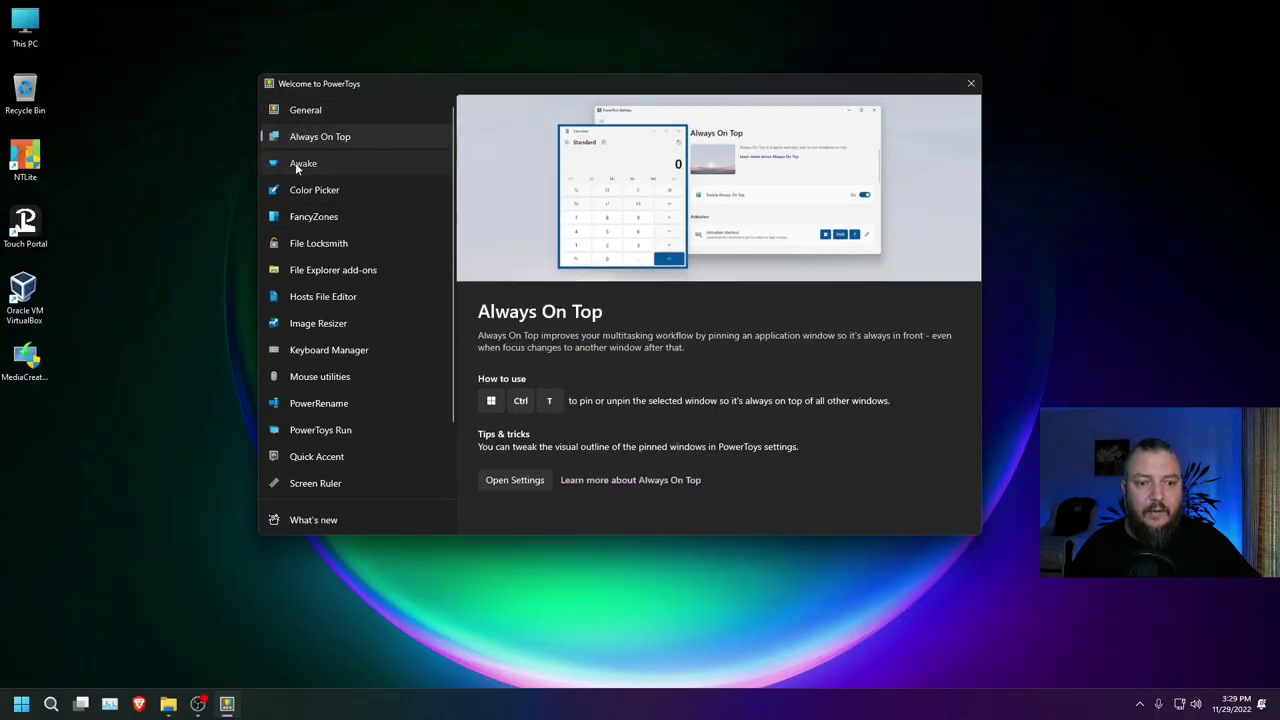
click(295, 162)
click(305, 111)
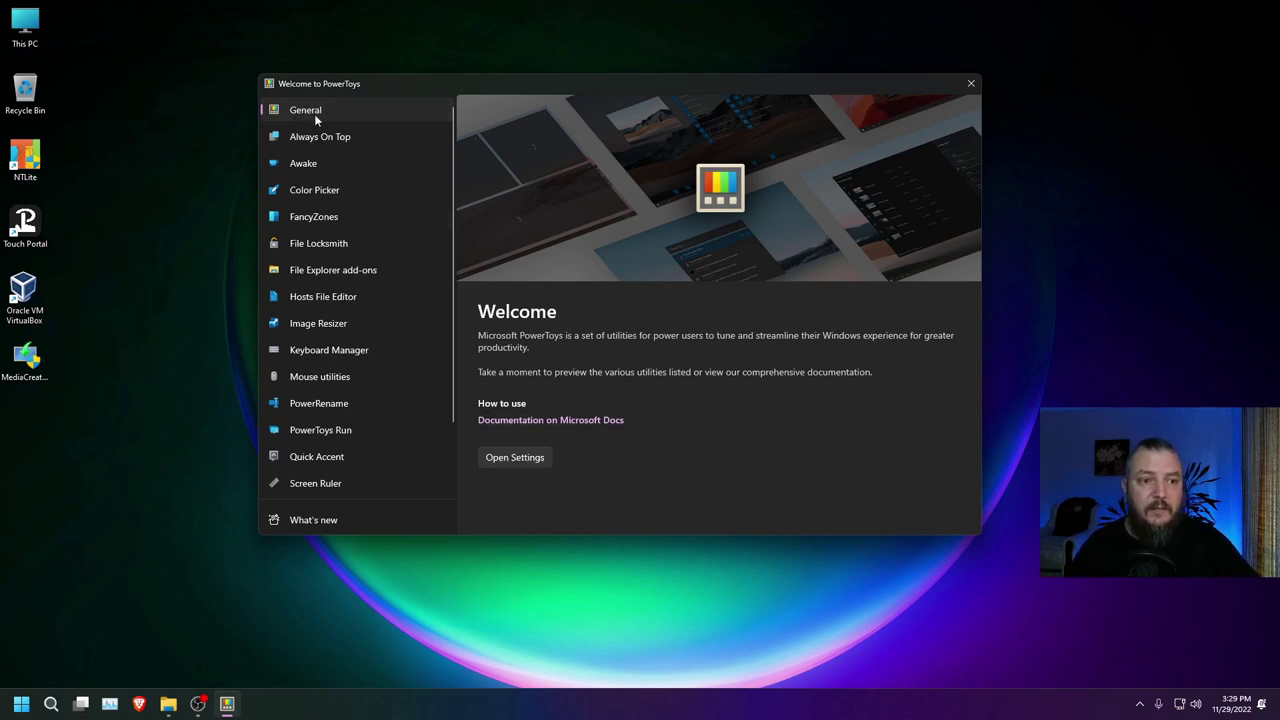
- Open the PowerToys settings from the welcome window and check for updates
click(528, 457)
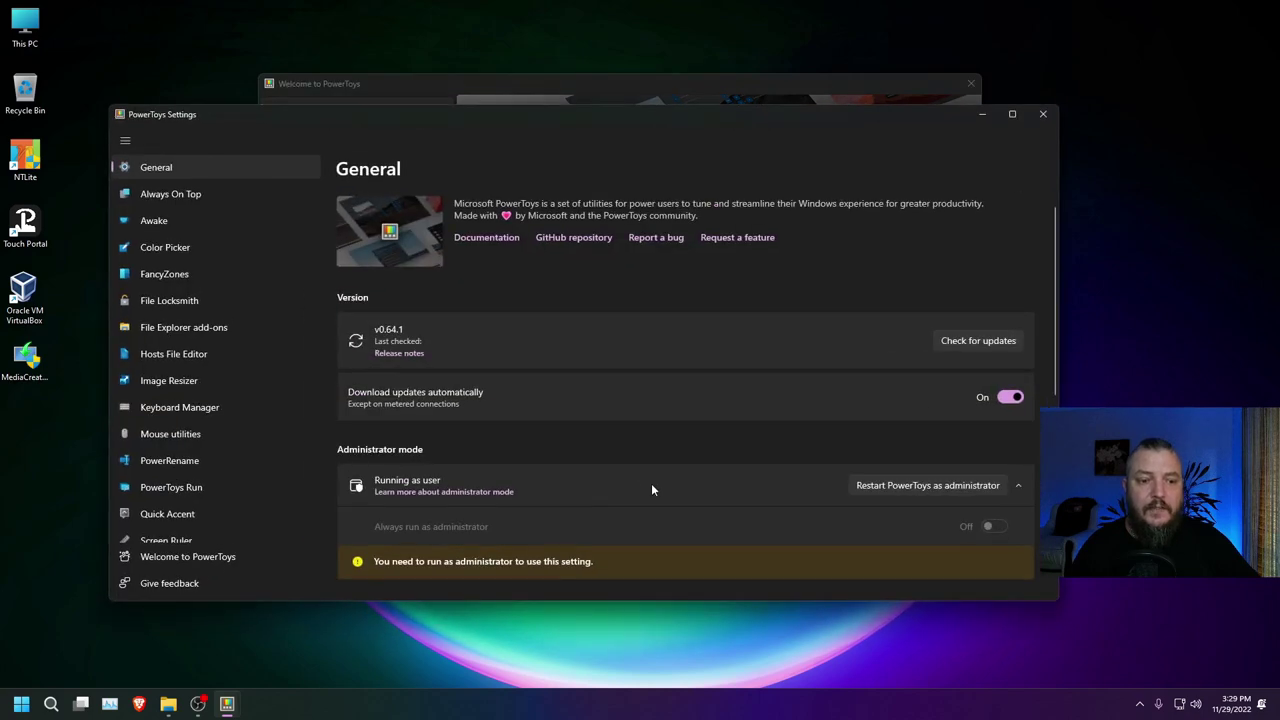
drag(463, 127, 520, 110)
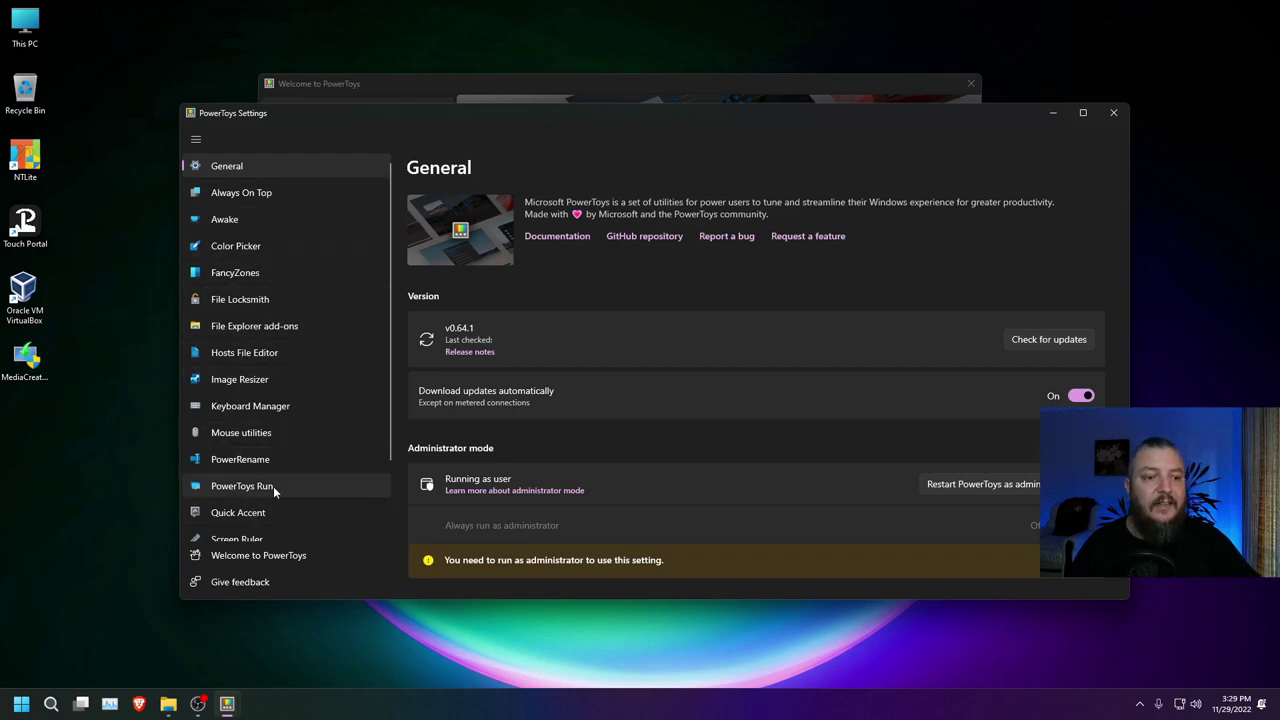
drag(497, 118, 492, 103)
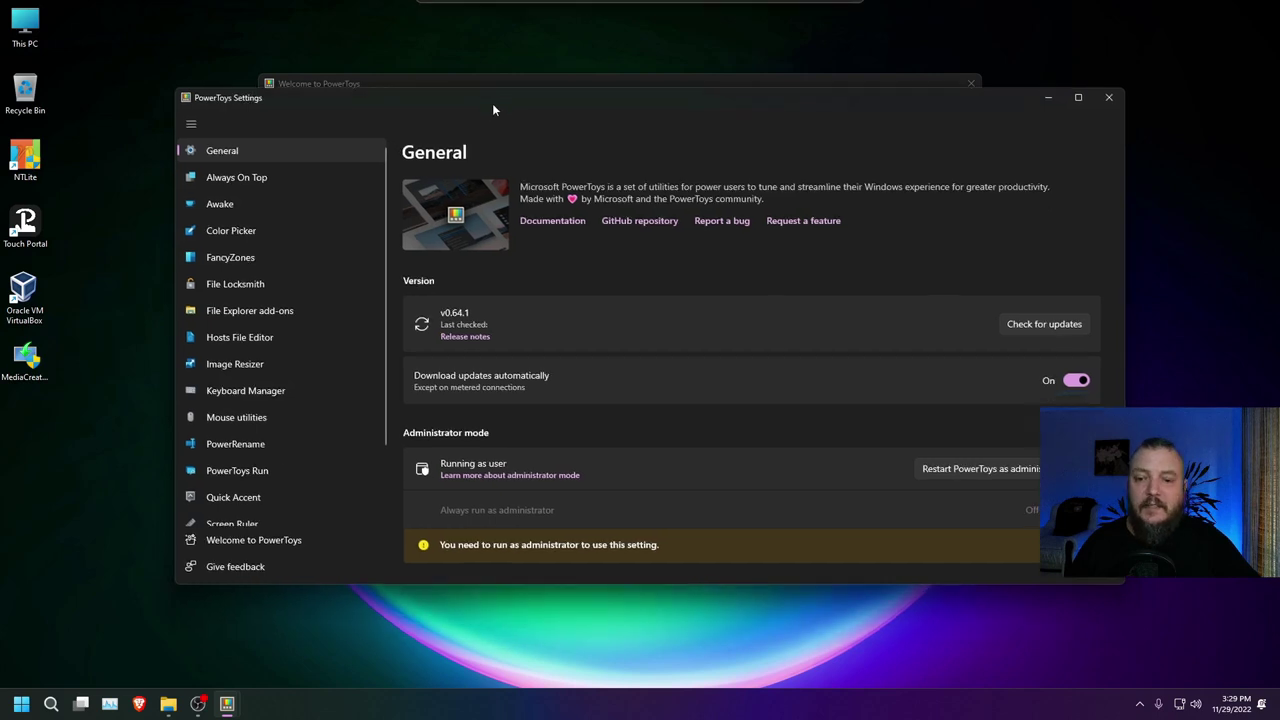
scroll(656, 404, down, 3)
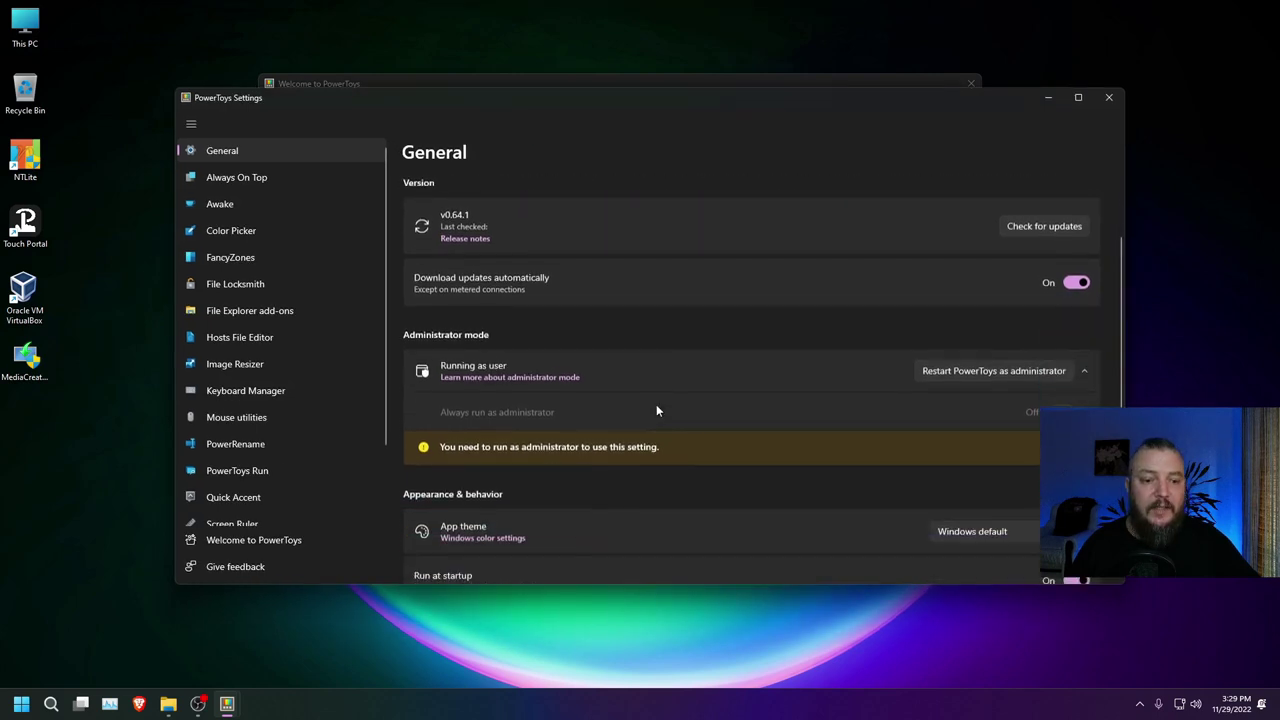
scroll(656, 404, up, 3)
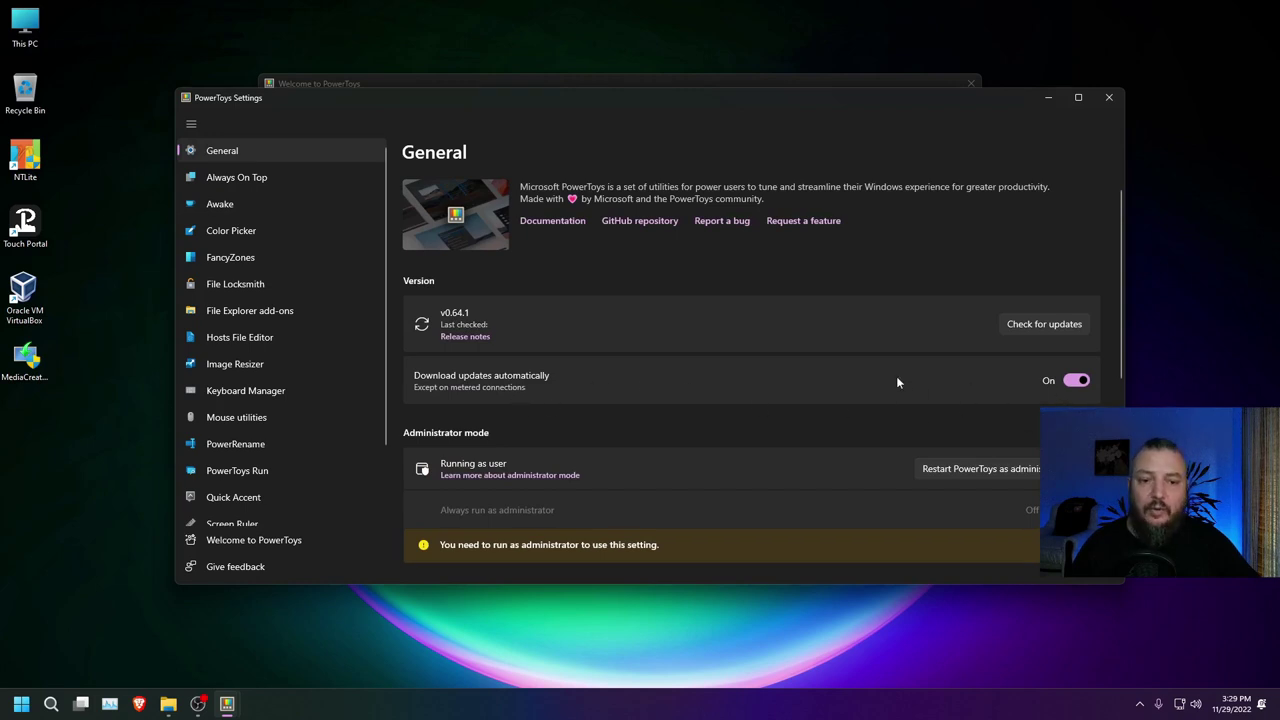
click(1026, 324)
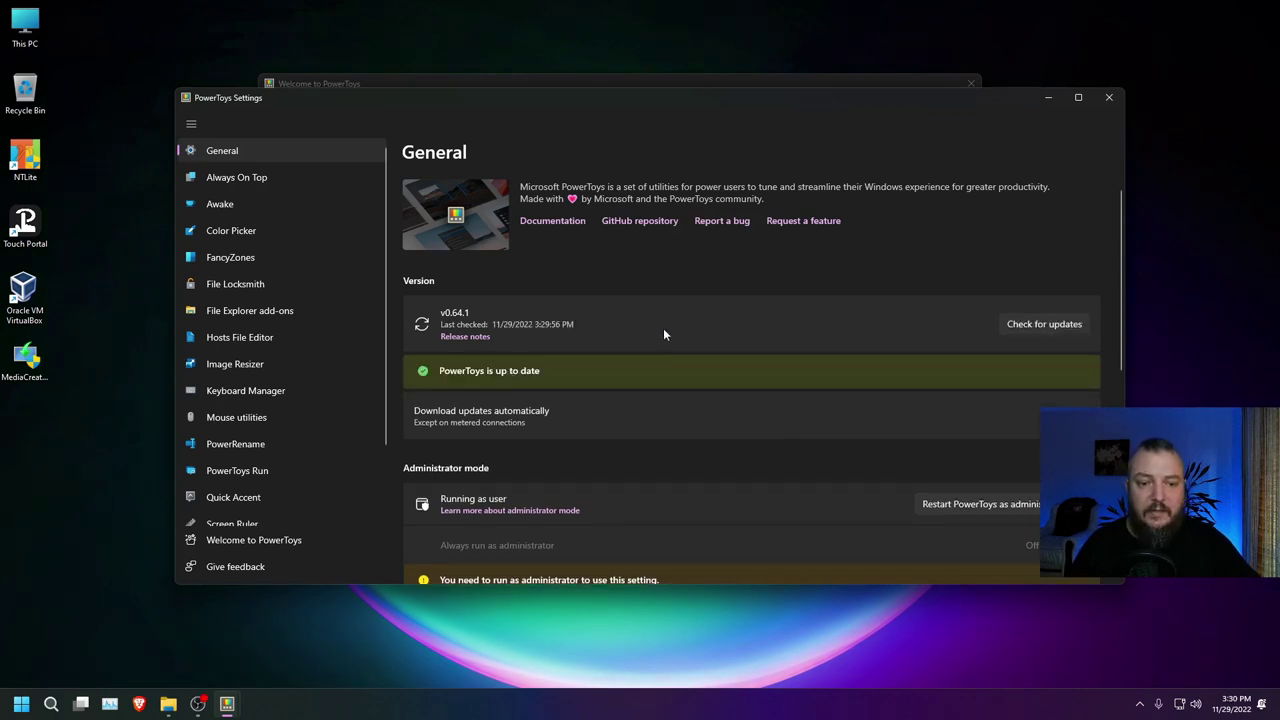
- Review the General settings for administrator mode, app theme, startup behavior, and backup and restore
scroll(665, 323, down, 3)
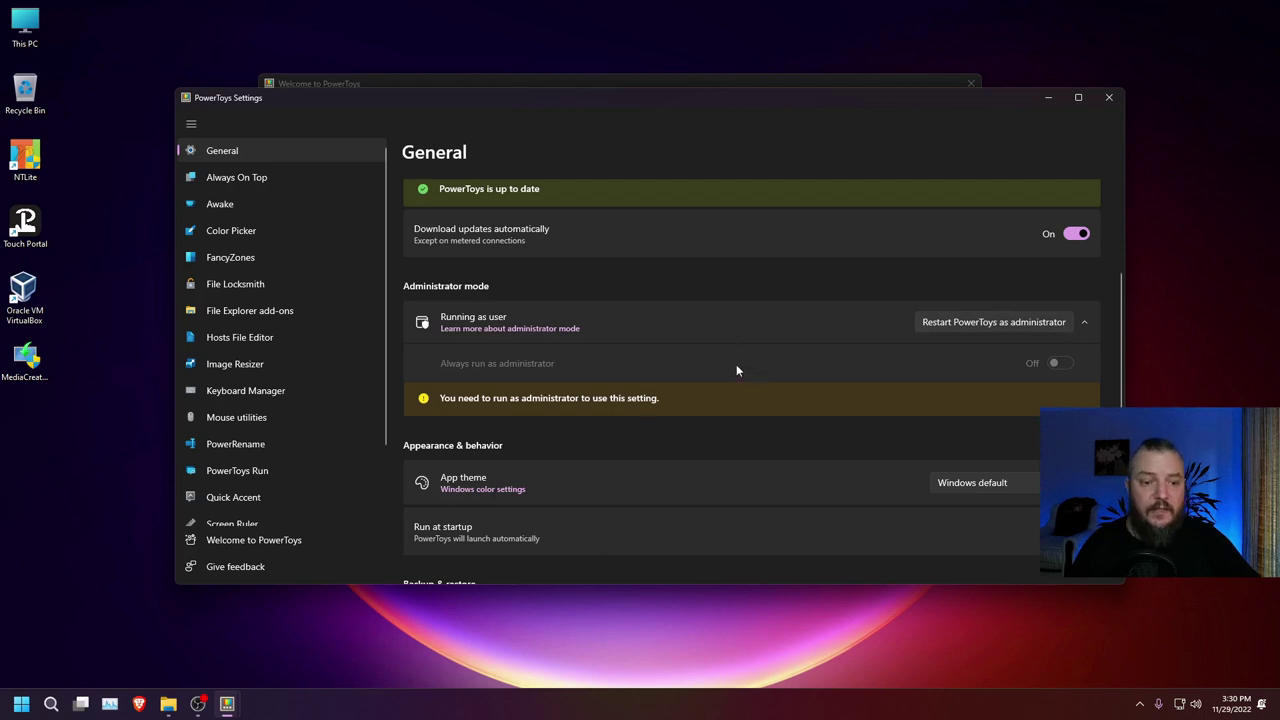
scroll(736, 370, down, 4)
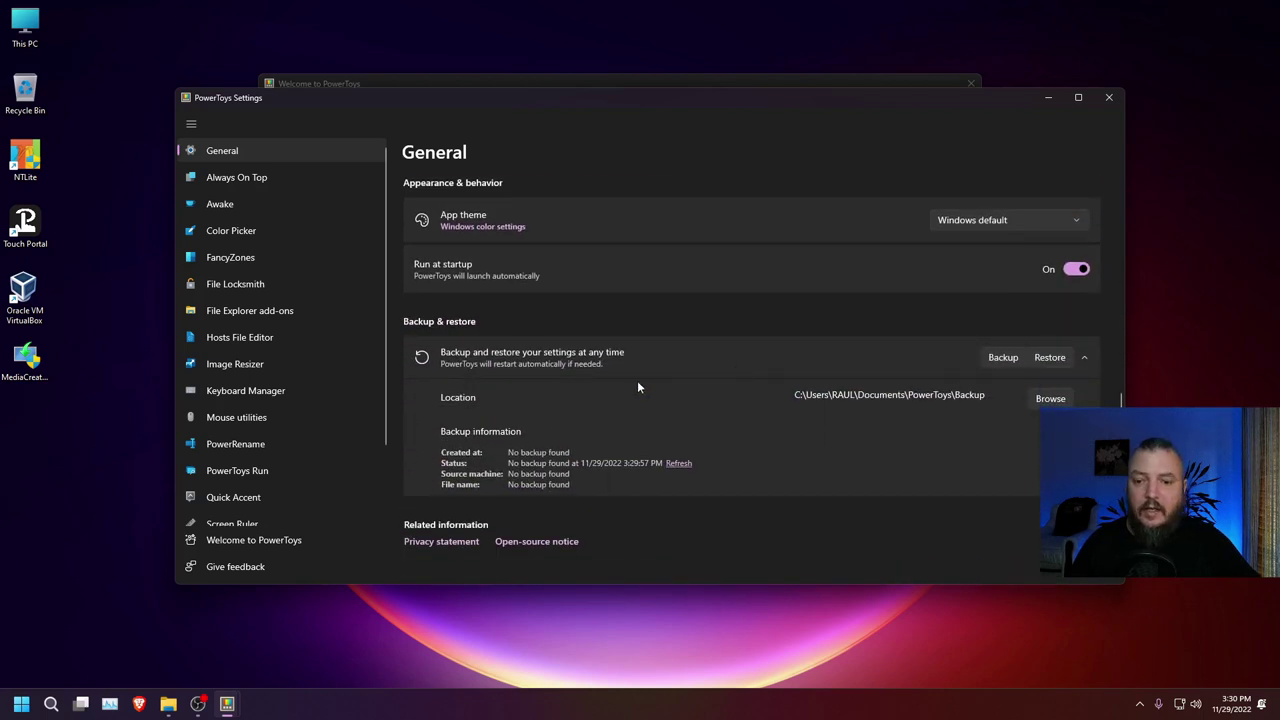
scroll(796, 382, up, 8)
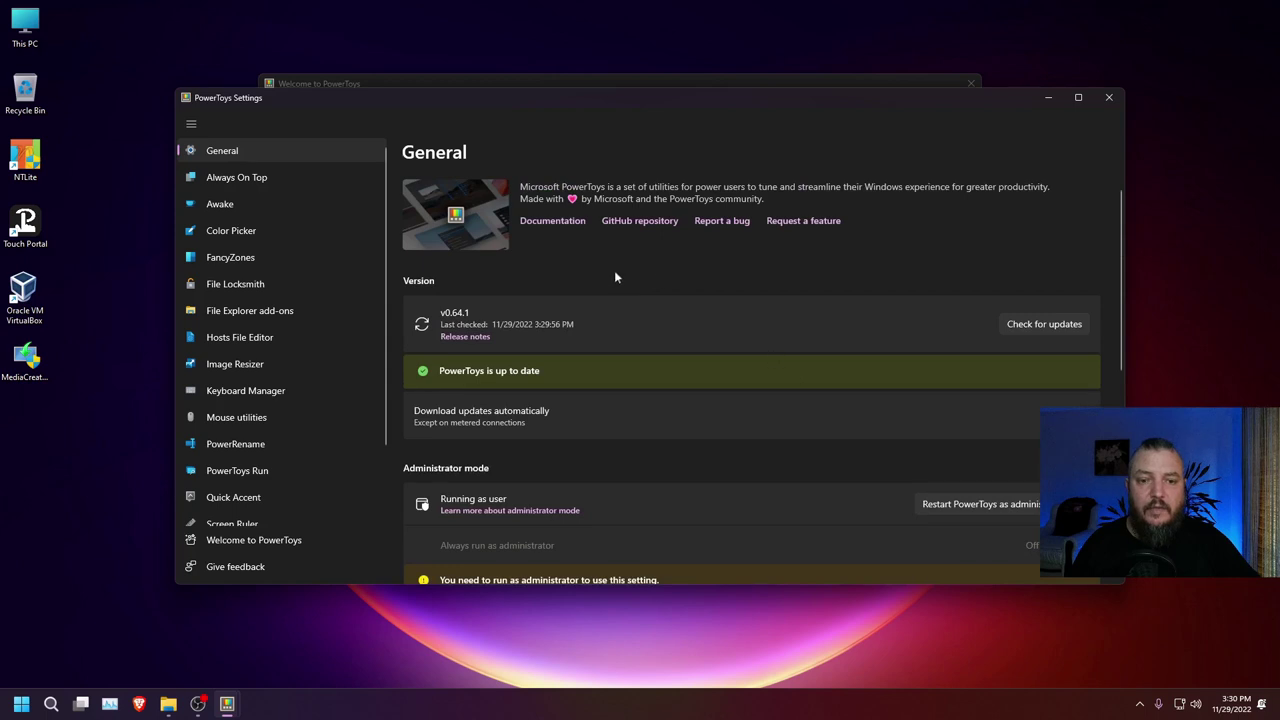
scroll(724, 355, down, 6)
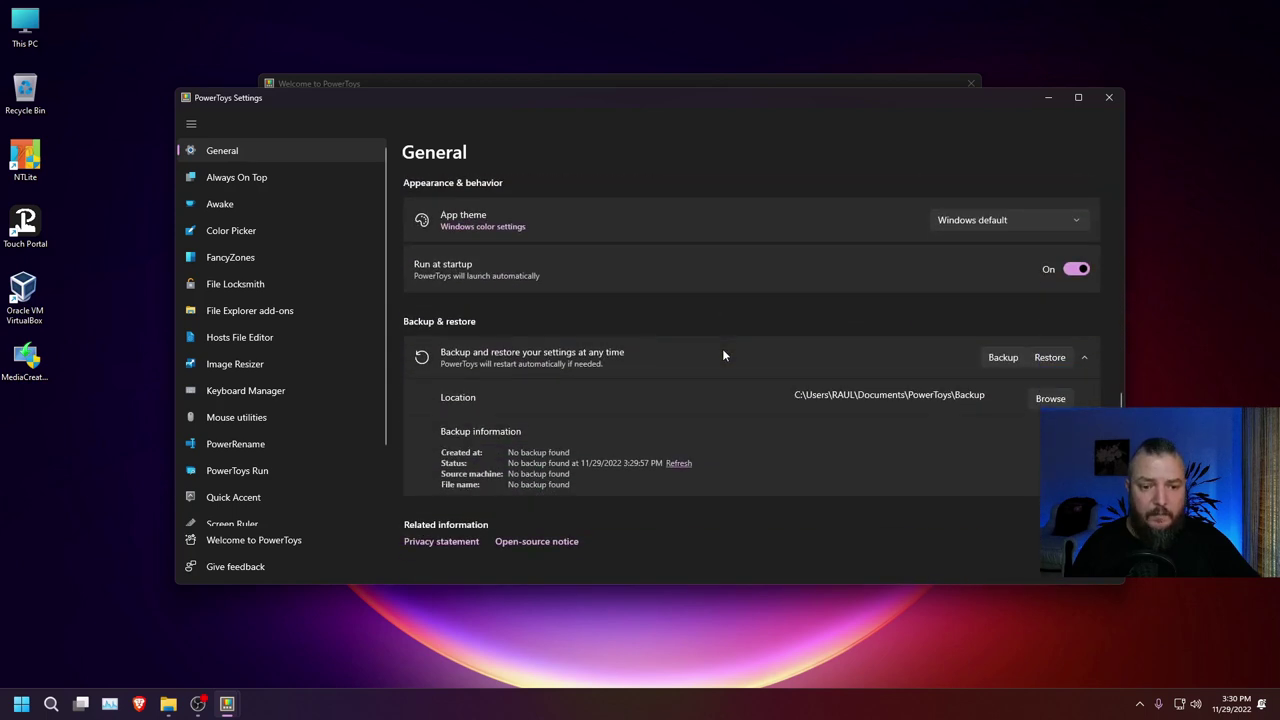
scroll(722, 355, up, 6)
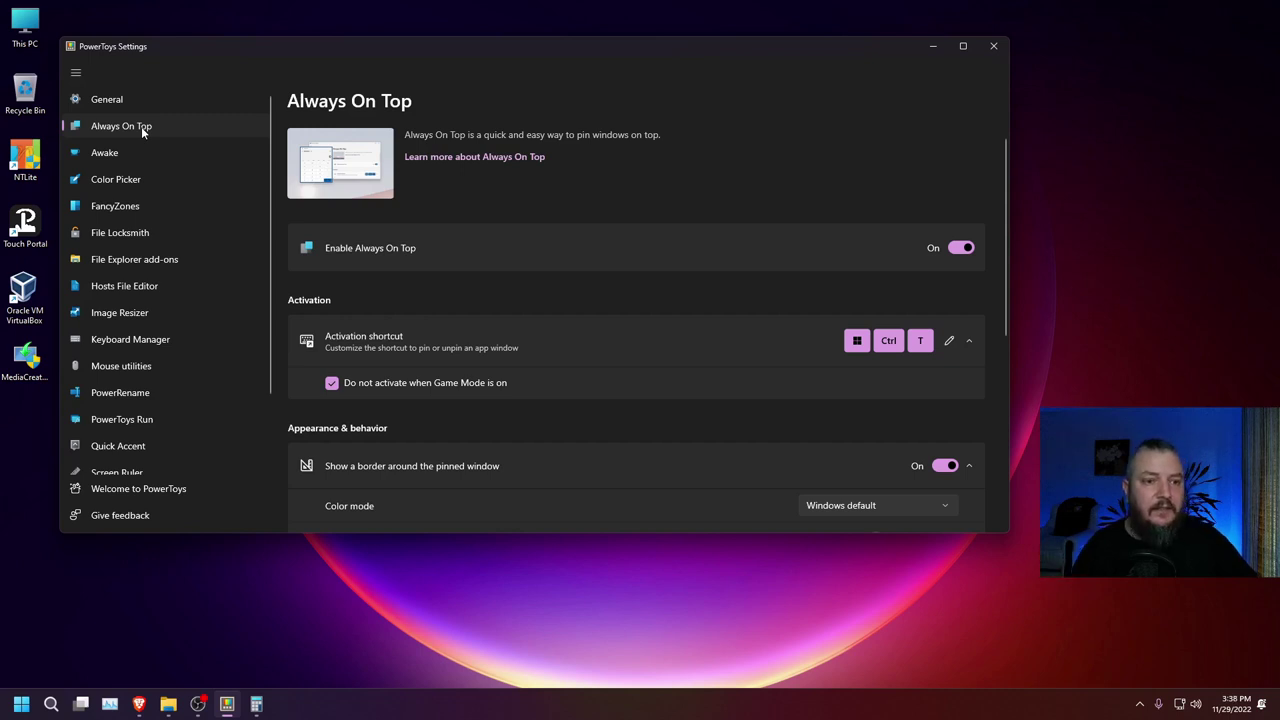
- Open the Always On Top activation shortcut for editing to inspect it, and cancel without changing it
mouse_move(395, 62)
mouse_down()
mouse_move(423, 57)
mouse_move(400, 65)
mouse_up()
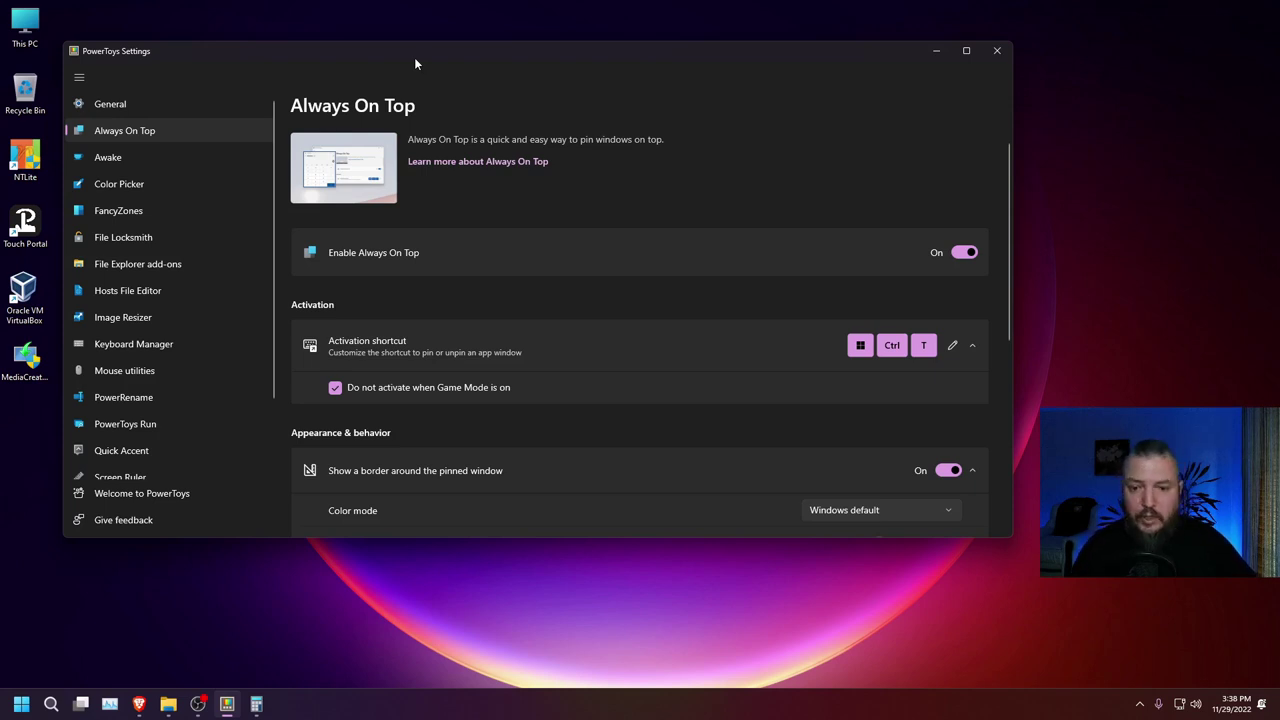
click(953, 347)
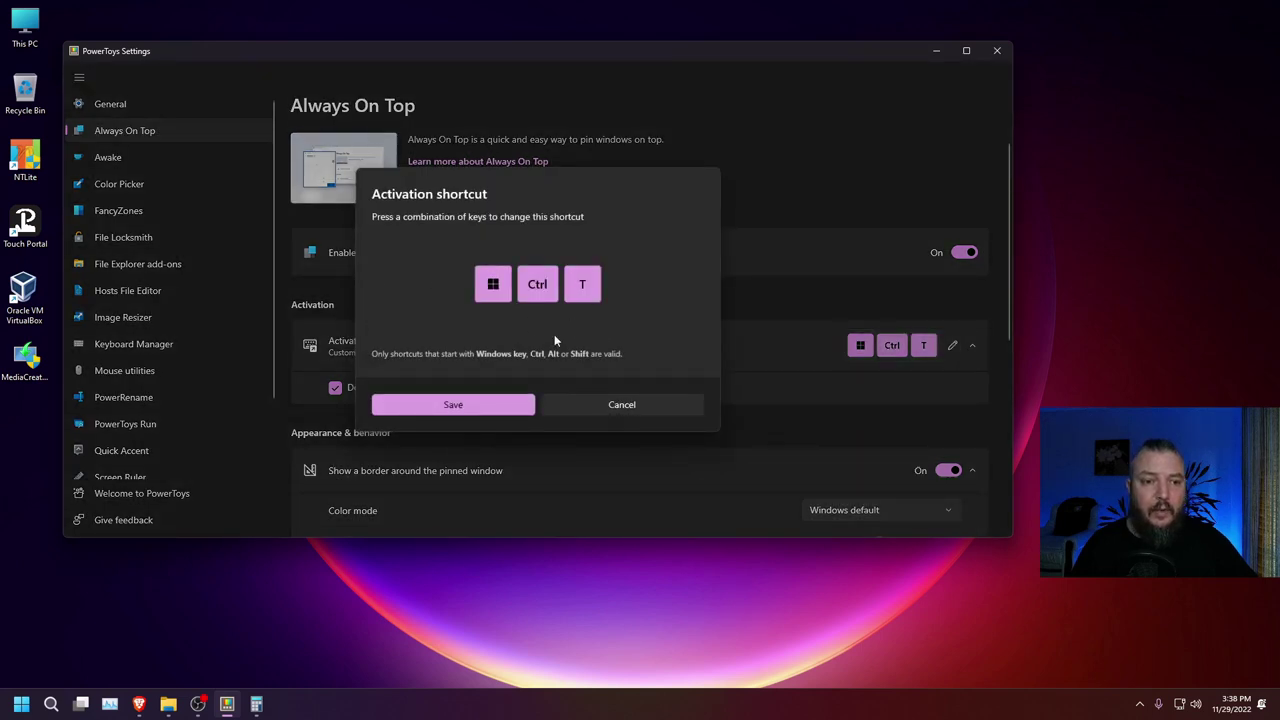
click(592, 404)
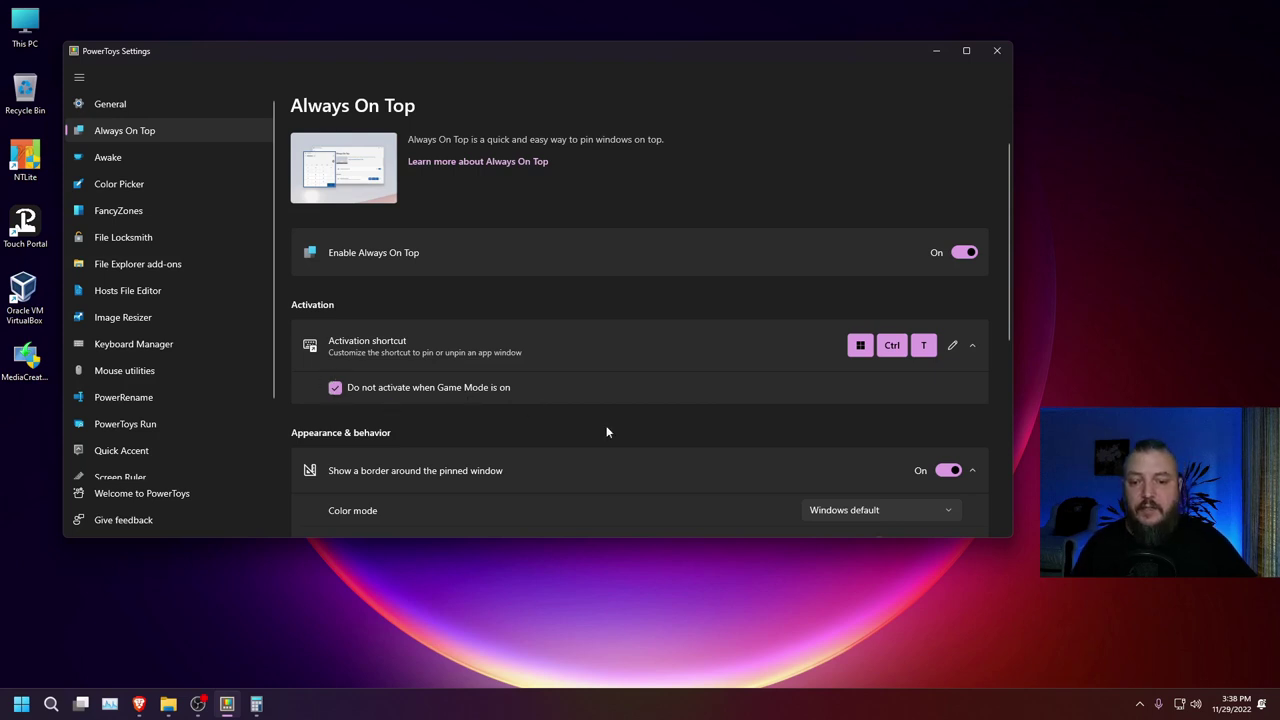
- Review the Always On Top options for the pinned window's border, sound and excluded apps
scroll(606, 428, down, 5)
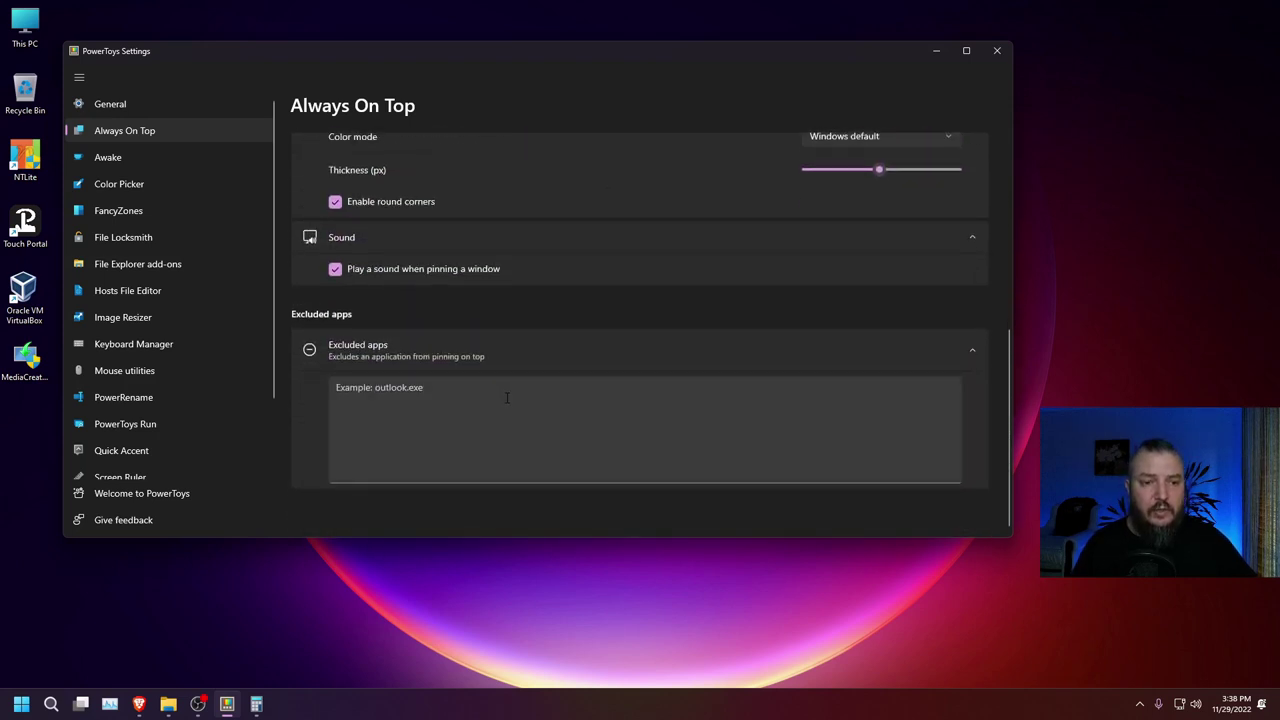
scroll(413, 283, up, 5)
scroll(605, 339, up, 2)
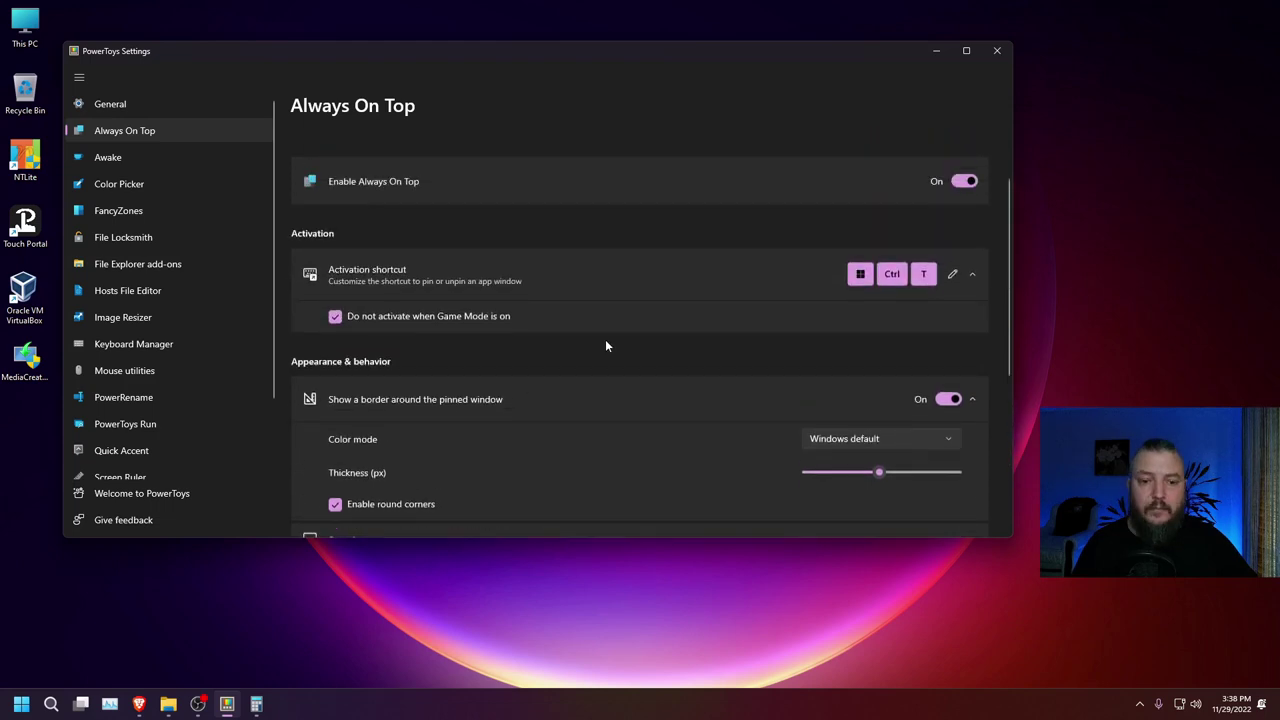
scroll(605, 339, down, 3)
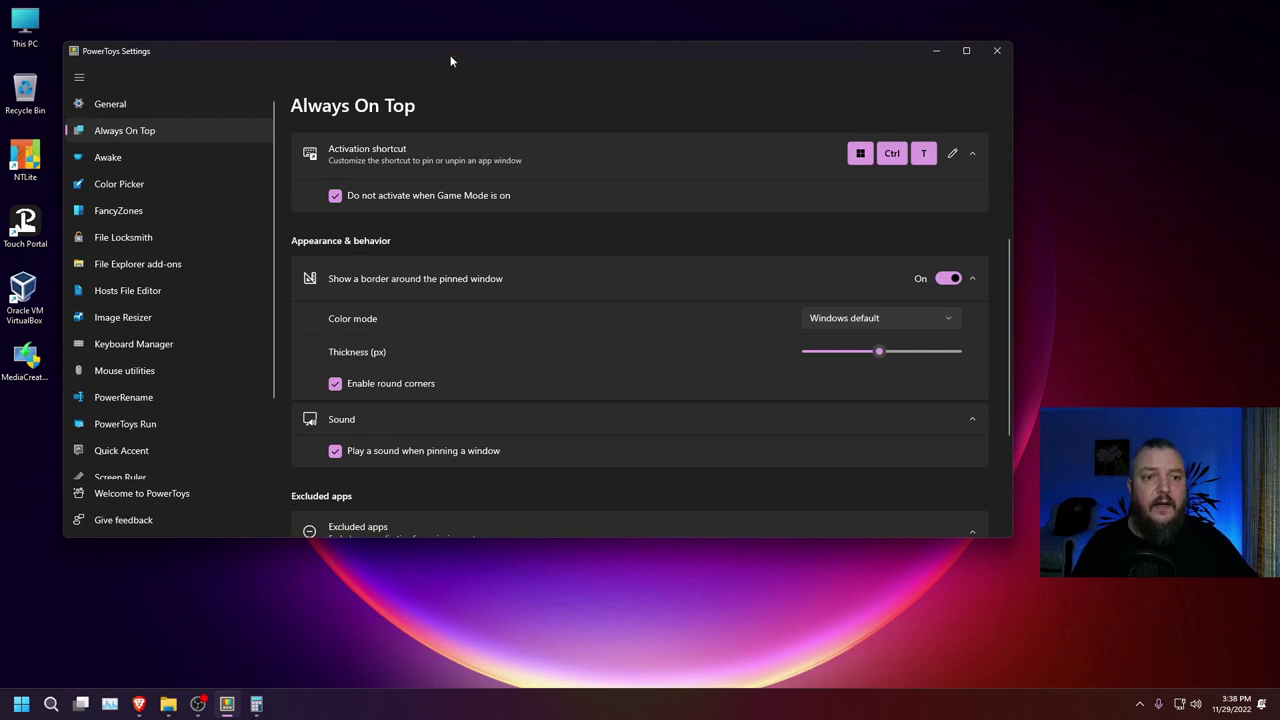
drag(450, 62, 490, 75)
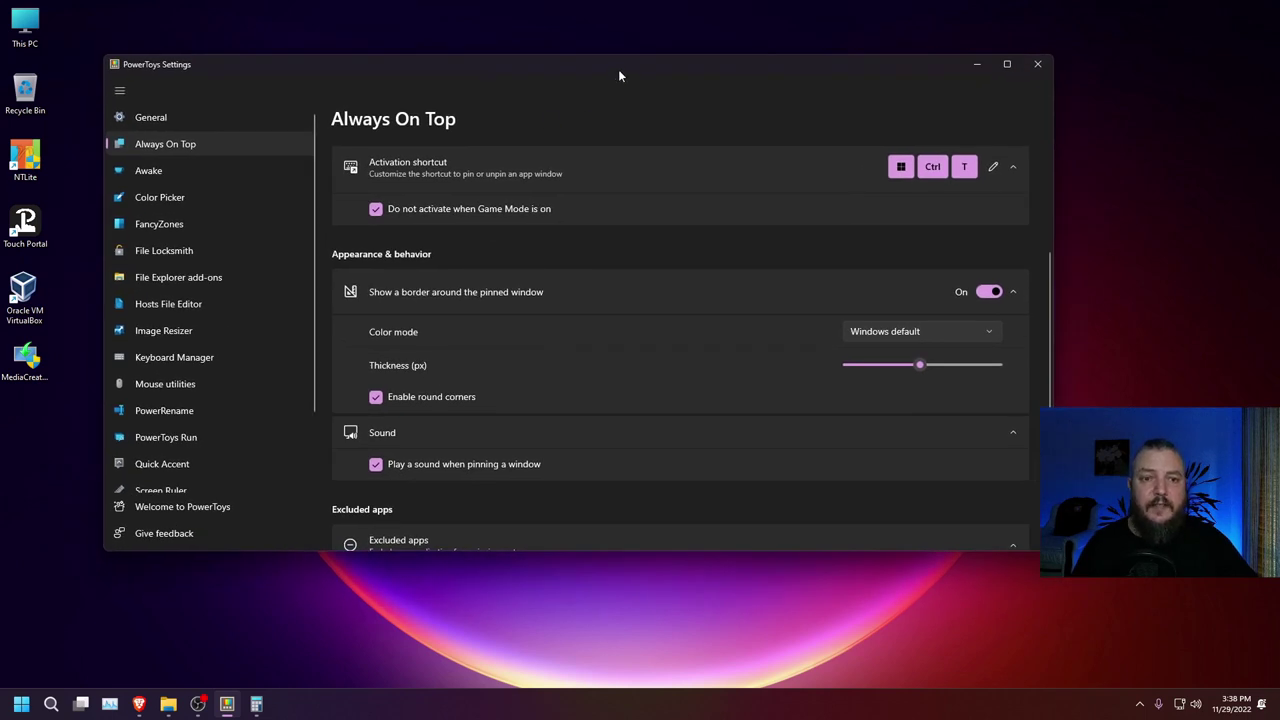
drag(618, 75, 606, 70)
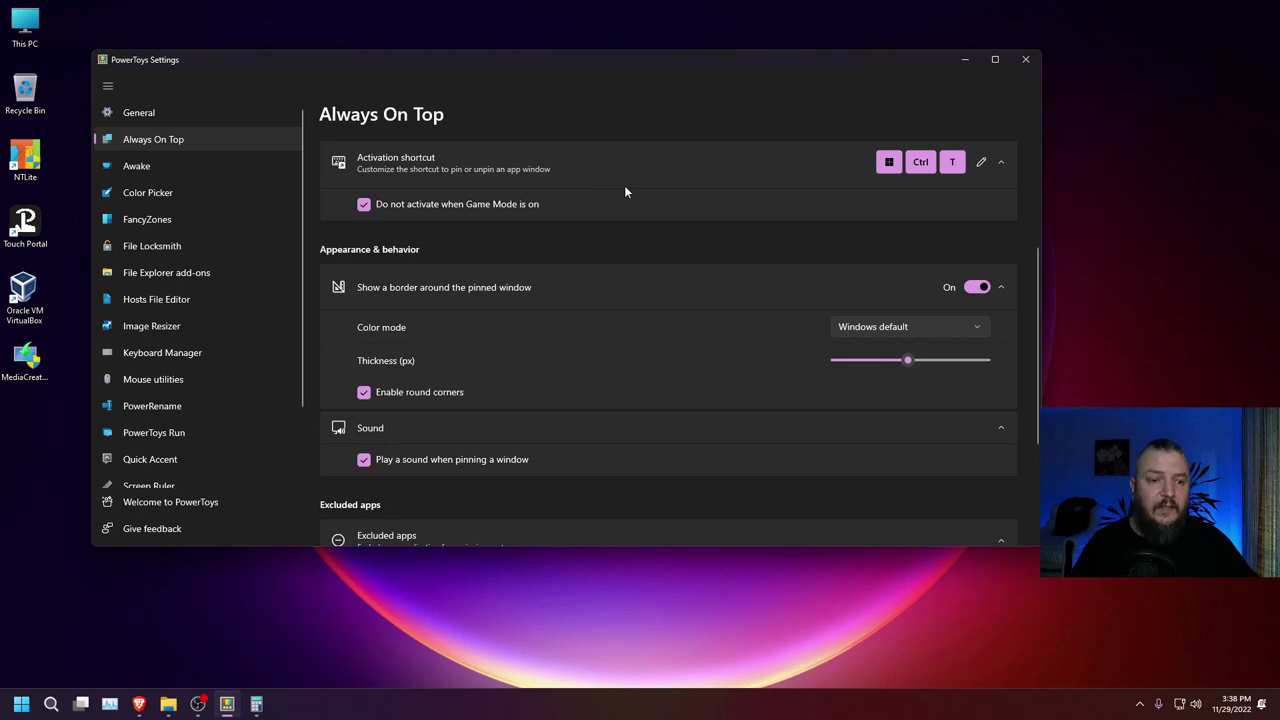
scroll(641, 224, up, 3)
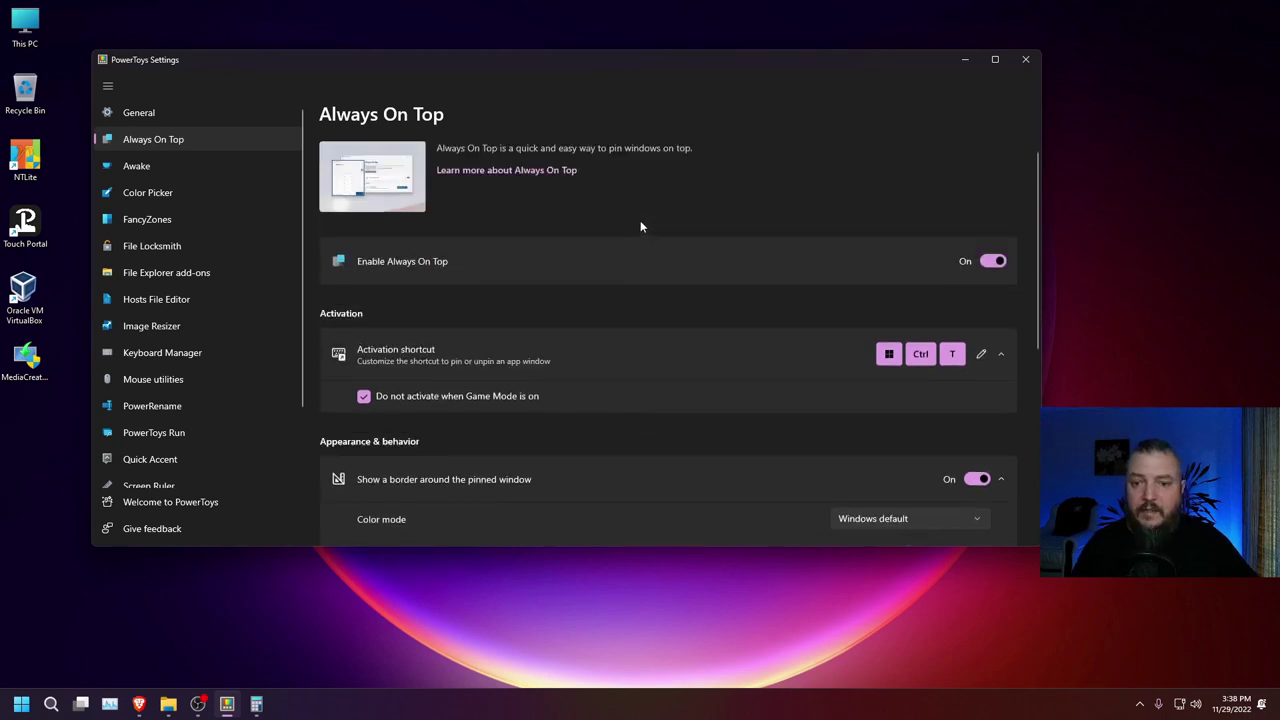
- Switch to Calculator, place its window over the PowerToys settings and pin it with Always On Top
click(257, 705)
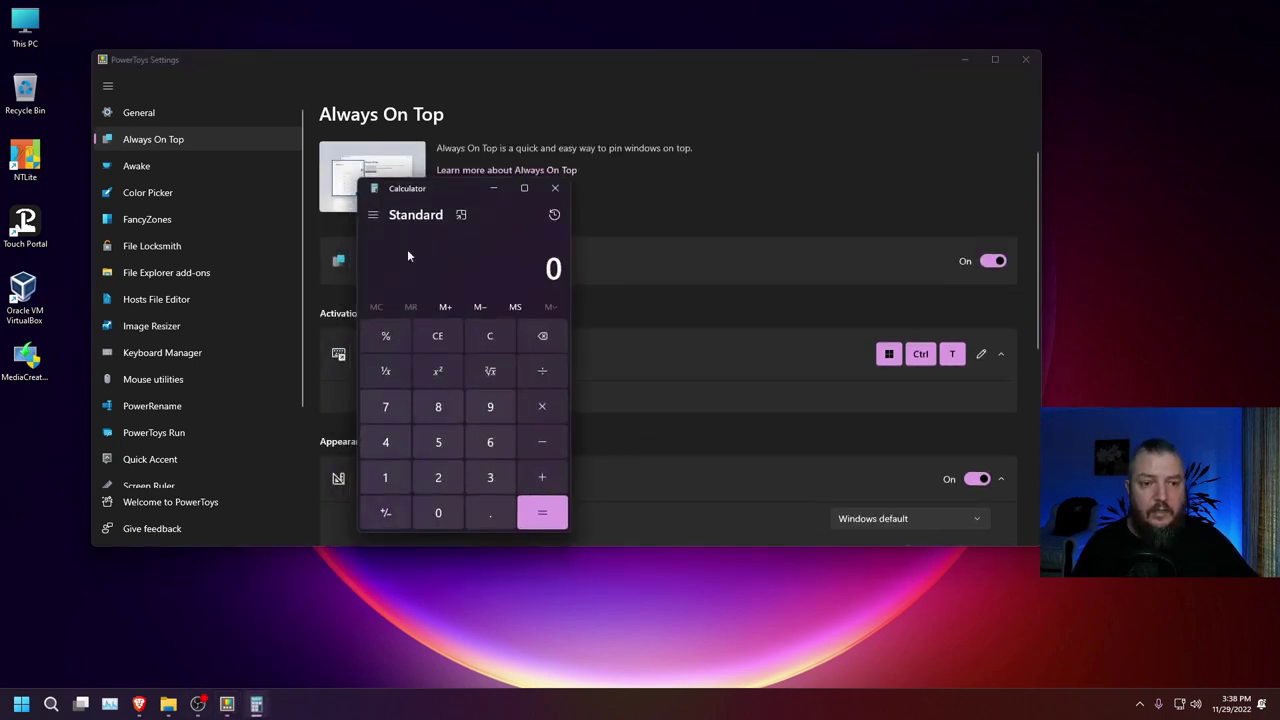
drag(443, 189, 383, 153)
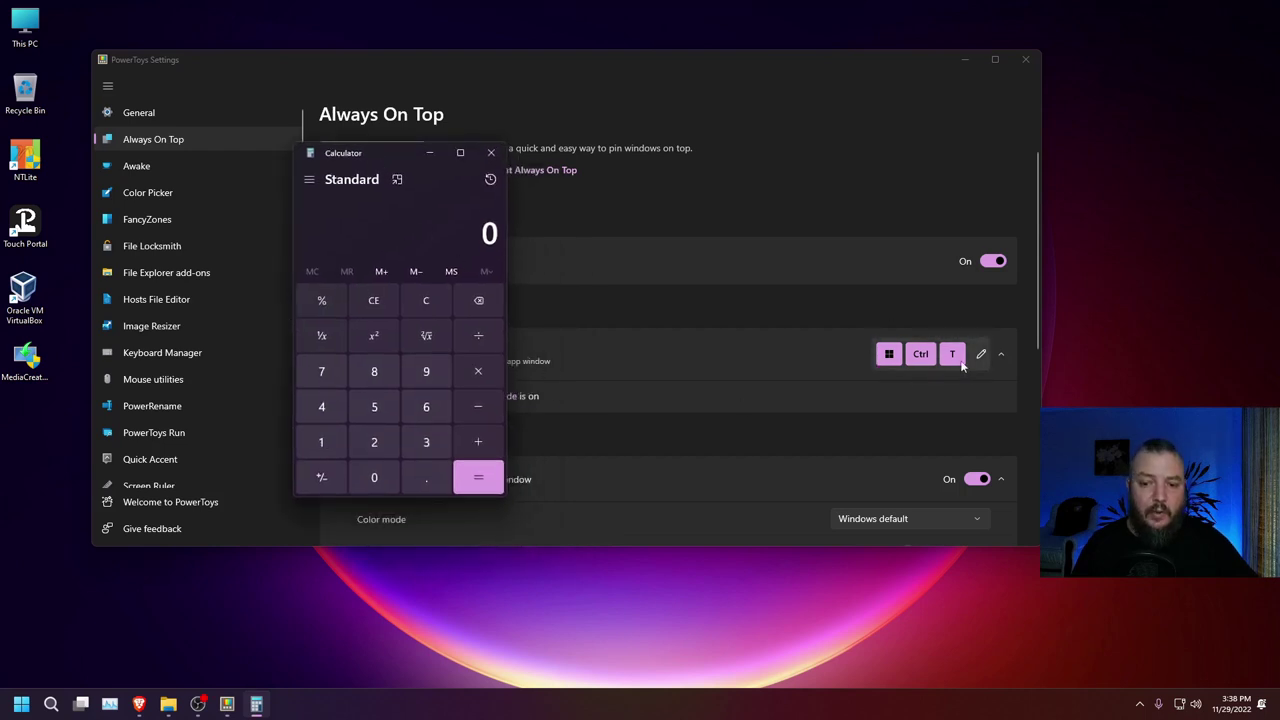
key(super+ctrl+t)
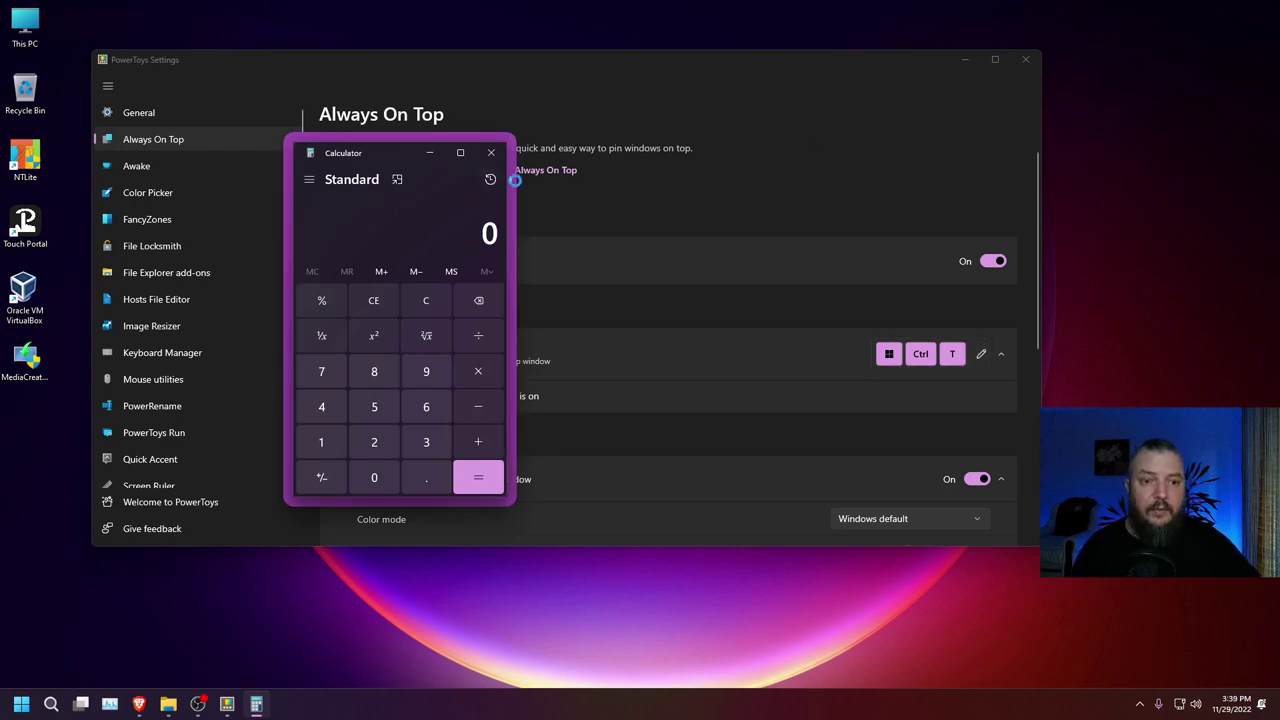
- Test the pinned Calculator by moving the PowerToys settings window and briefly opening This PC behind it
drag(614, 60, 630, 85)
double_click(27, 29)
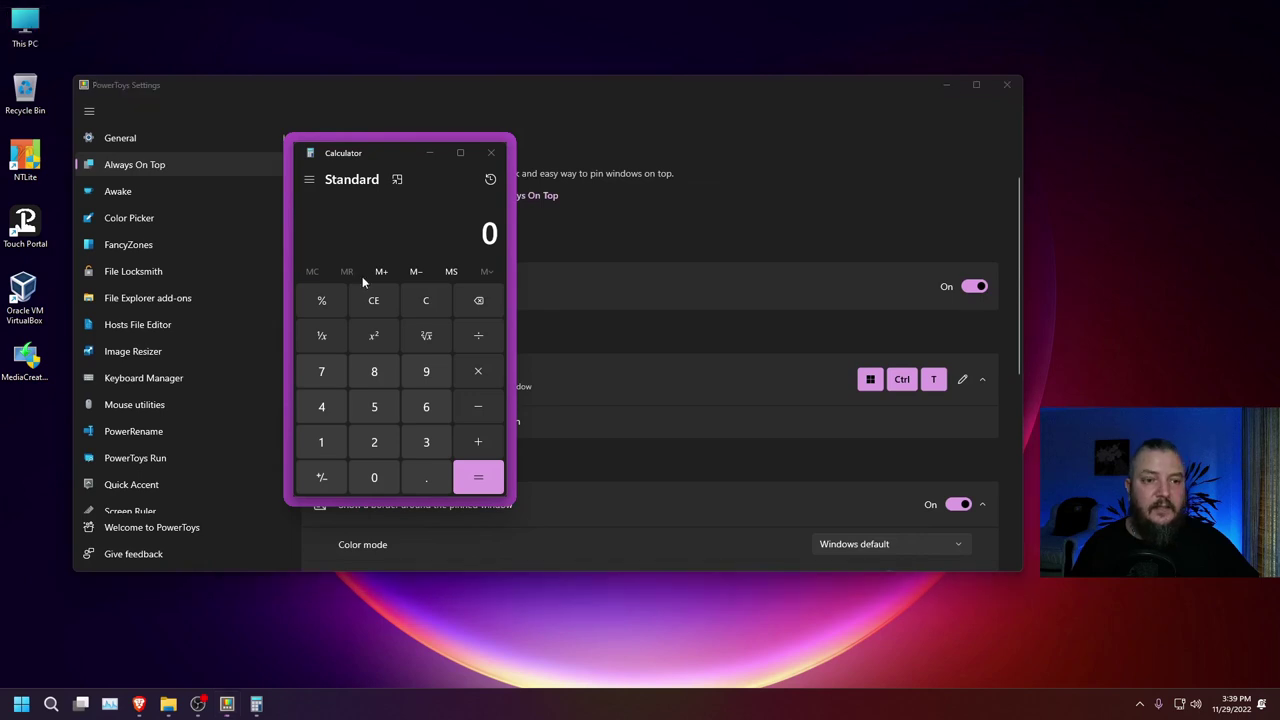
drag(764, 166, 519, 122)
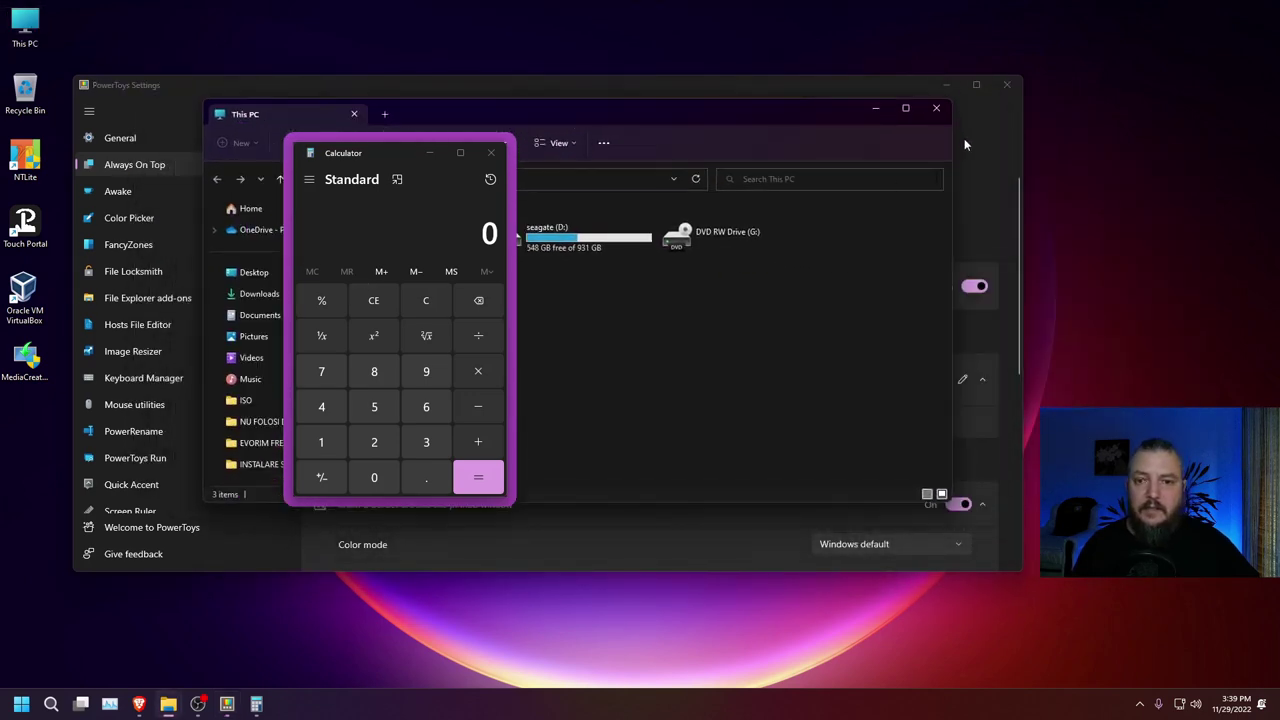
click(936, 110)
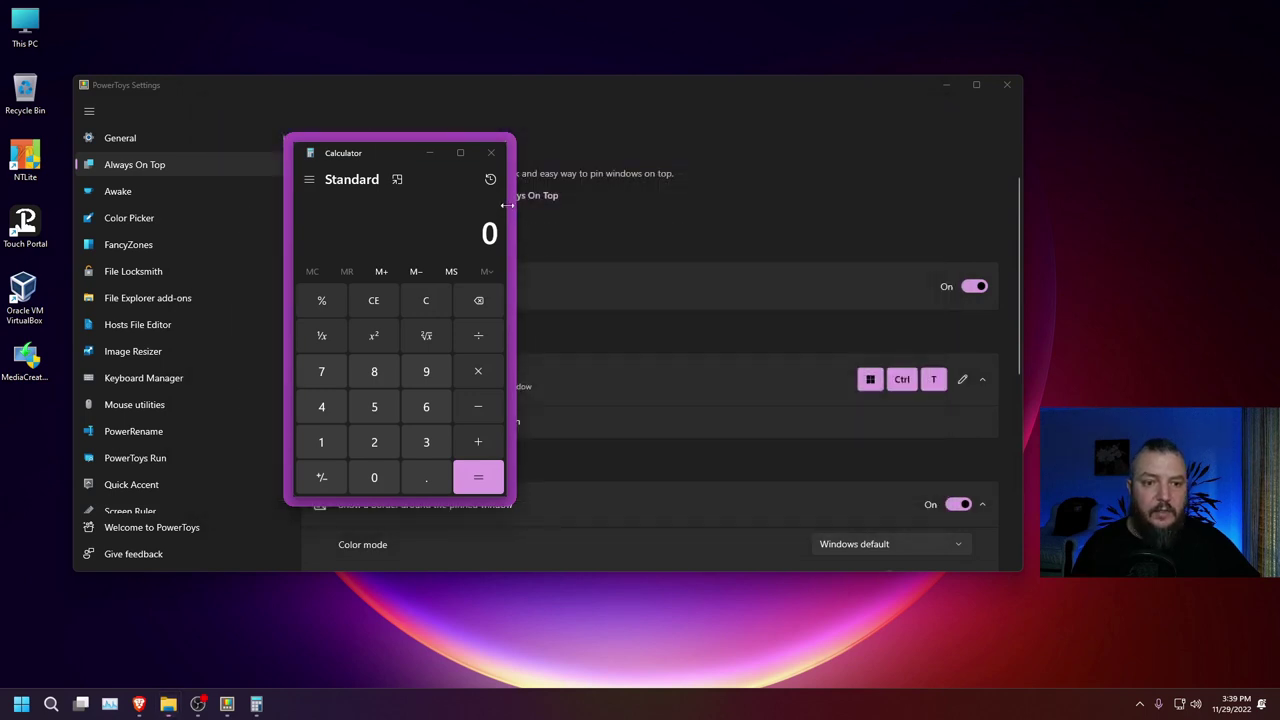
scroll(707, 335, down, 3)
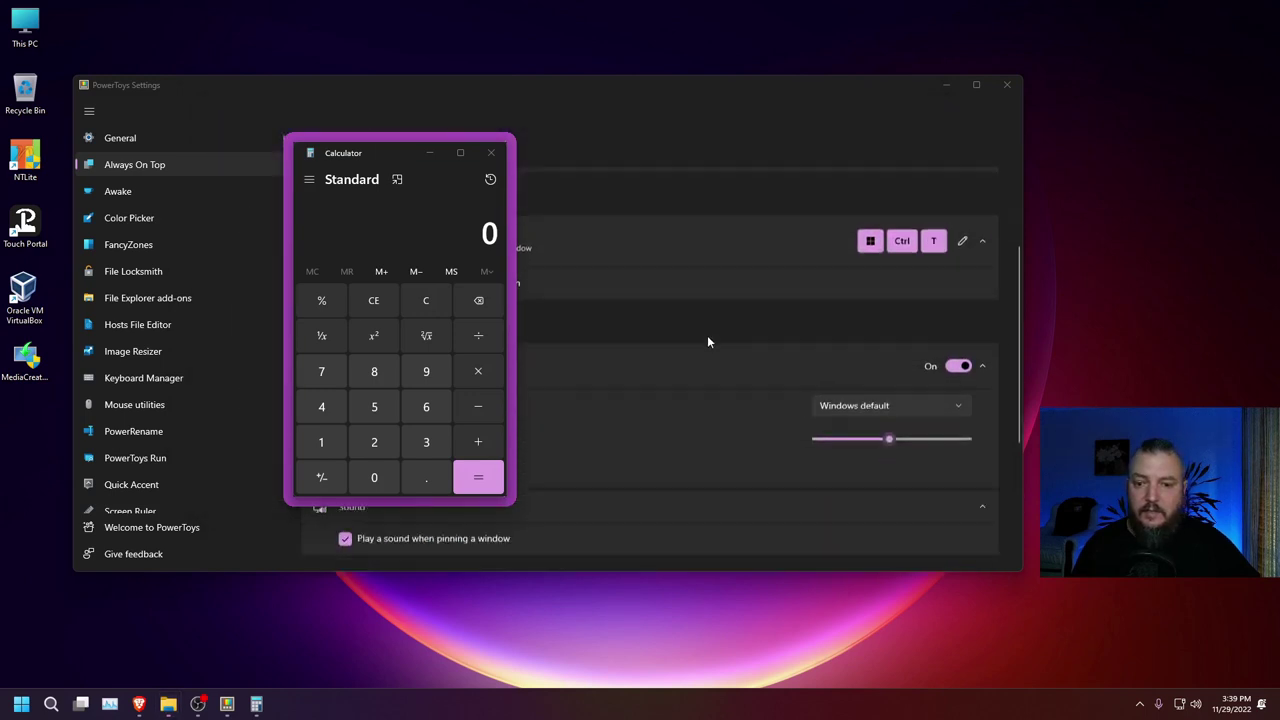
scroll(707, 342, down, 1)
mouse_move(883, 275)
mouse_down()
mouse_move(824, 271)
mouse_move(904, 285)
mouse_move(889, 285)
mouse_up()
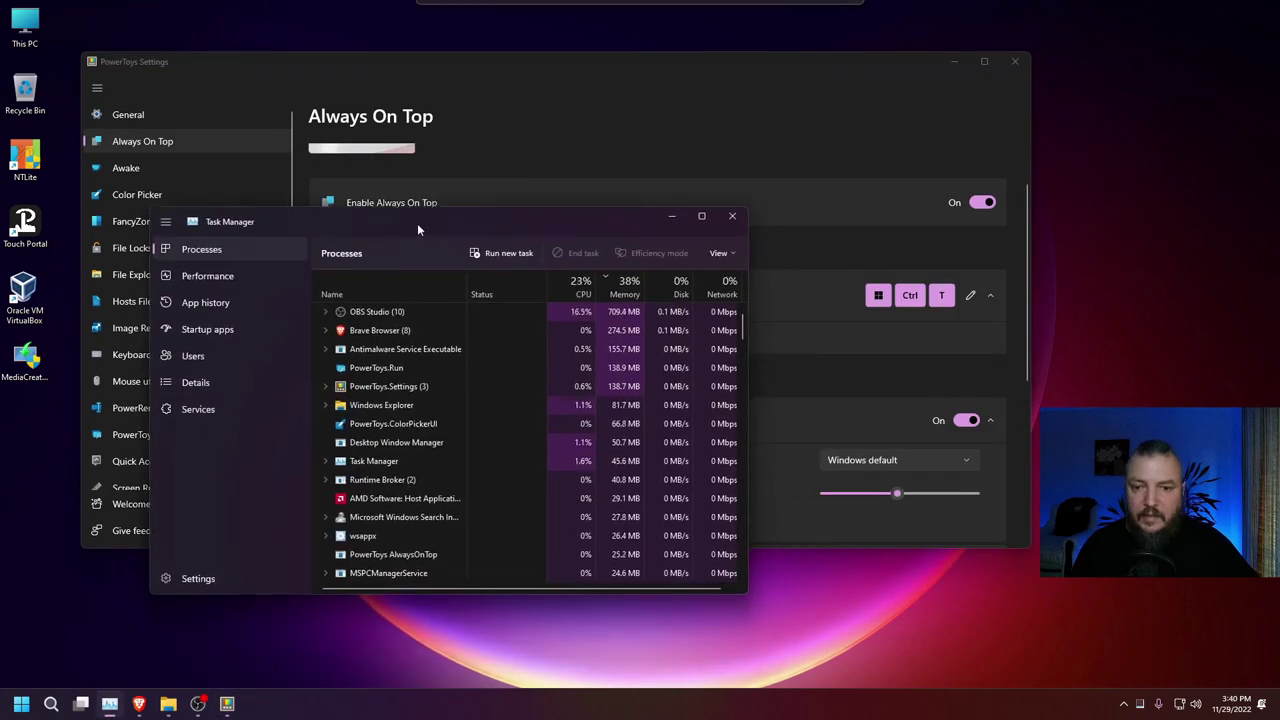
- Place the Task Manager window over the PowerToys settings, view its built-in Always on top option, and close Task Manager
drag(417, 223, 392, 187)
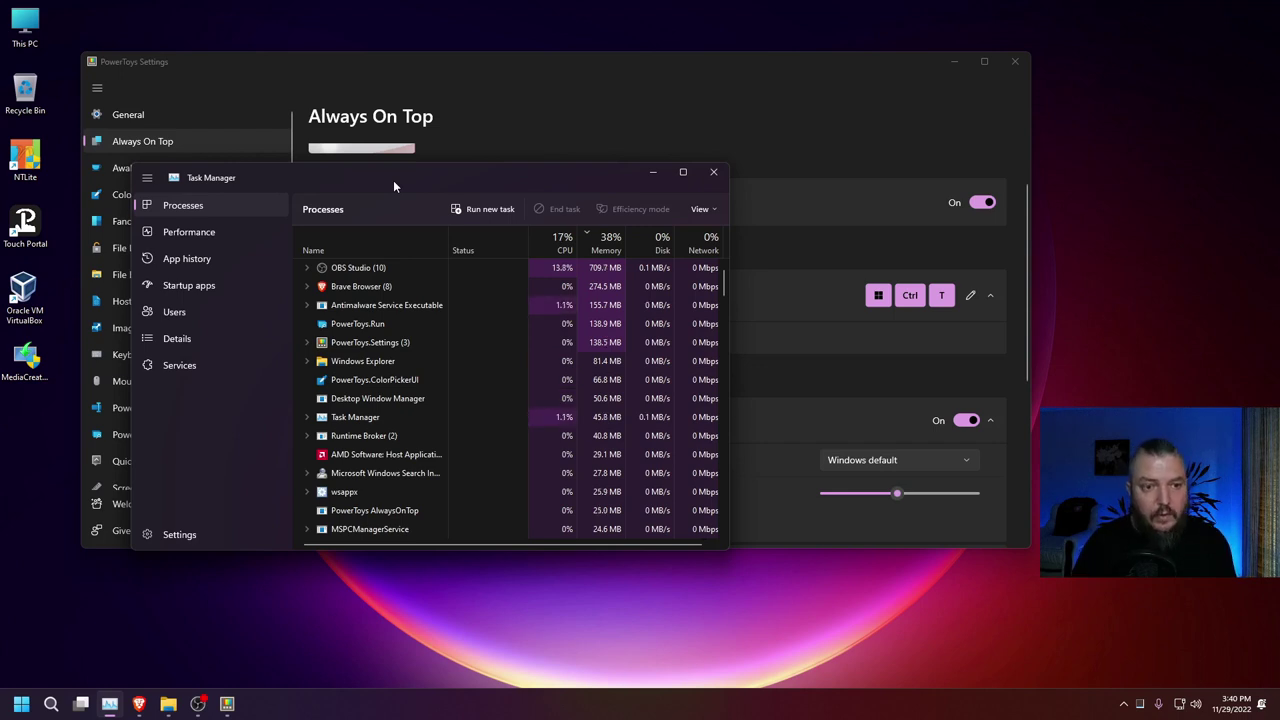
drag(410, 180, 442, 157)
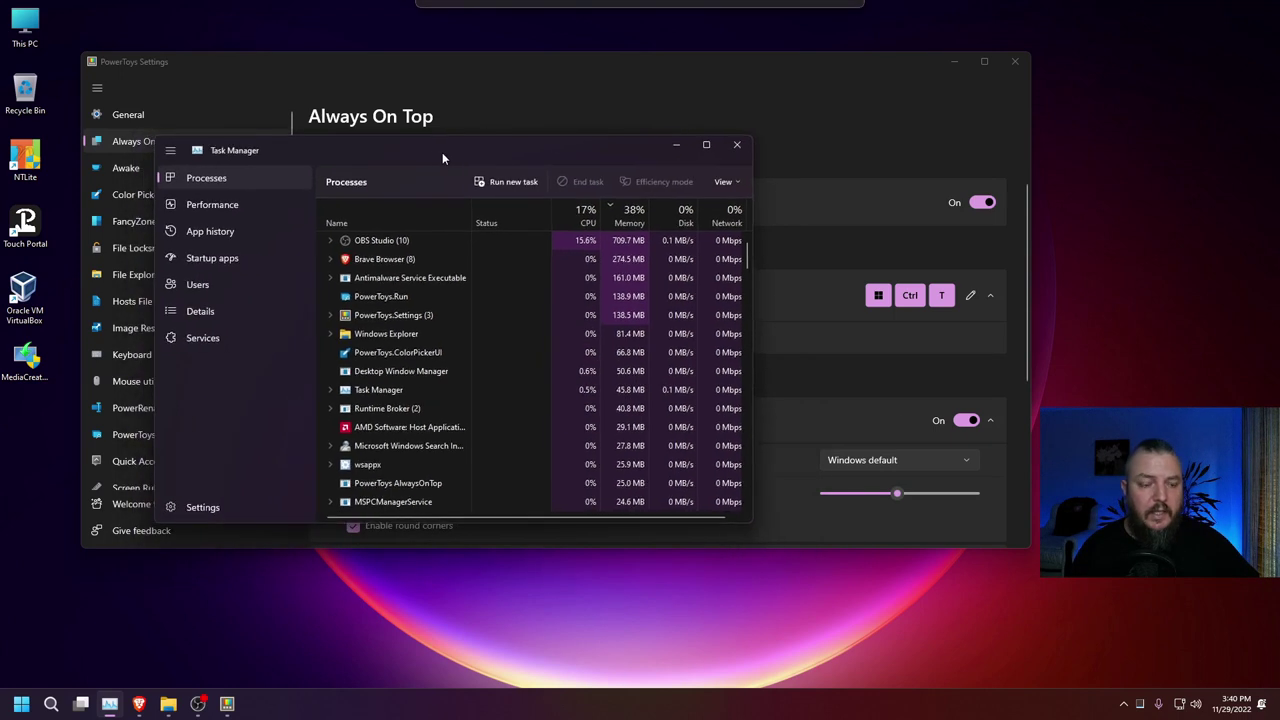
click(203, 507)
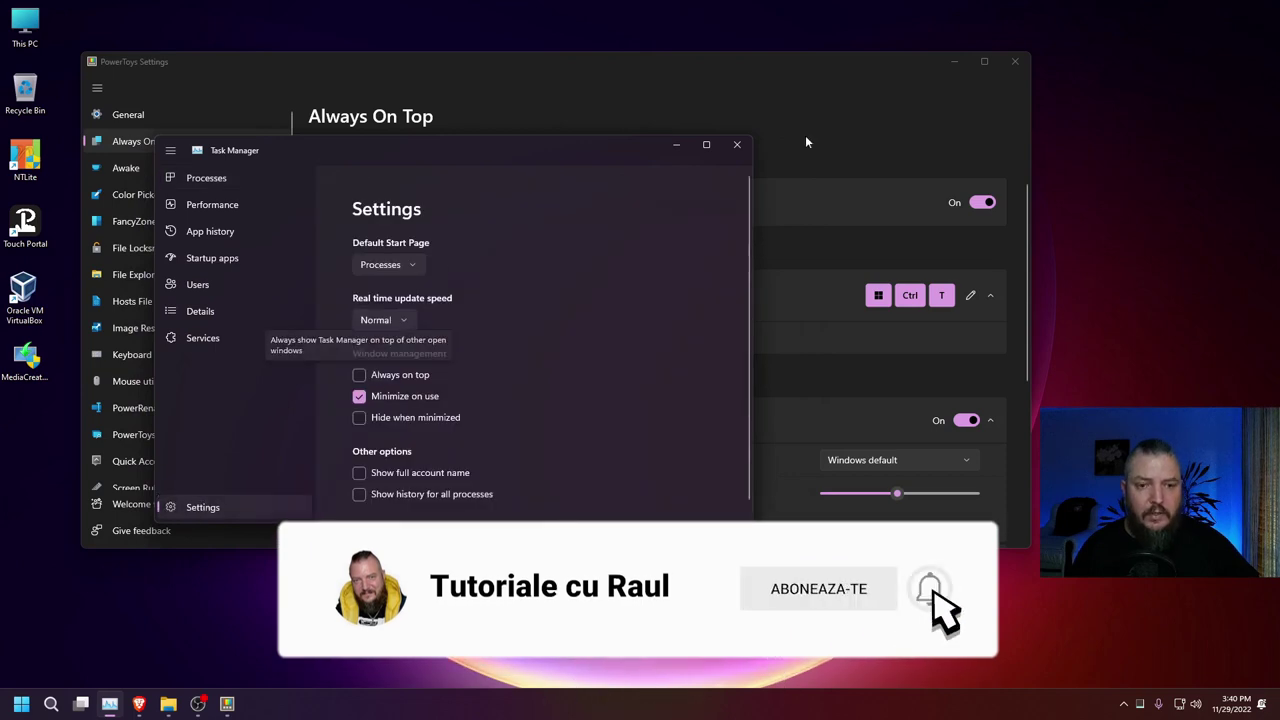
click(738, 146)
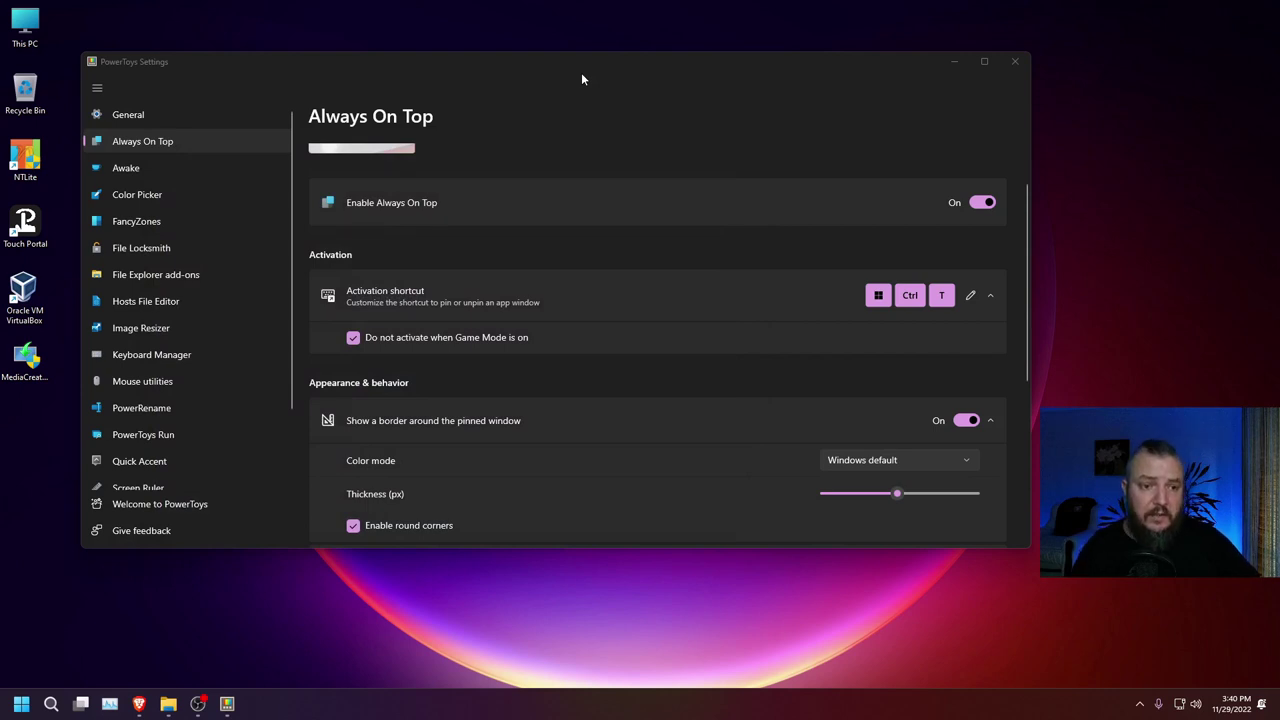
- Pin the PowerToys Settings window with Always On Top and unpin it again
click(581, 72)
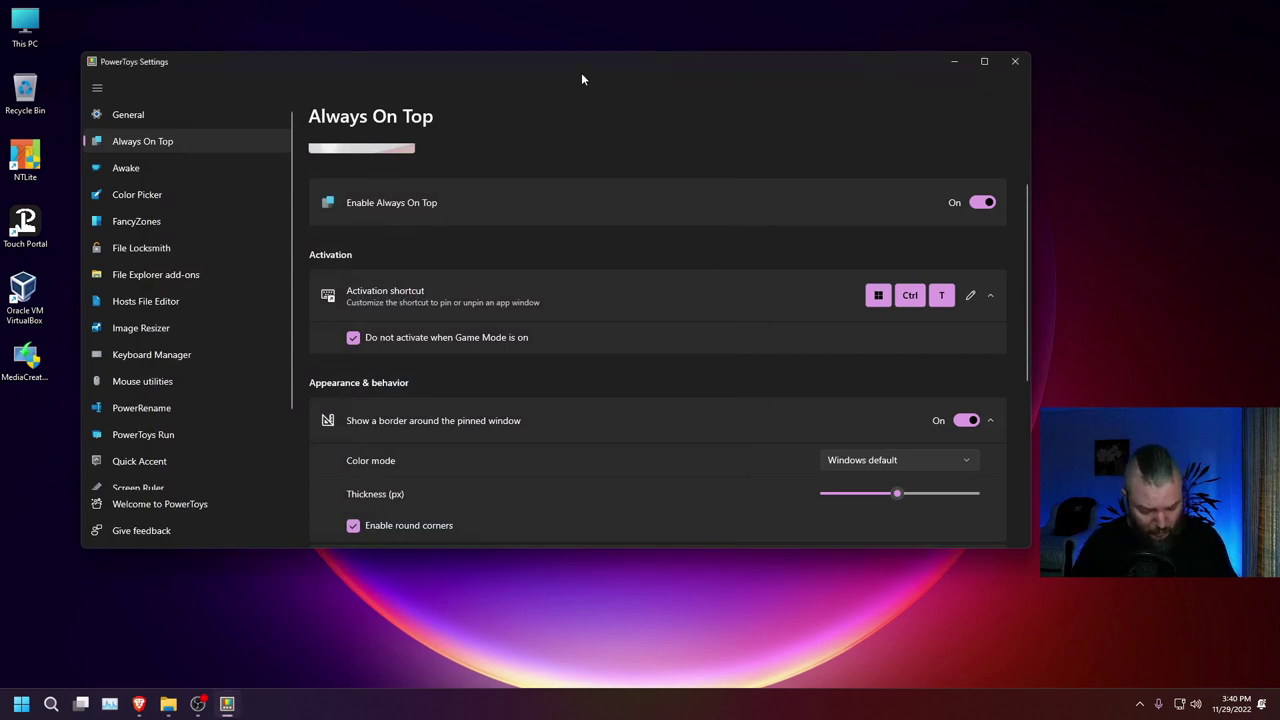
key(super+ctrl+t)
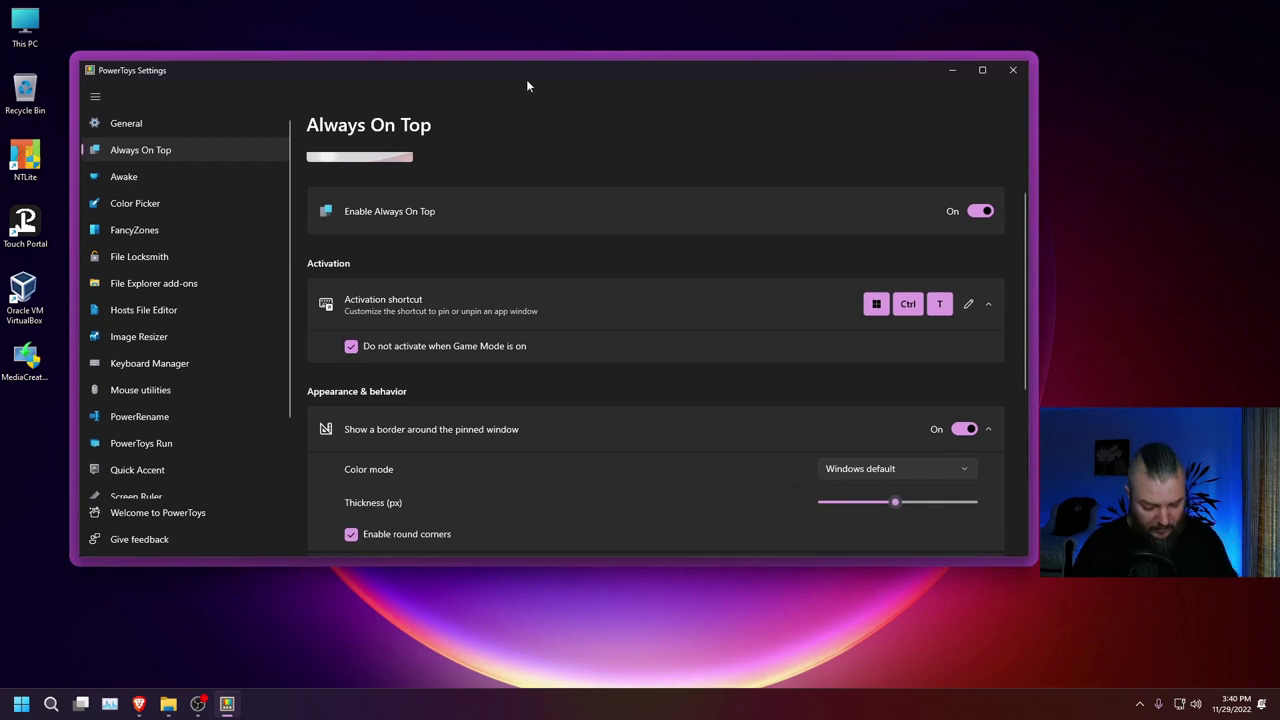
key(super+ctrl+t)
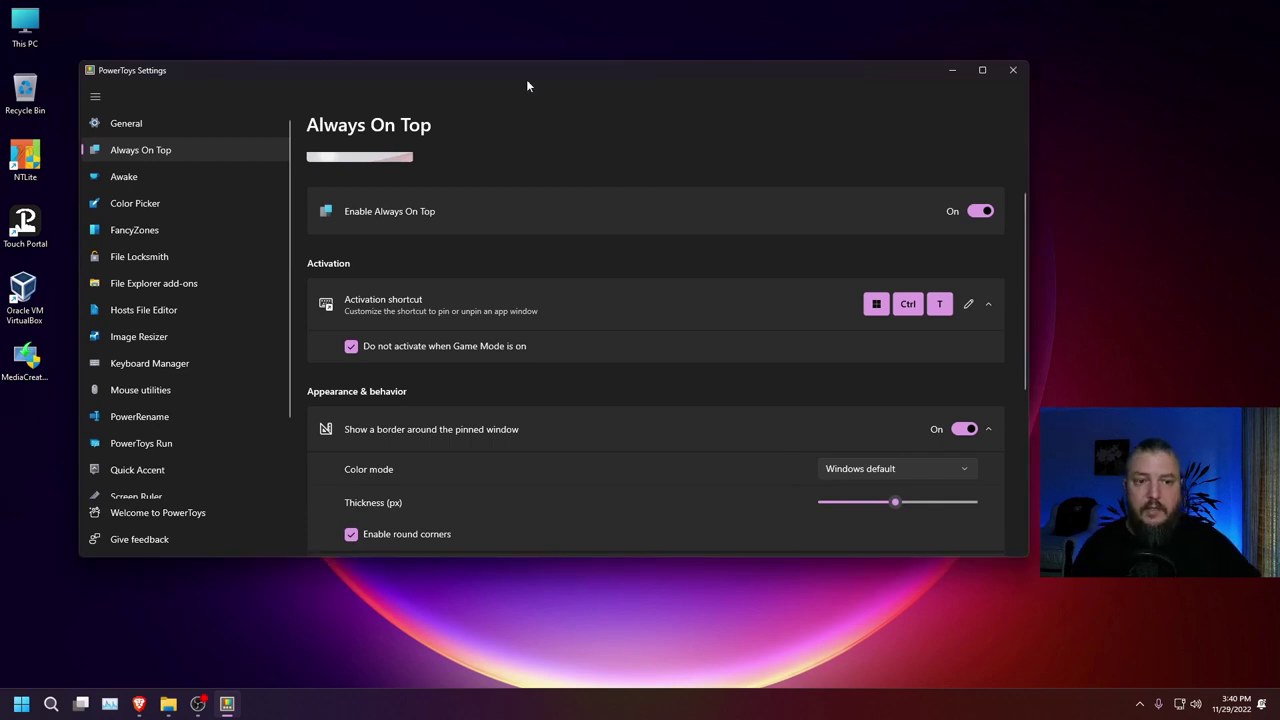
scroll(574, 253, up, 1)
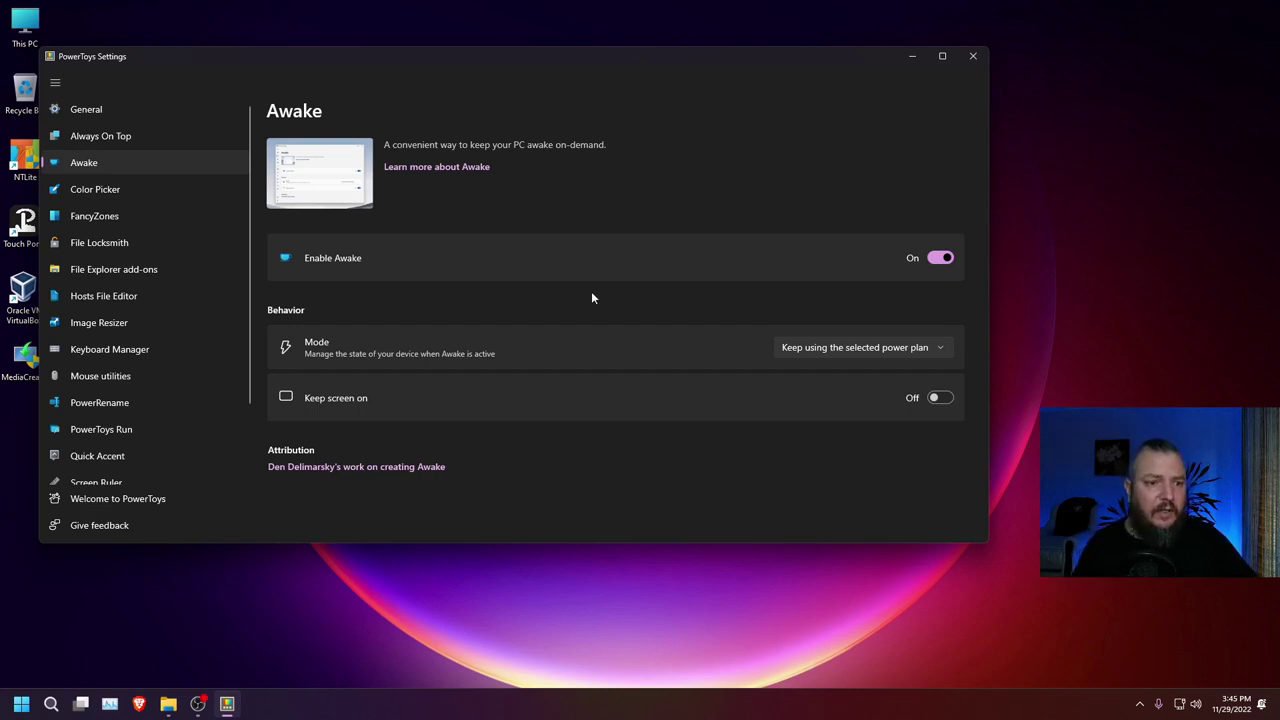
- Switch the Awake mode to Keep awake temporarily to inspect its time options, and restore Keep using the selected power plan
mouse_move(552, 69)
mouse_down()
mouse_move(561, 58)
mouse_move(537, 60)
mouse_up()
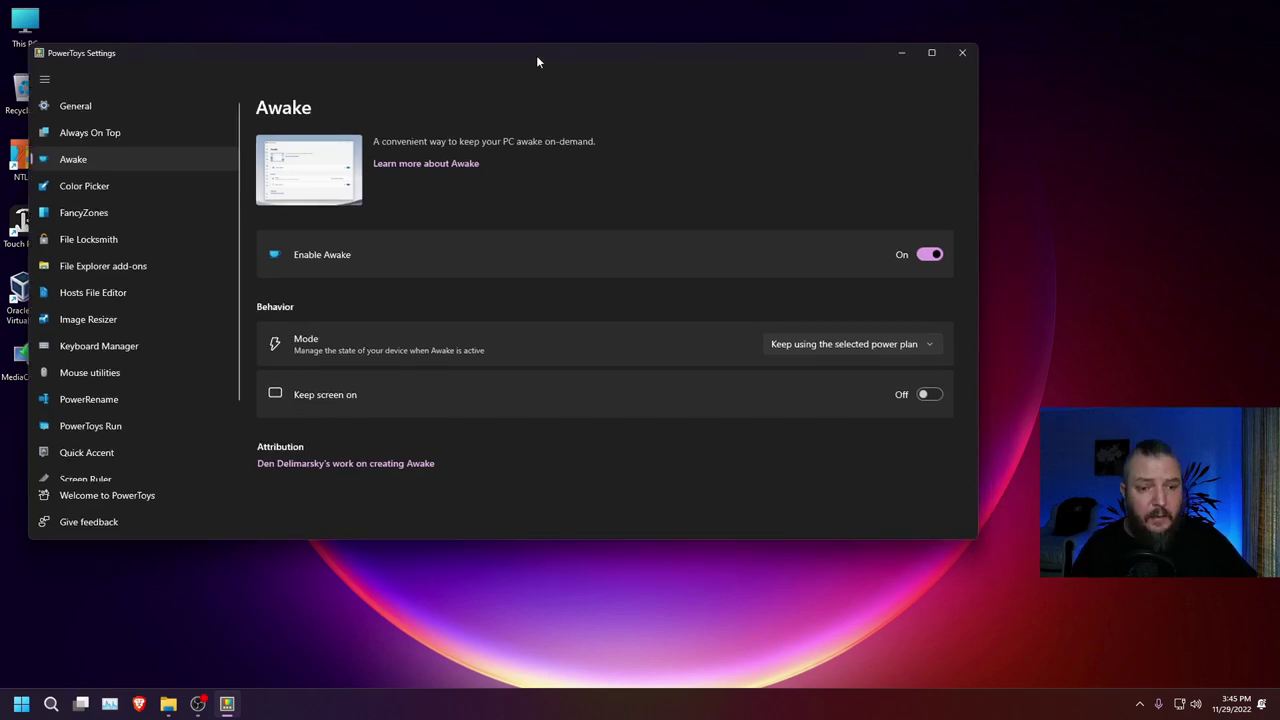
click(930, 344)
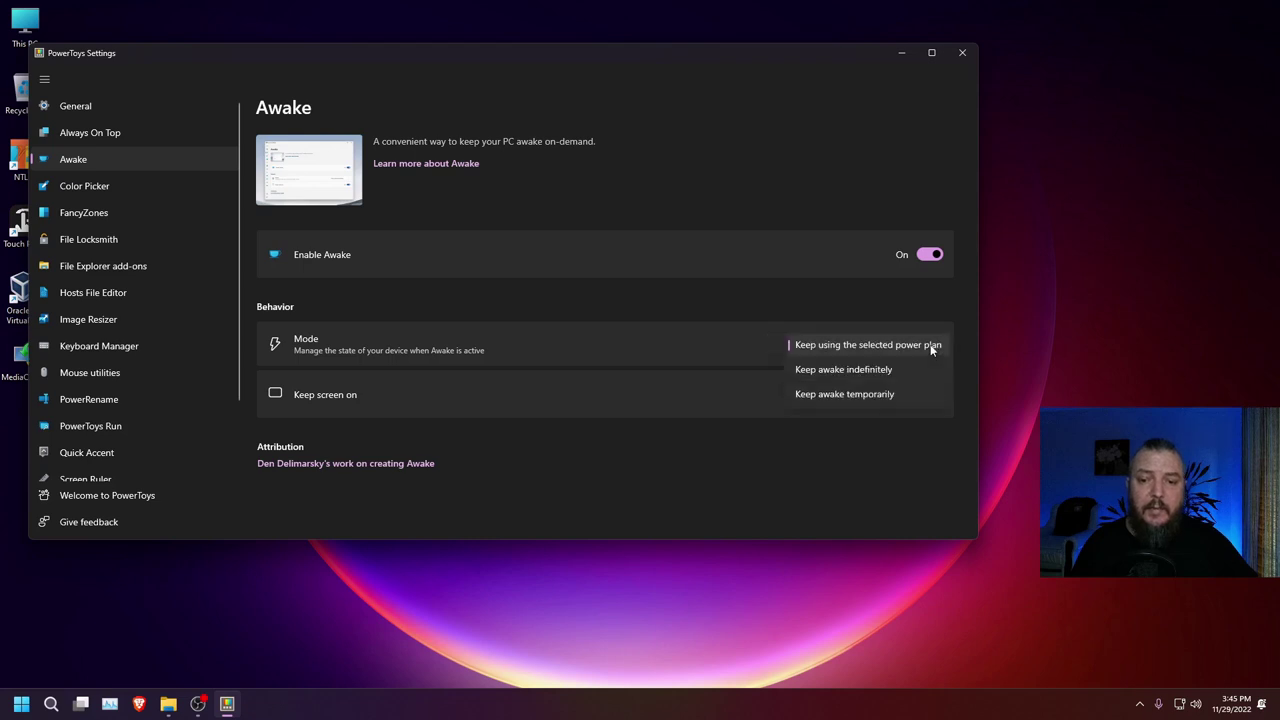
click(811, 400)
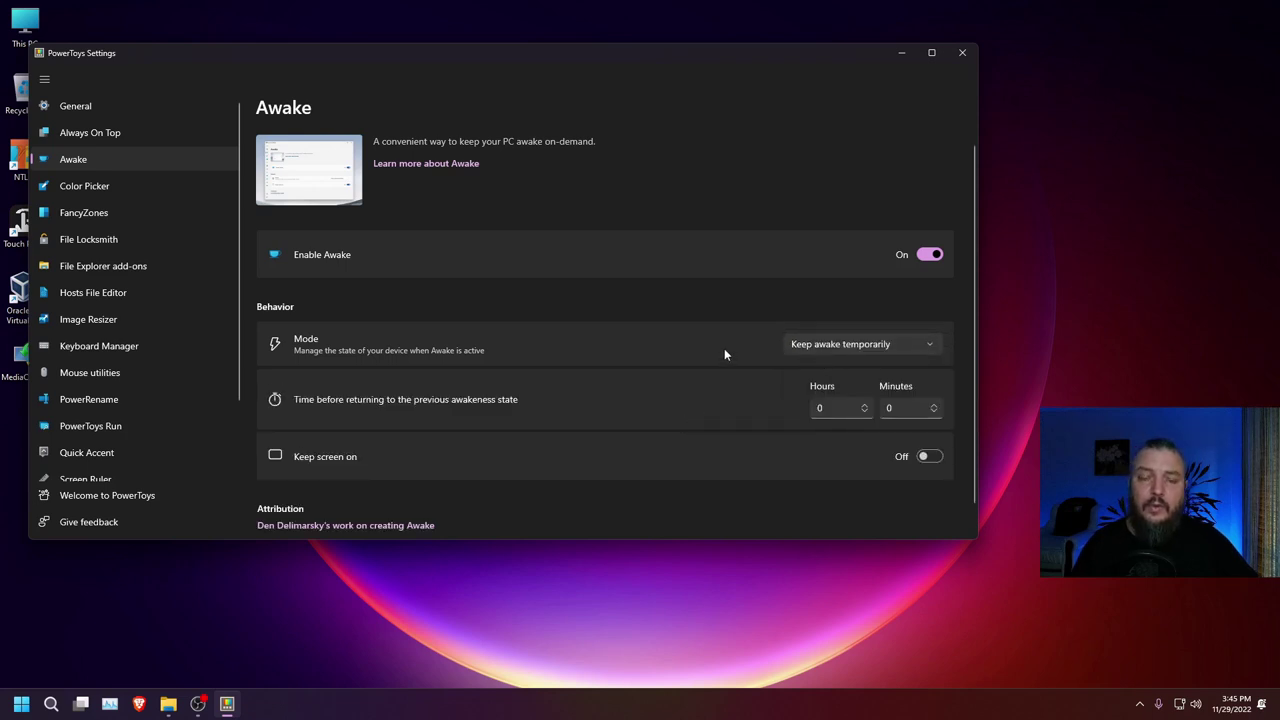
click(929, 345)
click(846, 298)
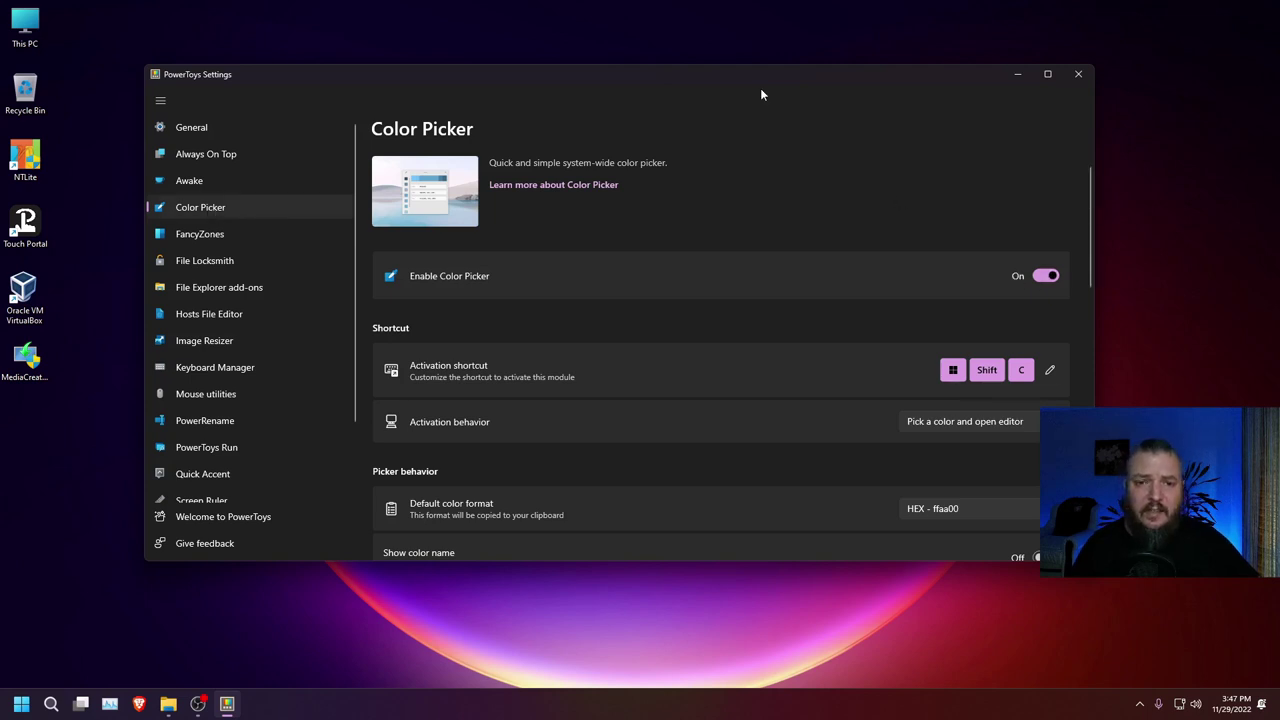
- Activate the Color Picker, cancel it without picking a color, and review its picker behavior and color format settings
drag(760, 86, 742, 79)
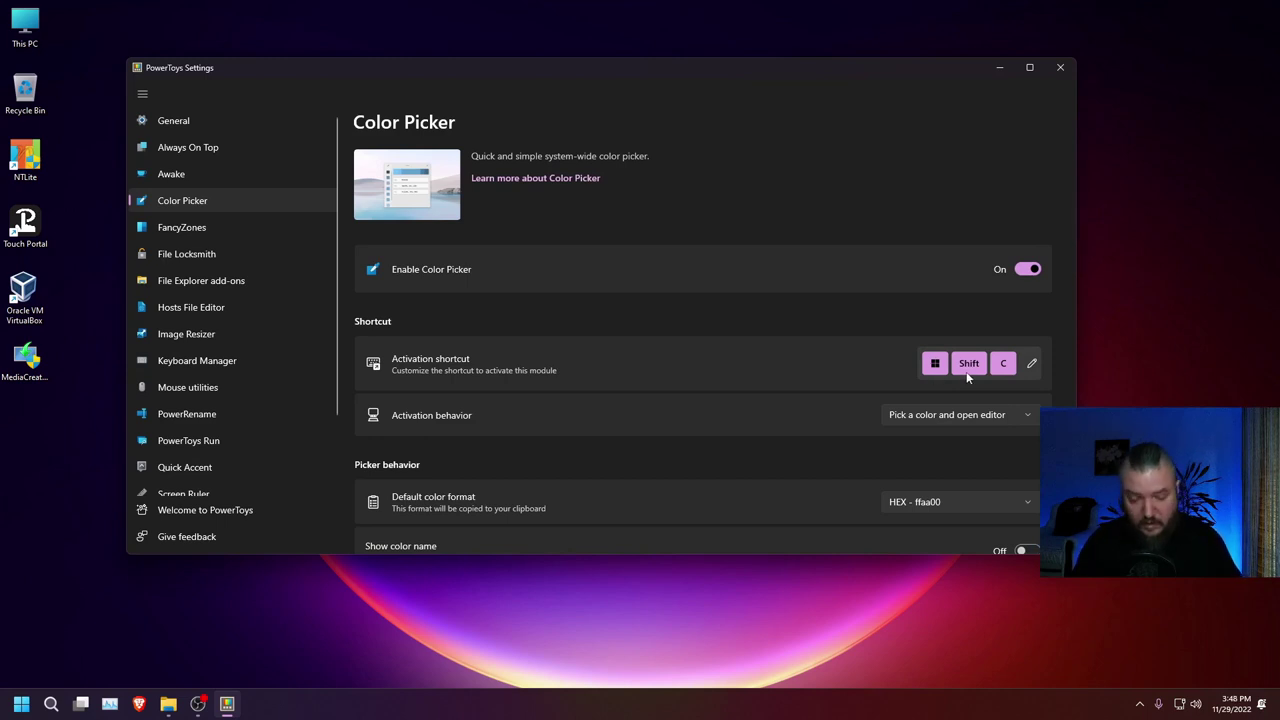
key(super+shift+c)
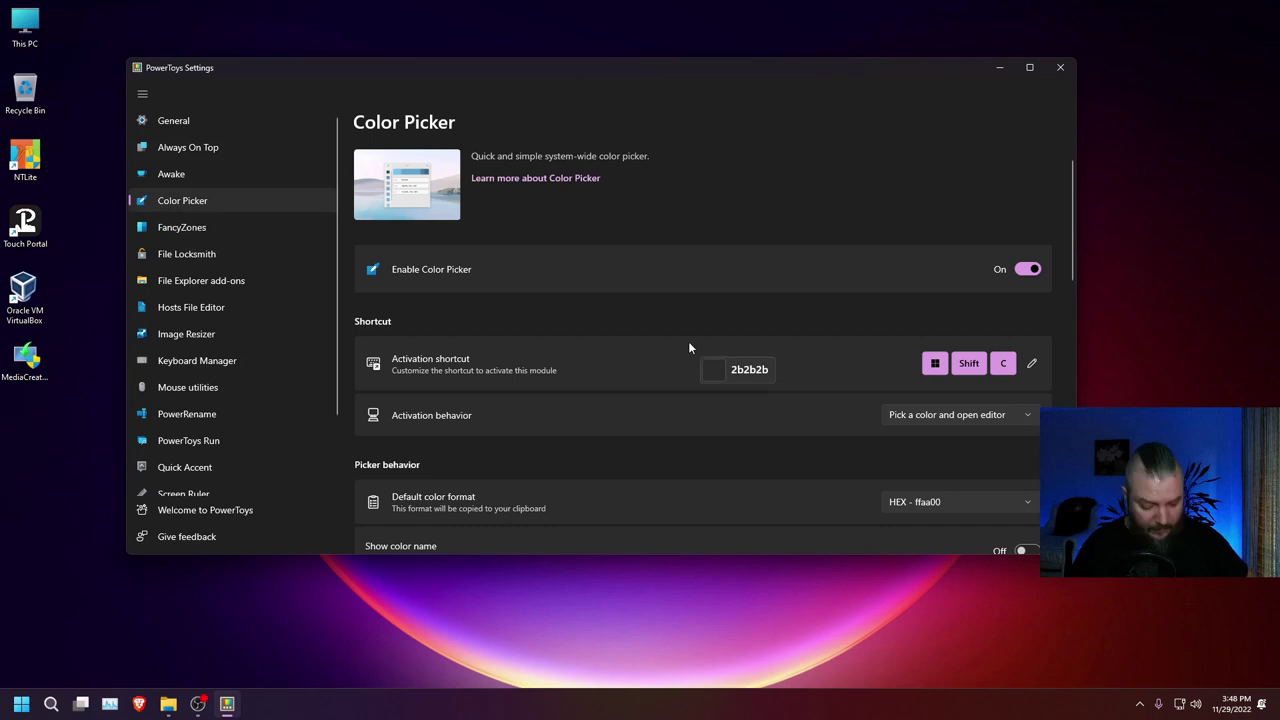
key(Escape)
scroll(645, 310, down, 3)
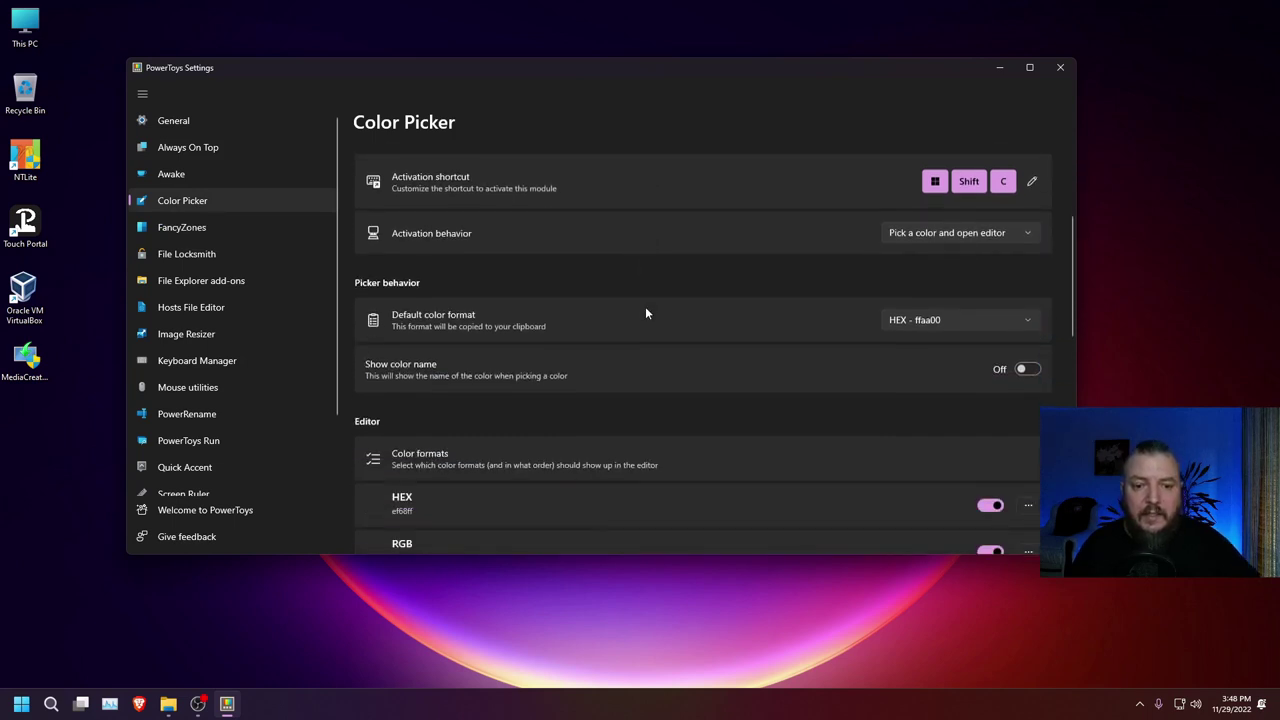
scroll(645, 313, down, 7)
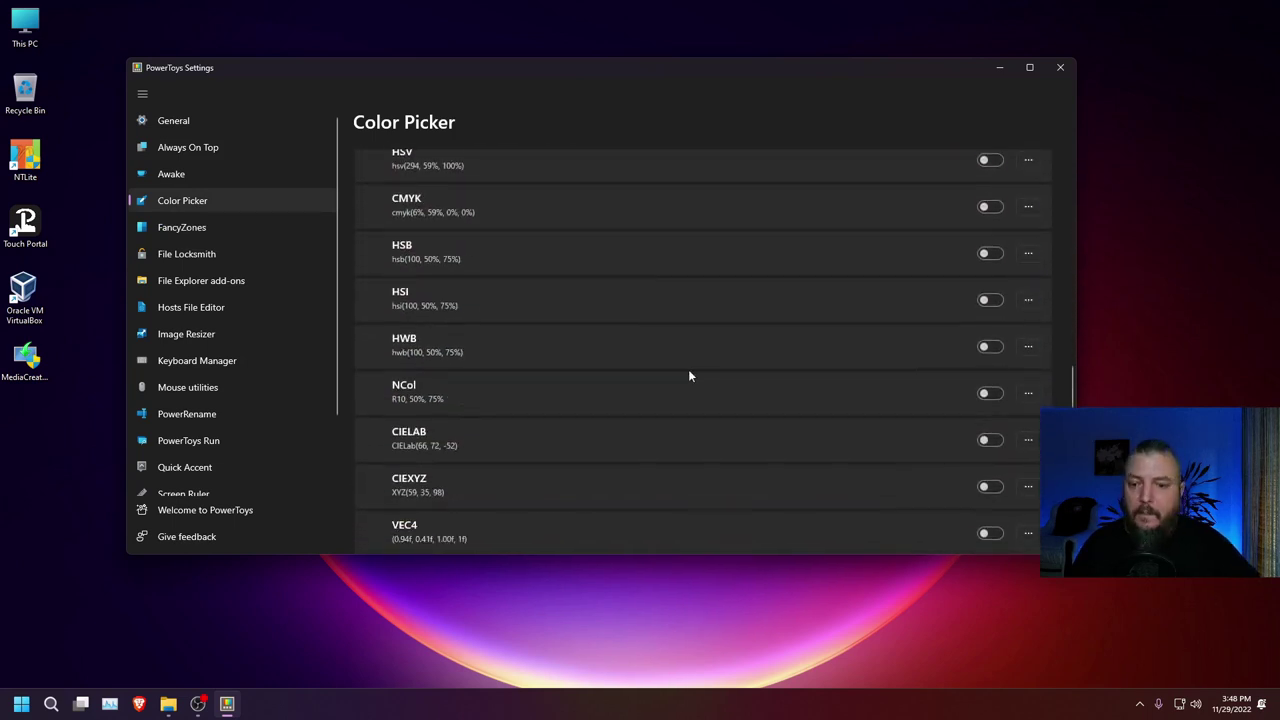
scroll(688, 376, up, 6)
scroll(688, 376, up, 3)
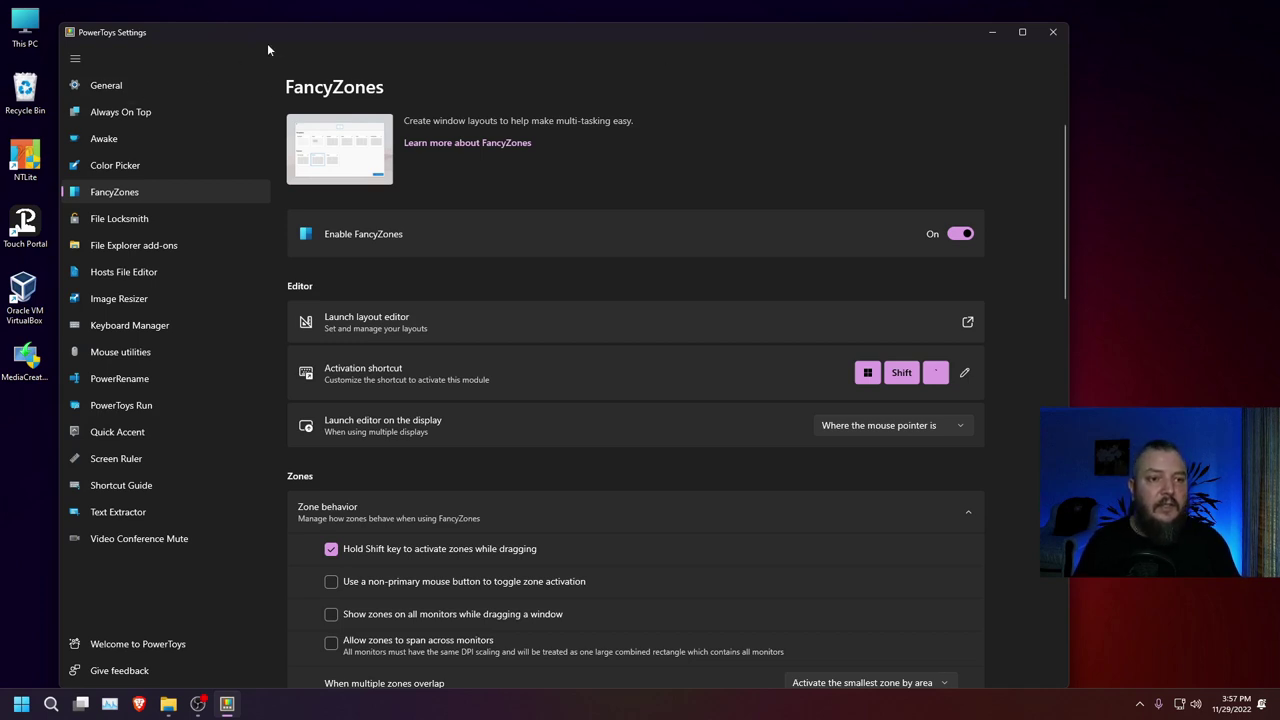
drag(267, 43, 341, 48)
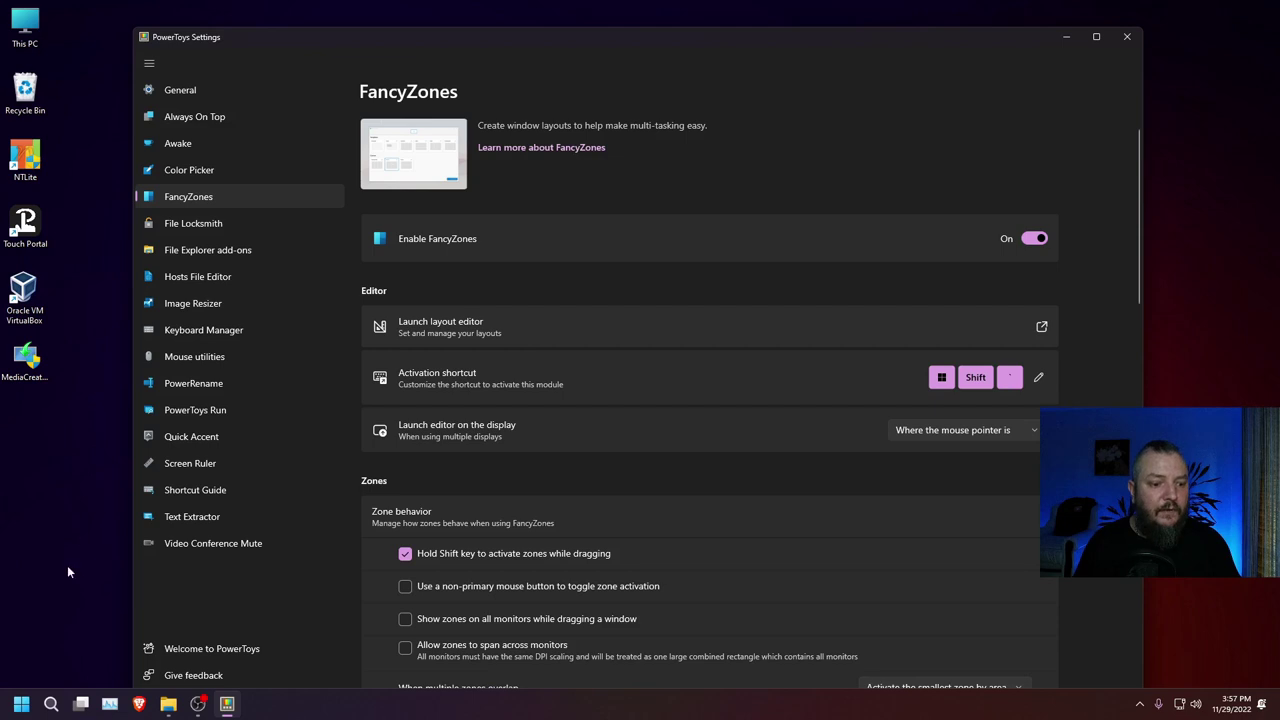
drag(560, 39, 442, 43)
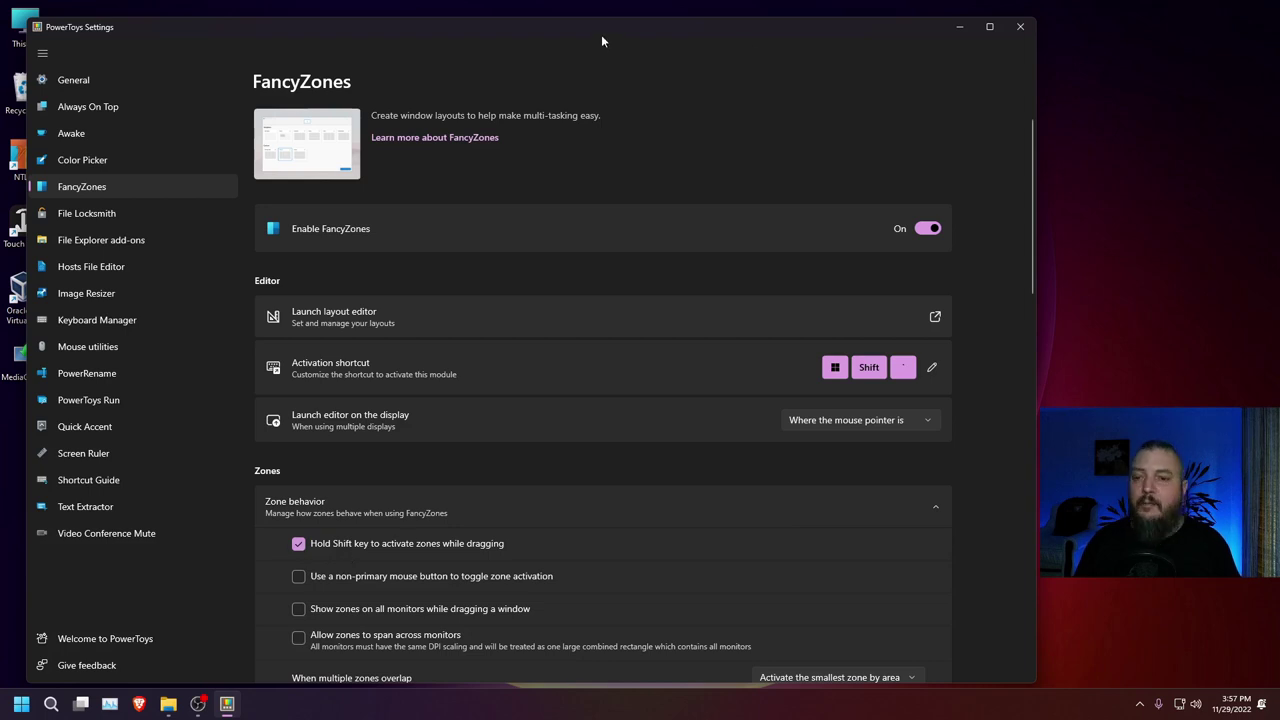
mouse_move(480, 34)
mouse_down()
mouse_move(508, 34)
mouse_move(491, 37)
mouse_up()
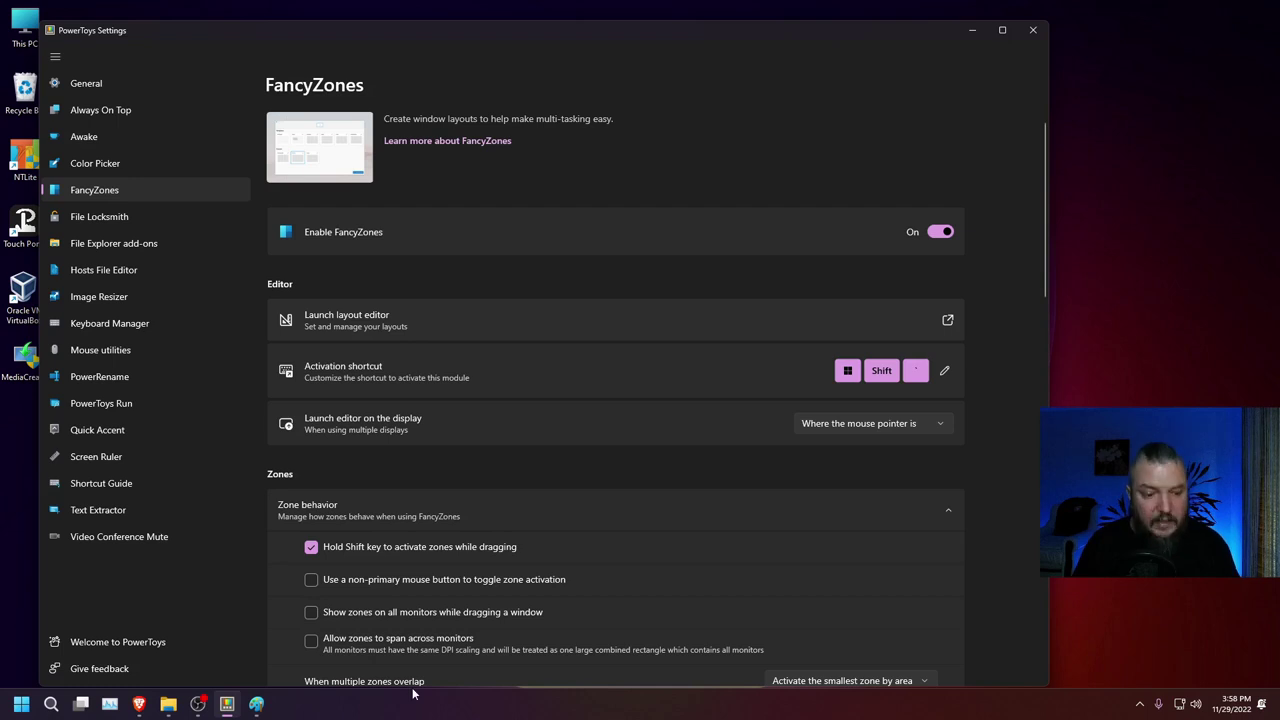
- Bring up the Paint window and place it in FancyZones zone 3
click(256, 704)
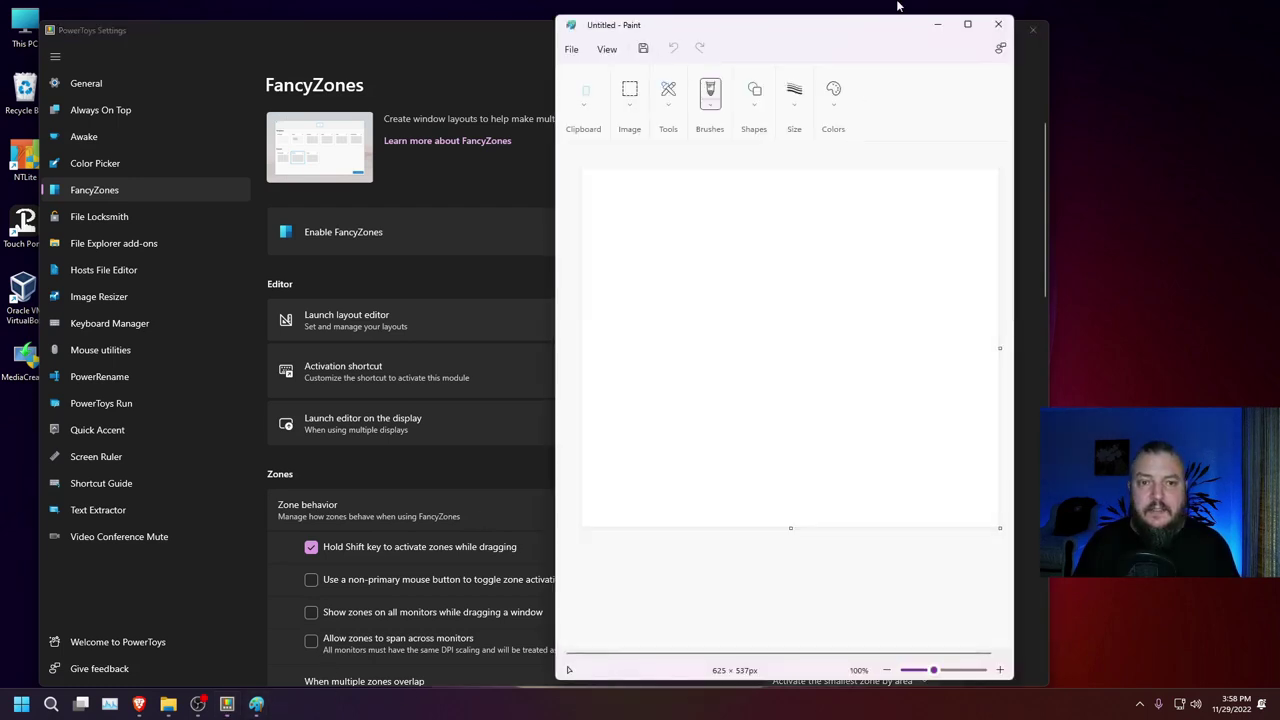
mouse_move(739, 38)
mouse_down()
mouse_move(1056, 37)
mouse_move(1045, 40)
mouse_up()
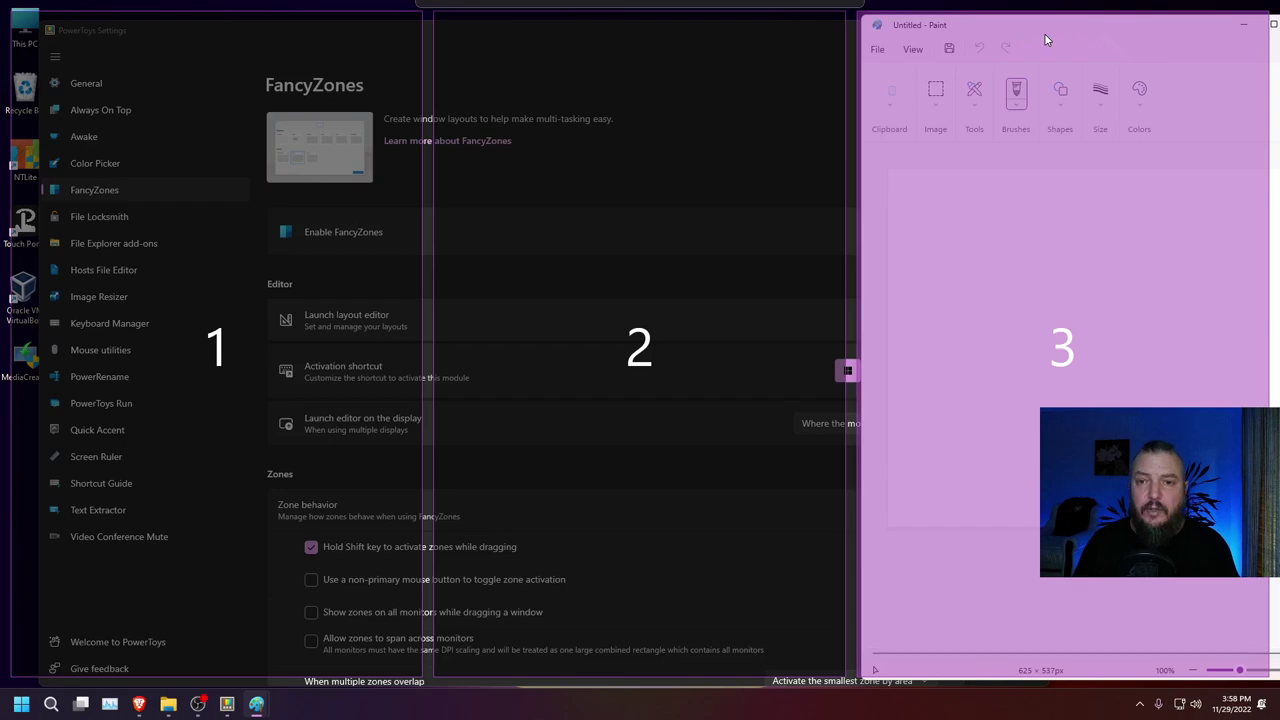
drag(1046, 40, 1046, 40)
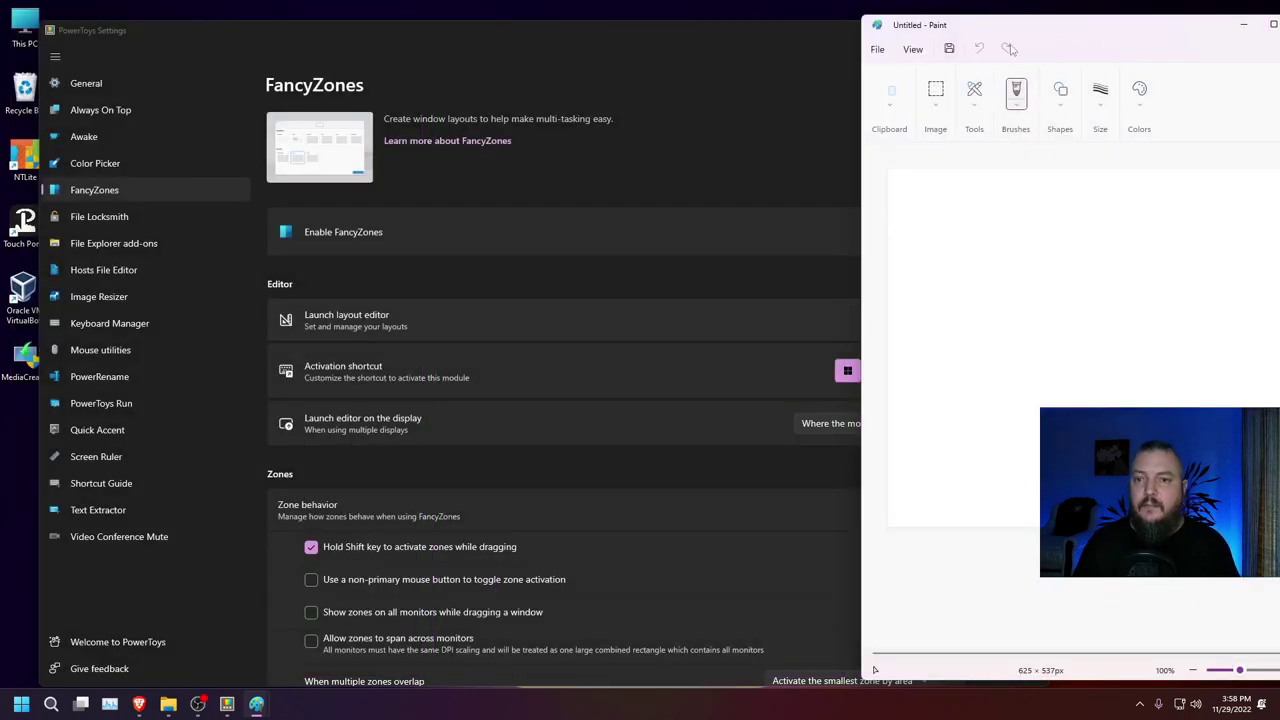
- Place the PowerToys Settings window in FancyZones zone 2, and bring up Brave and move it to zone 1
mouse_move(639, 36)
mouse_down()
mouse_move(726, 46)
mouse_move(680, 46)
mouse_move(698, 44)
mouse_up()
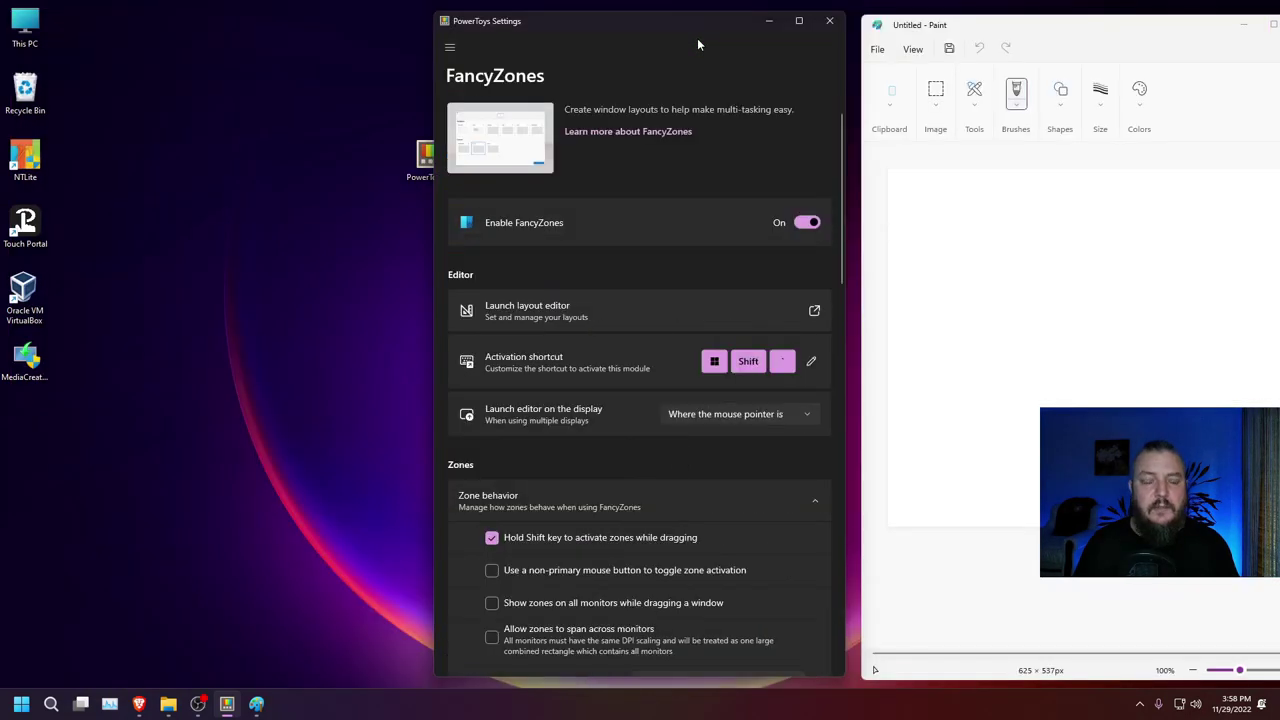
click(139, 704)
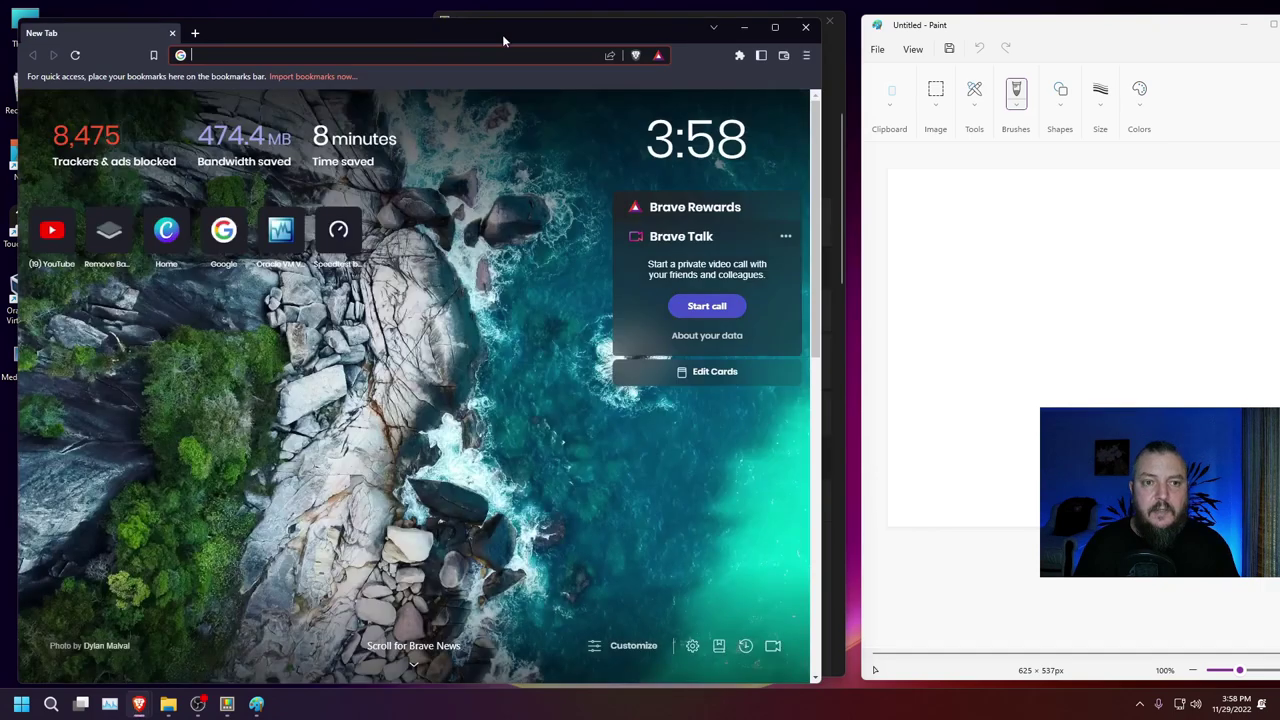
drag(502, 34, 289, 35)
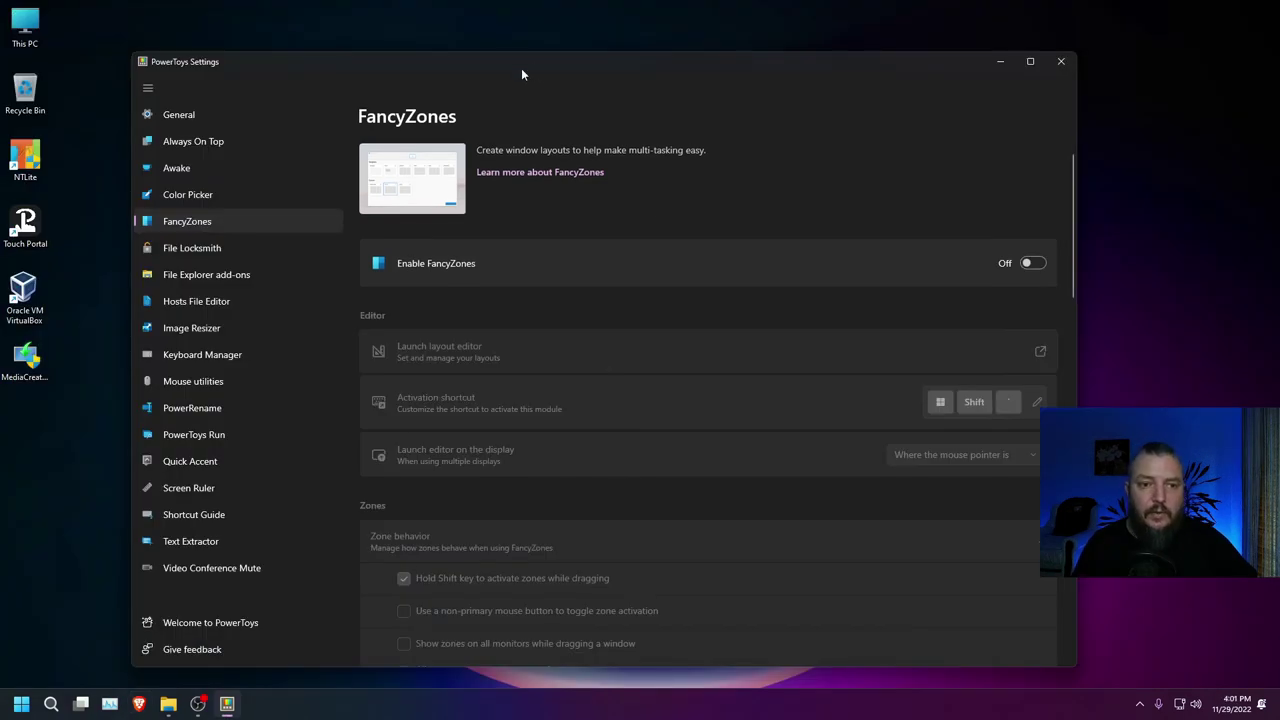
- Switch to LibreOffice Writer to show New OpenDocument Text.odt, and minimize the PowerToys settings before returning to the document
mouse_move(566, 67)
mouse_down()
mouse_move(594, 77)
mouse_move(657, 34)
mouse_move(616, 20)
mouse_move(860, 49)
mouse_move(797, 47)
mouse_move(846, 37)
mouse_move(649, 185)
mouse_move(523, 127)
mouse_move(557, 93)
mouse_move(555, 76)
mouse_up()
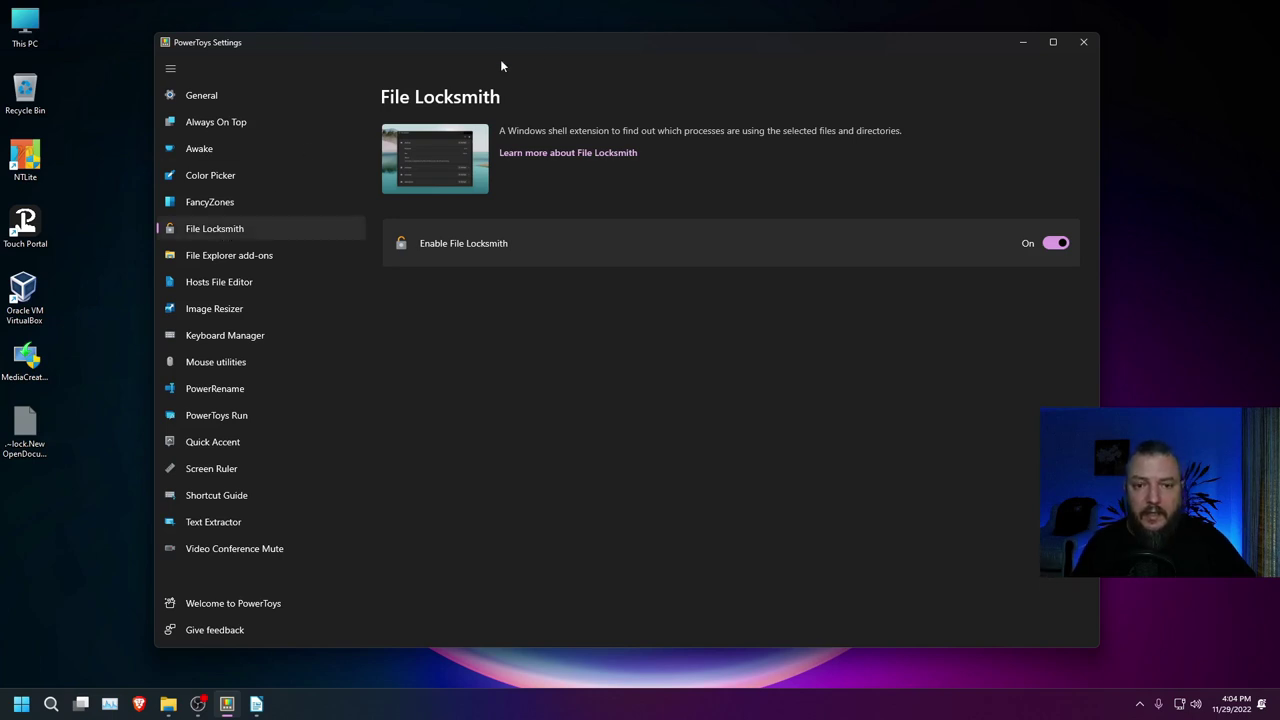
click(256, 704)
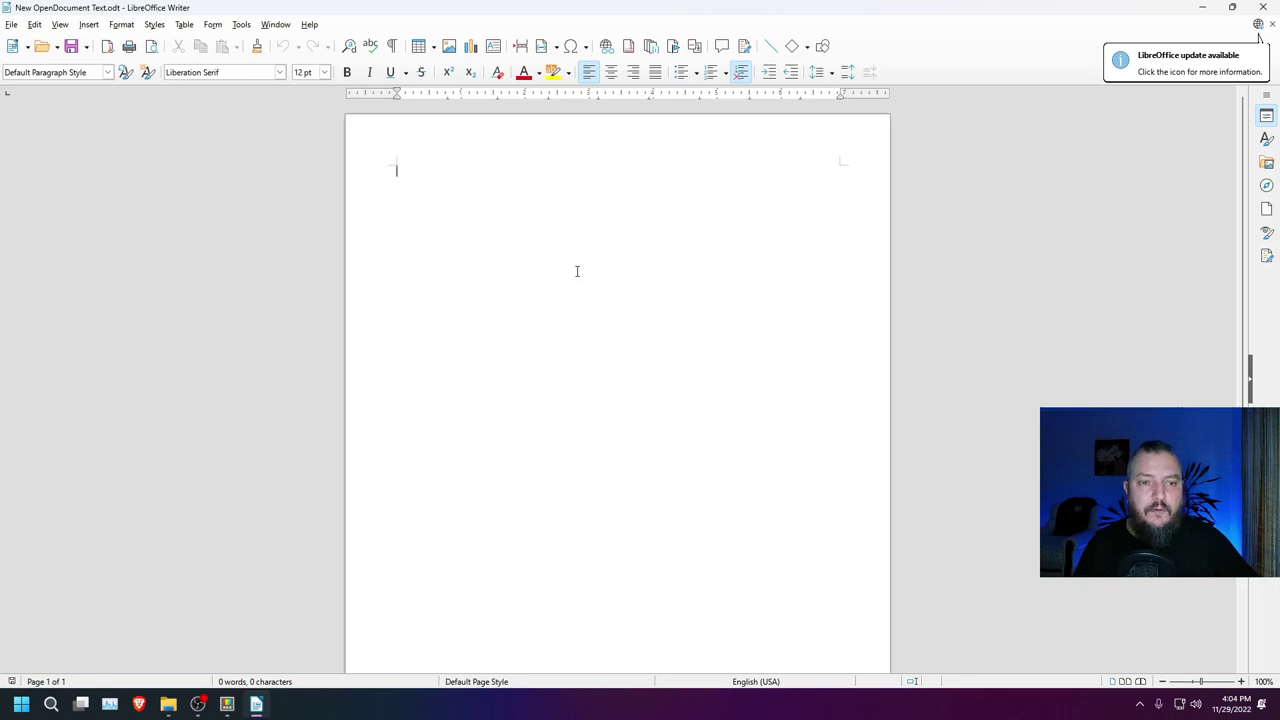
click(1201, 7)
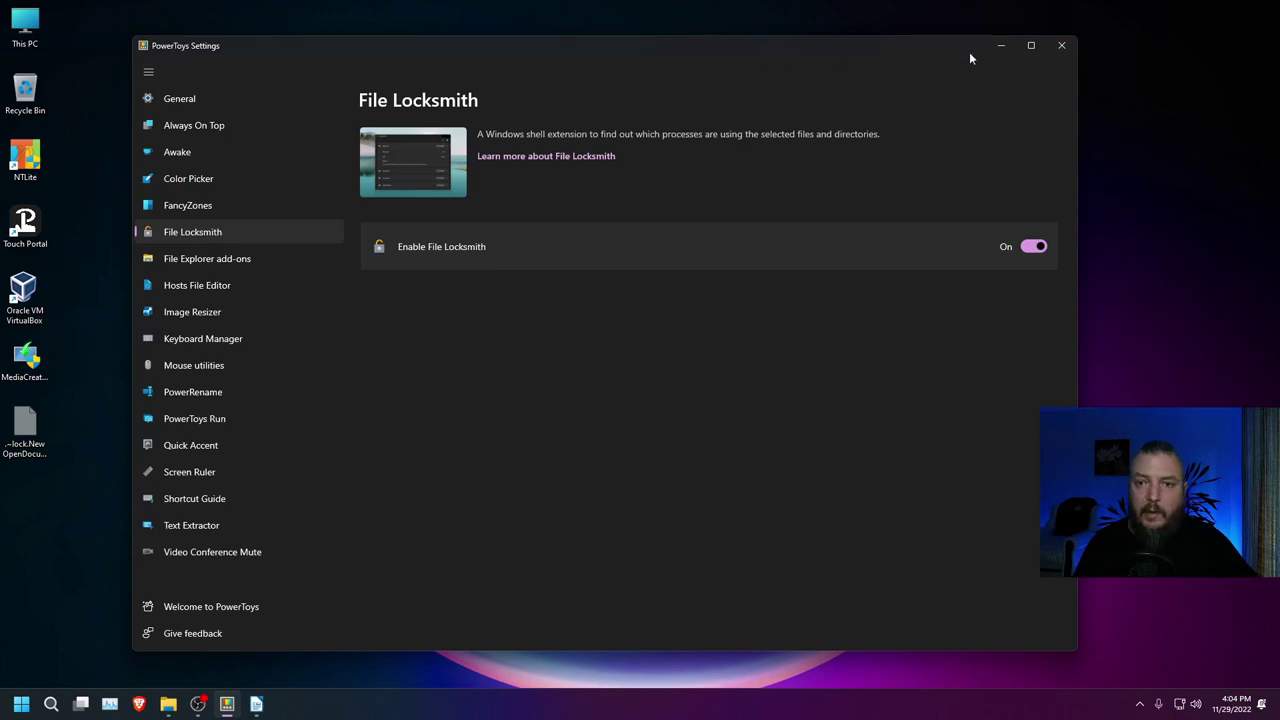
click(1000, 45)
drag(987, 100, 630, 170)
click(256, 704)
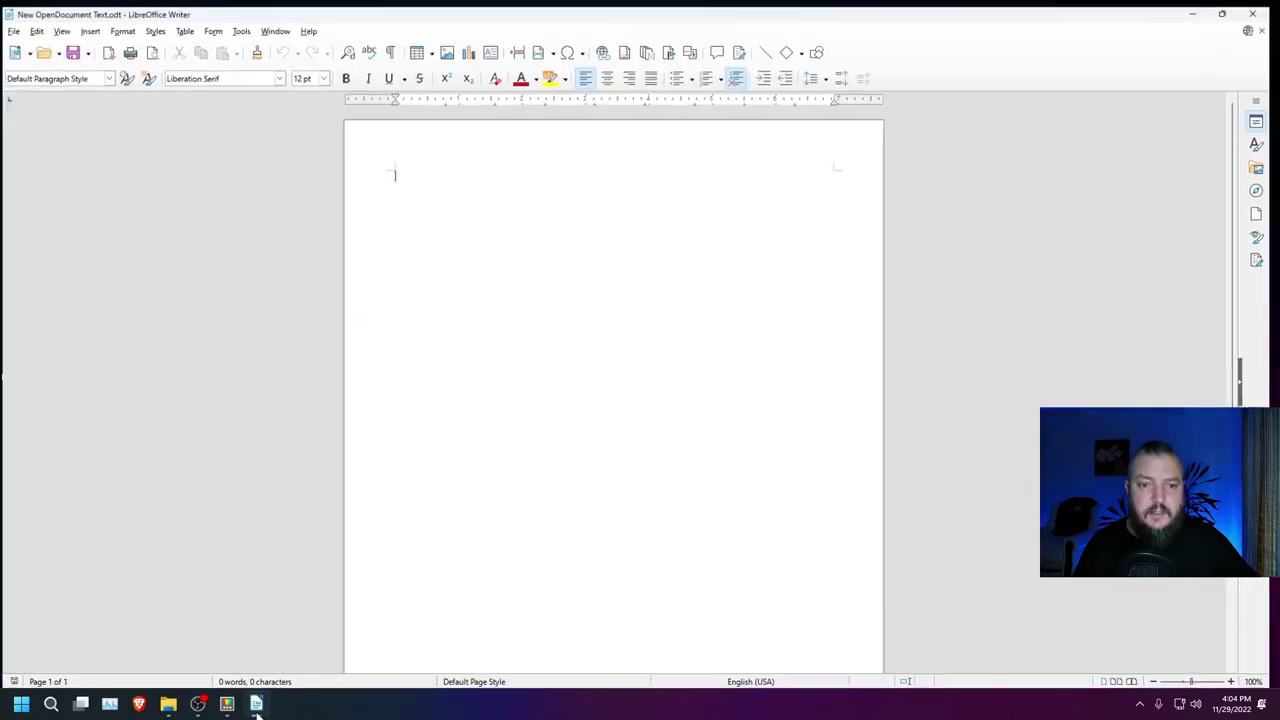
- Use File Locksmith to check what is using New OpenDocument Text.odt on the desktop, and end the soffice.bin task
click(1193, 13)
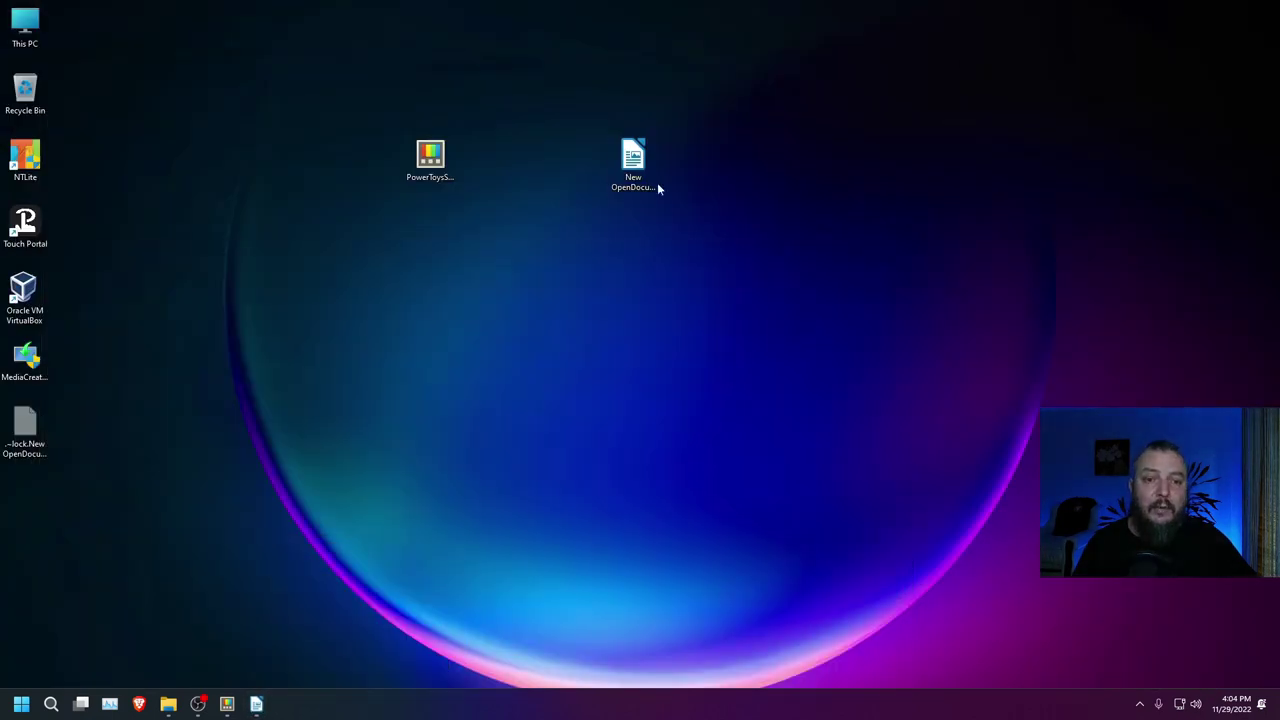
drag(655, 184, 582, 132)
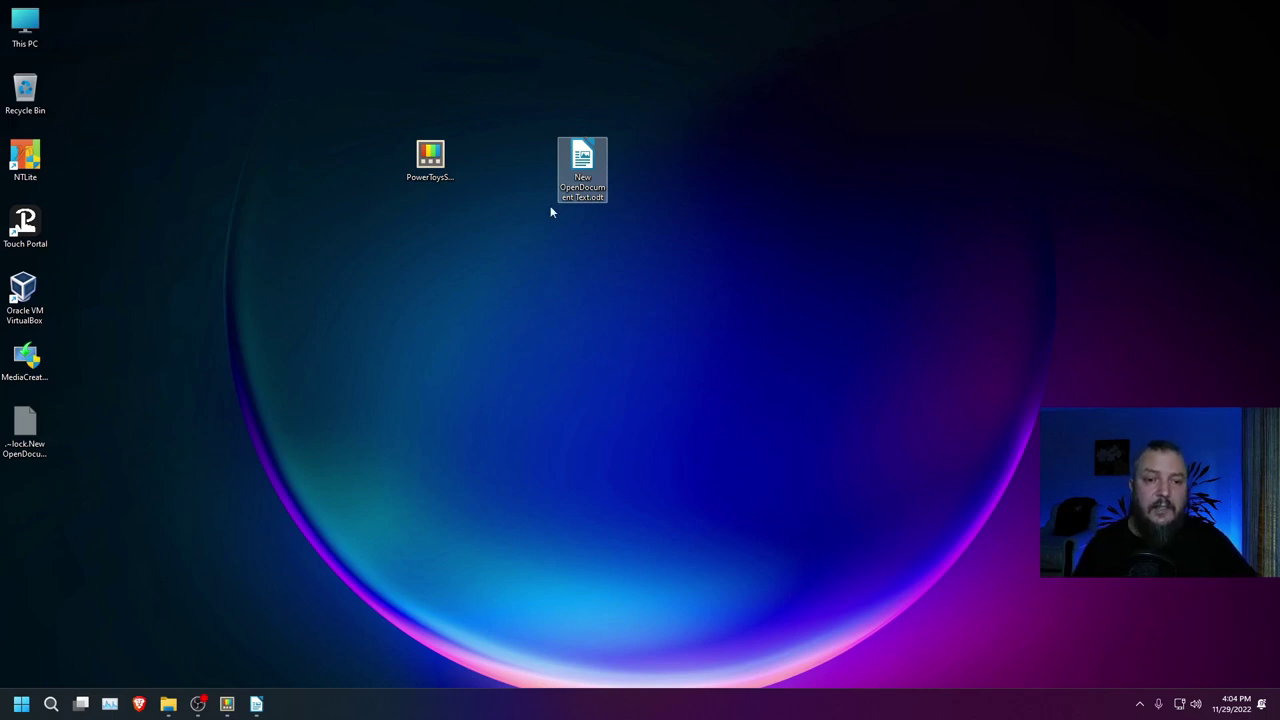
right_click(583, 160)
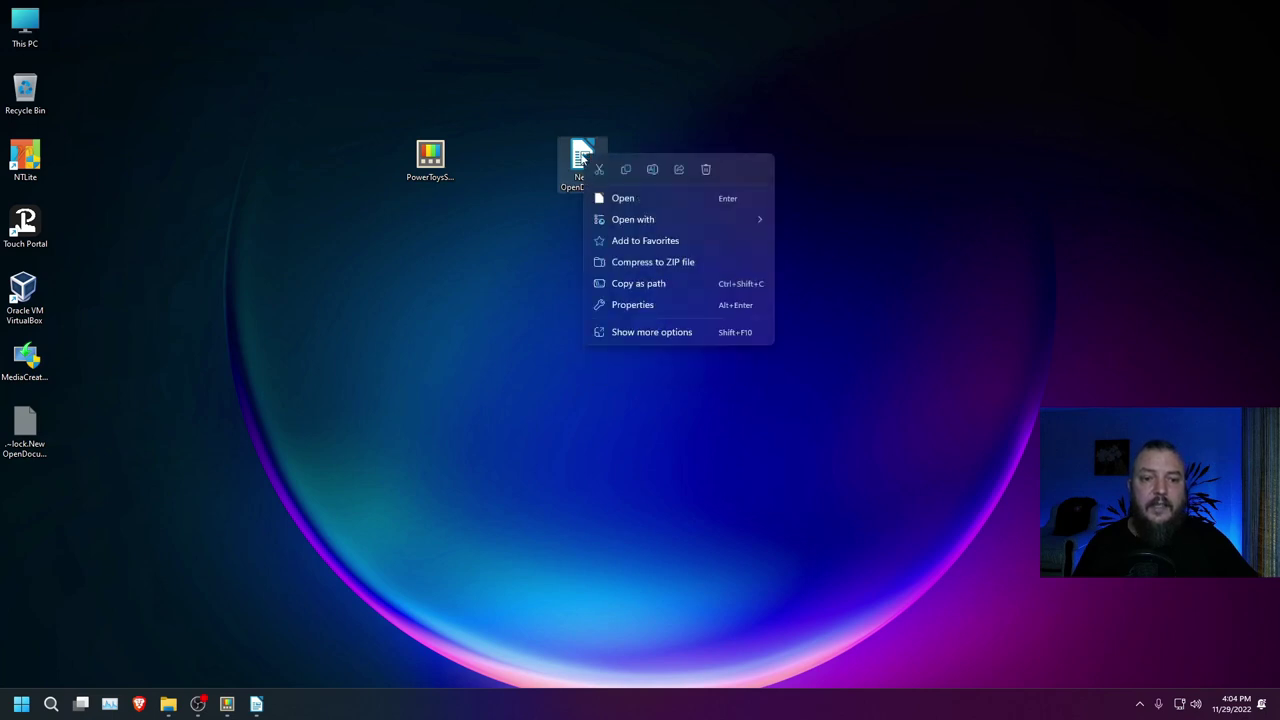
click(630, 334)
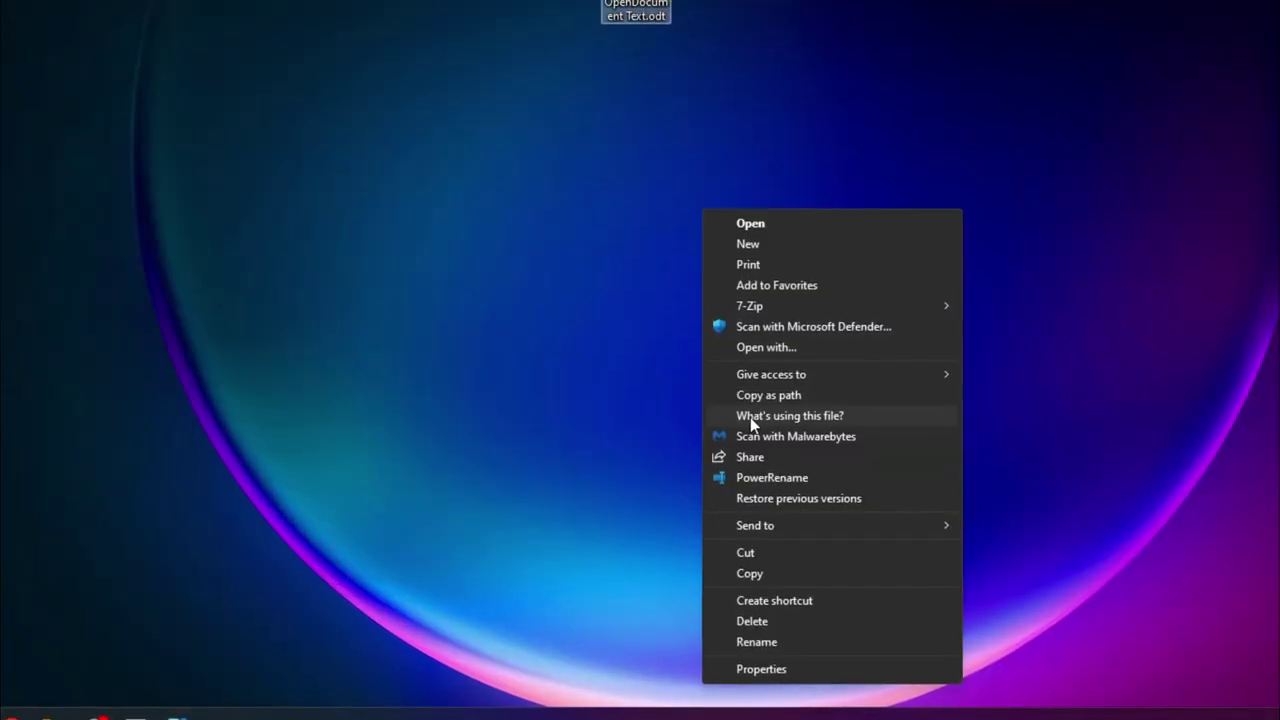
click(750, 417)
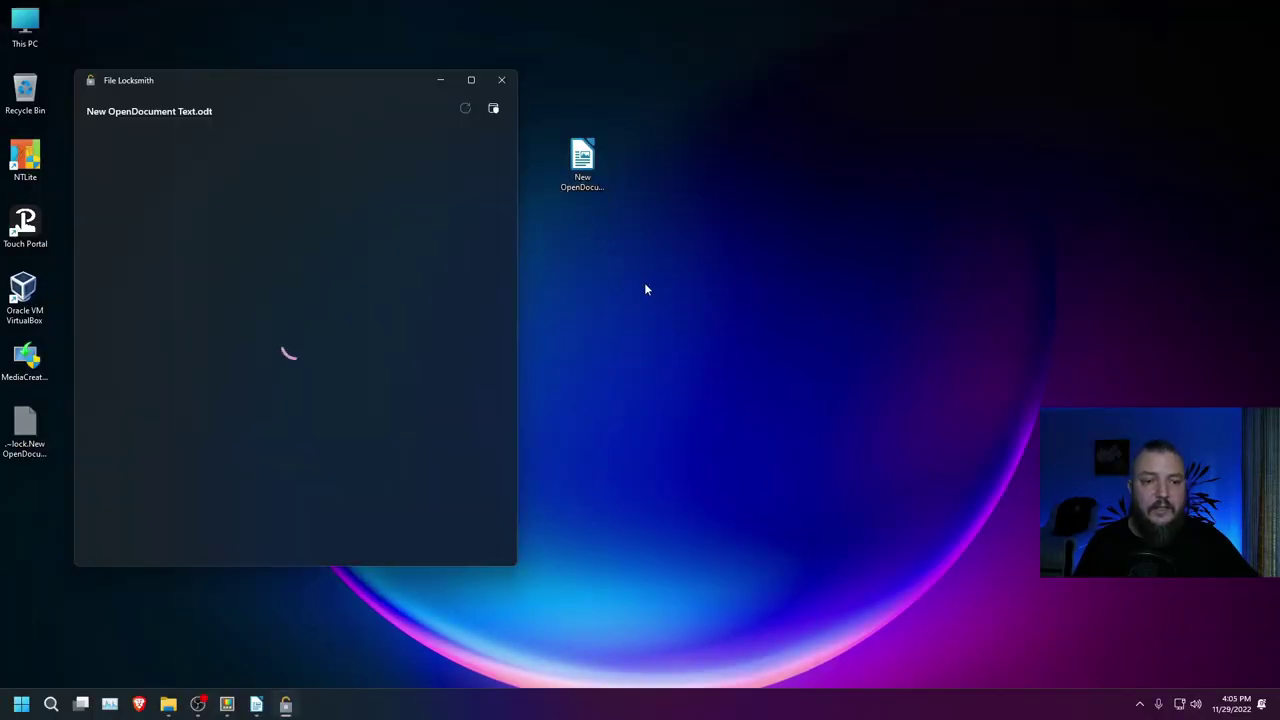
drag(255, 80, 328, 82)
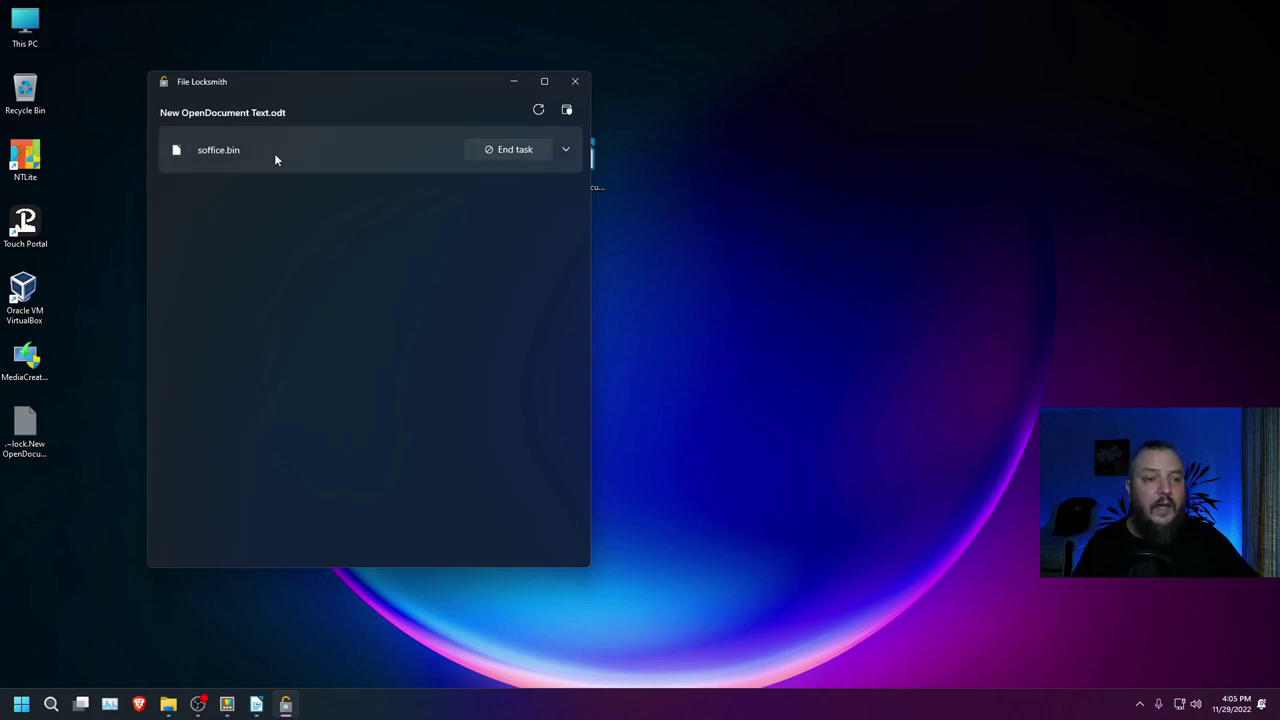
click(509, 152)
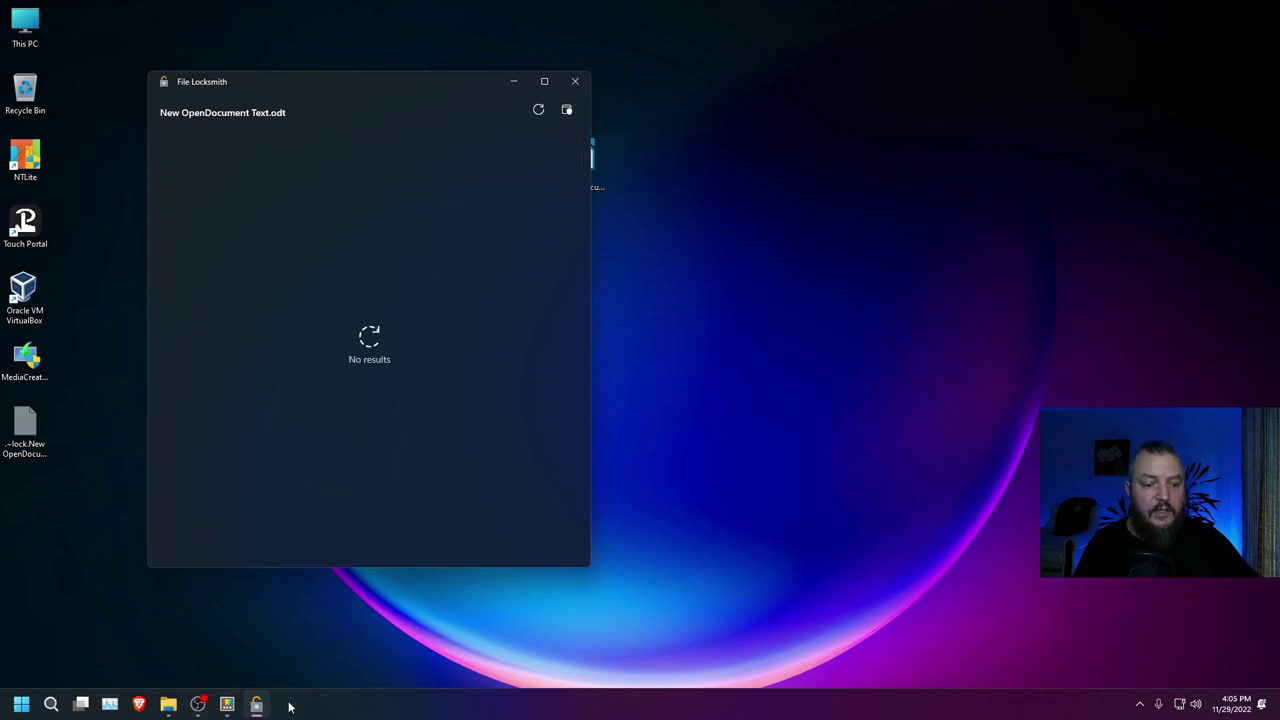
click(575, 82)
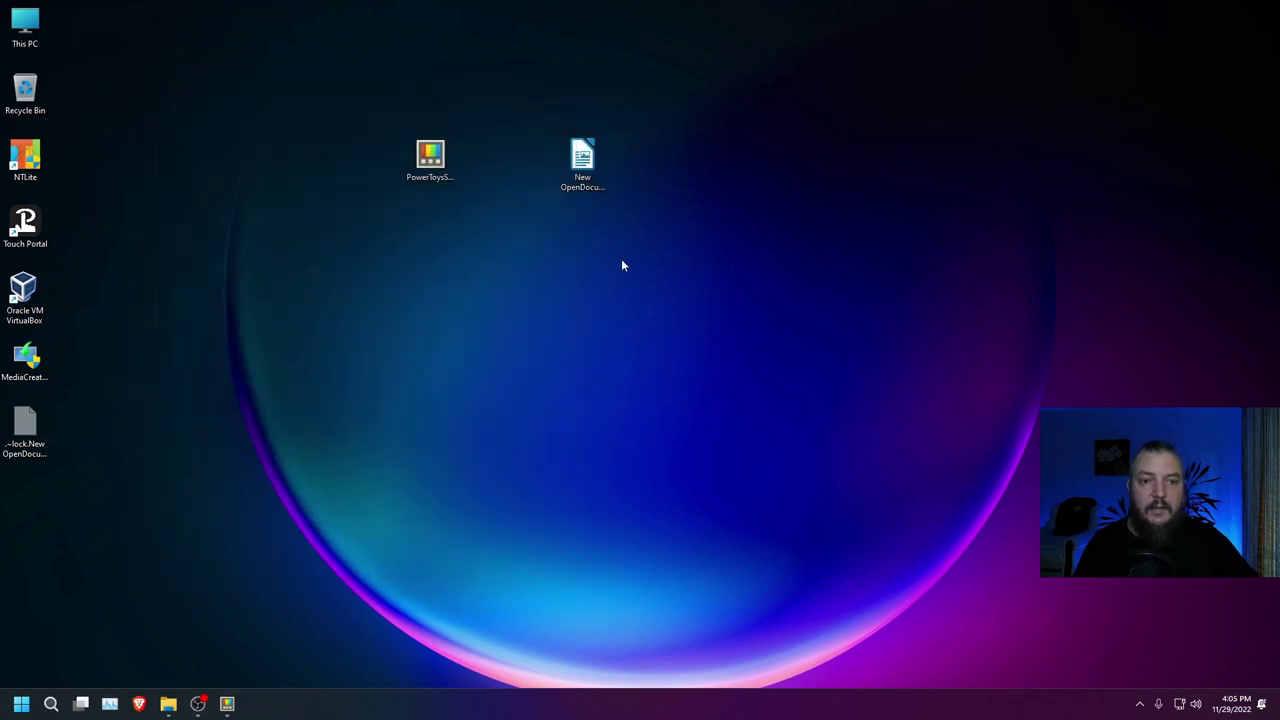
- Reopen New OpenDocument Text.odt from the desktop and recover it with LibreOffice Document Recovery
double_click(584, 168)
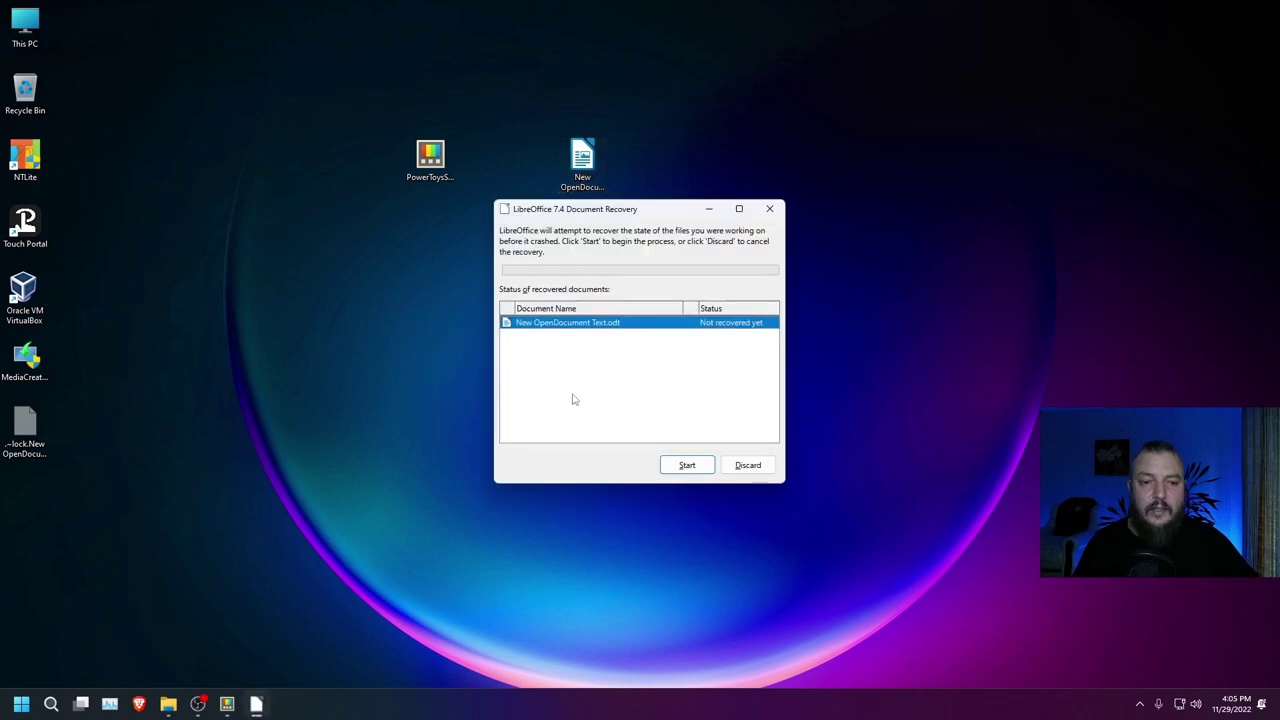
click(686, 465)
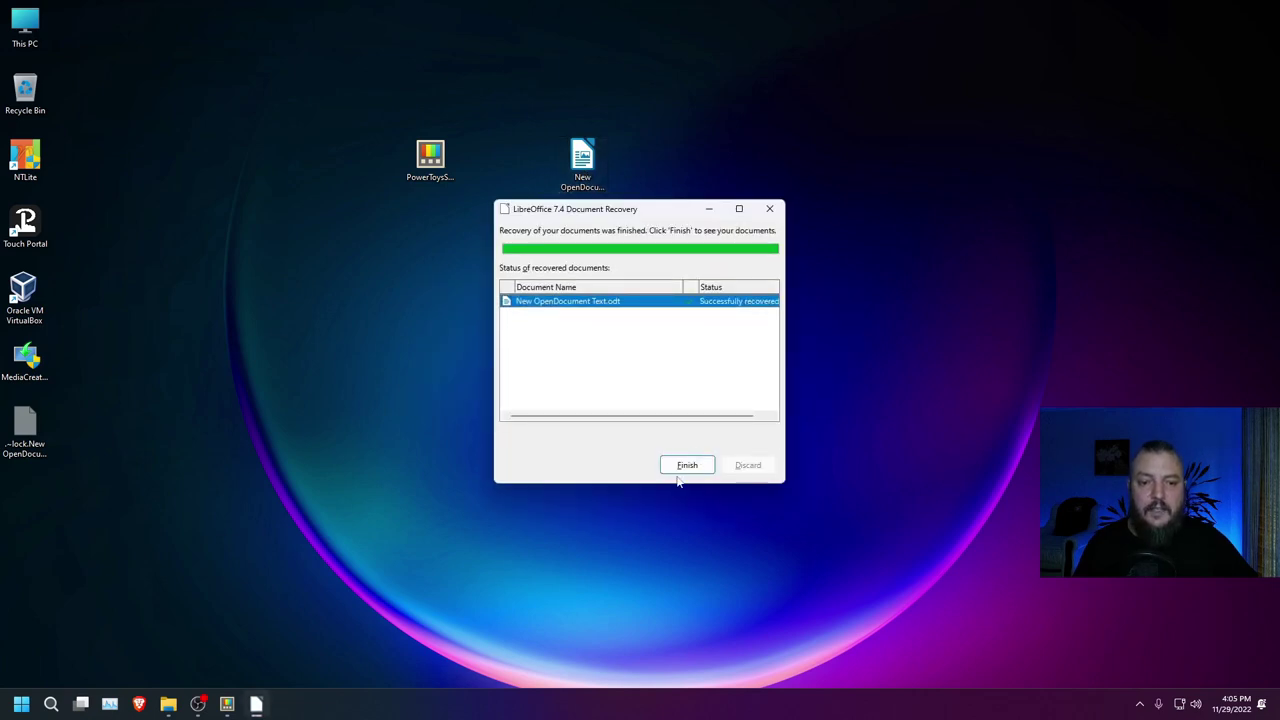
click(683, 470)
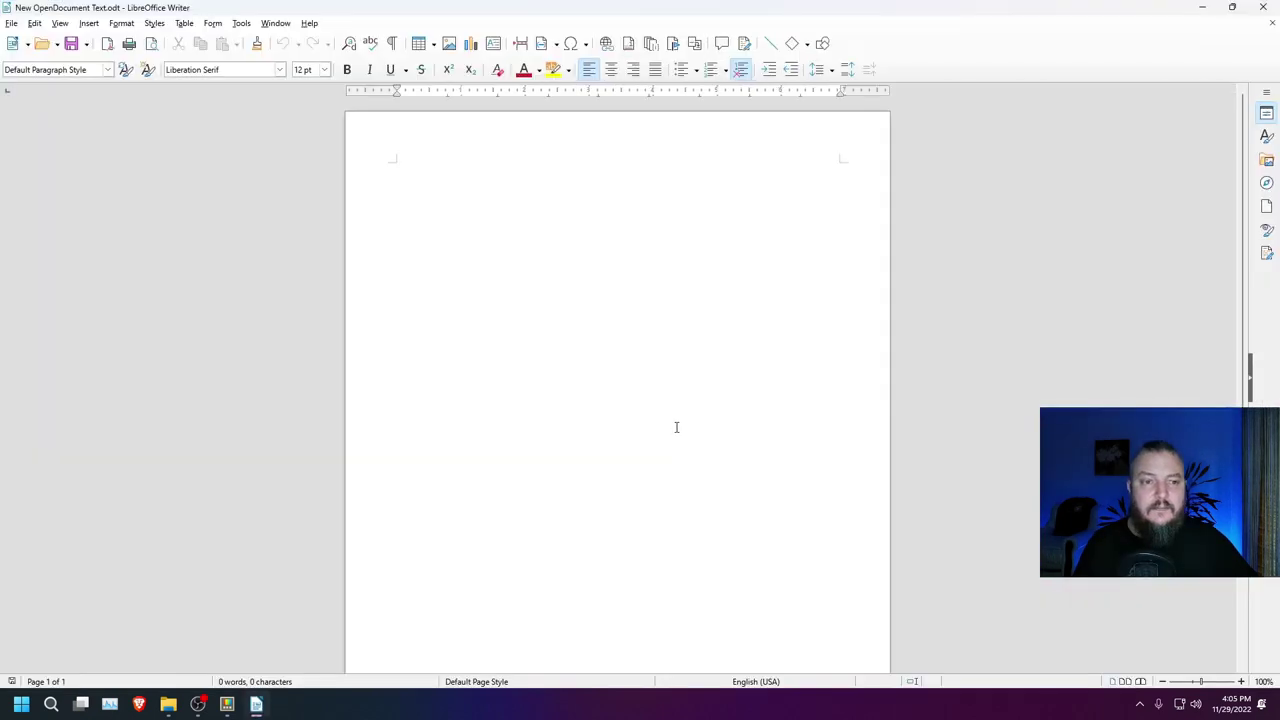
- Minimize the recovered document, run File Locksmith on its desktop file again, and end the soffice.bin task
click(1202, 7)
right_click(583, 160)
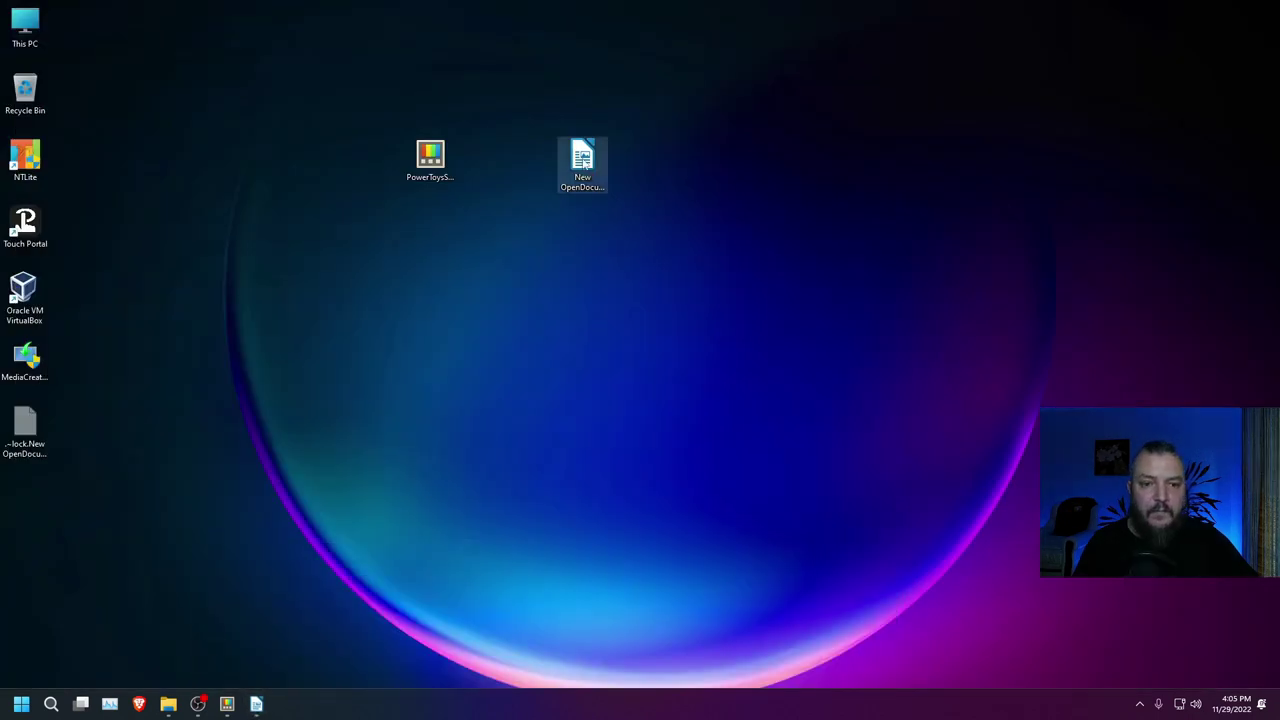
click(625, 338)
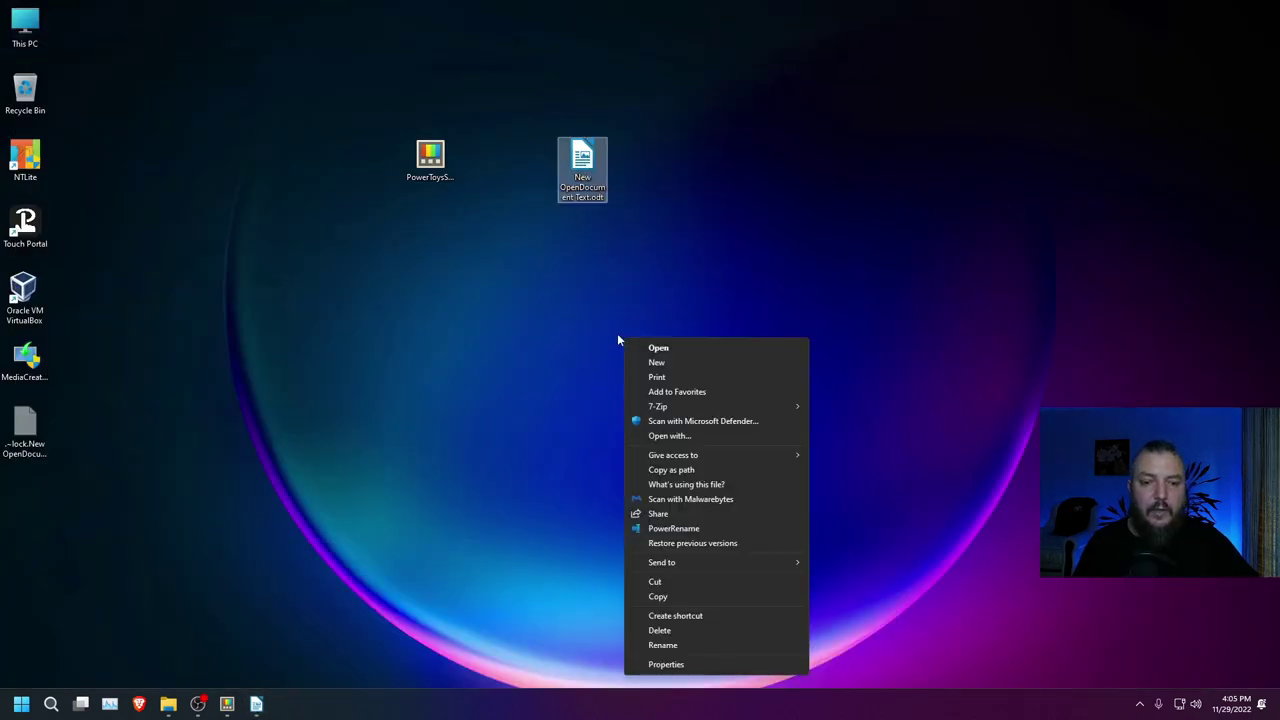
click(657, 485)
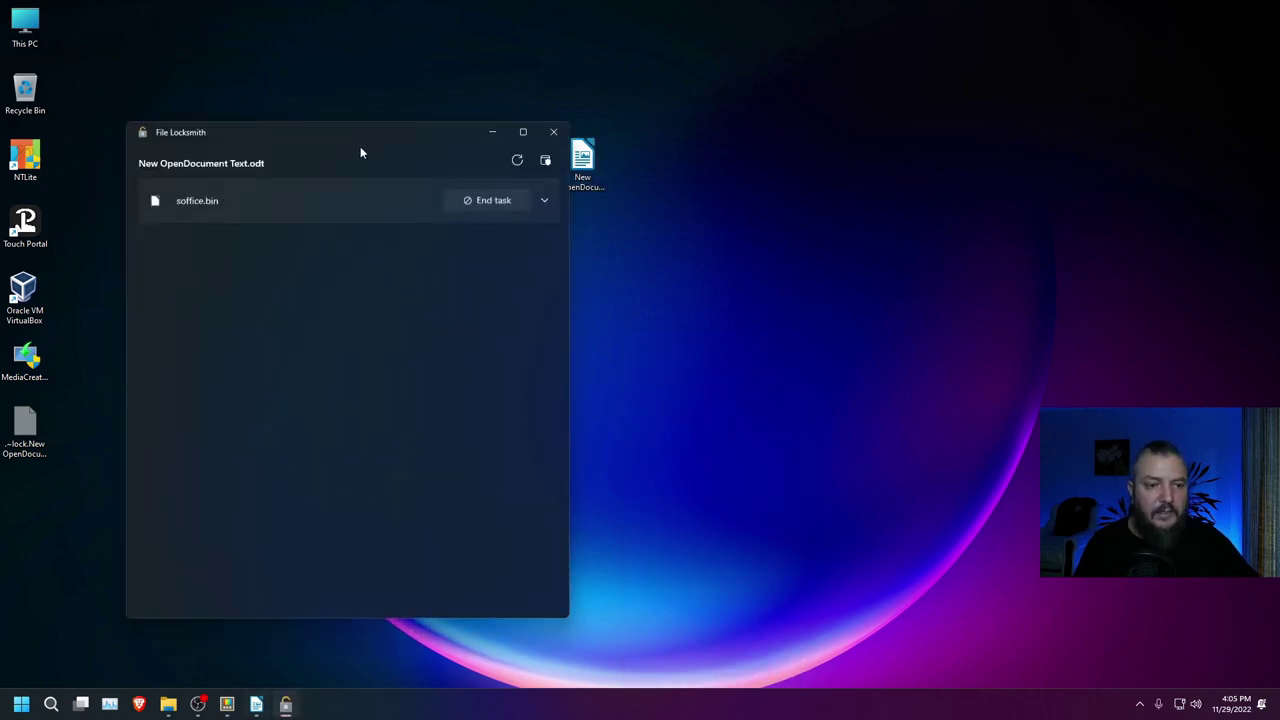
drag(304, 135, 369, 64)
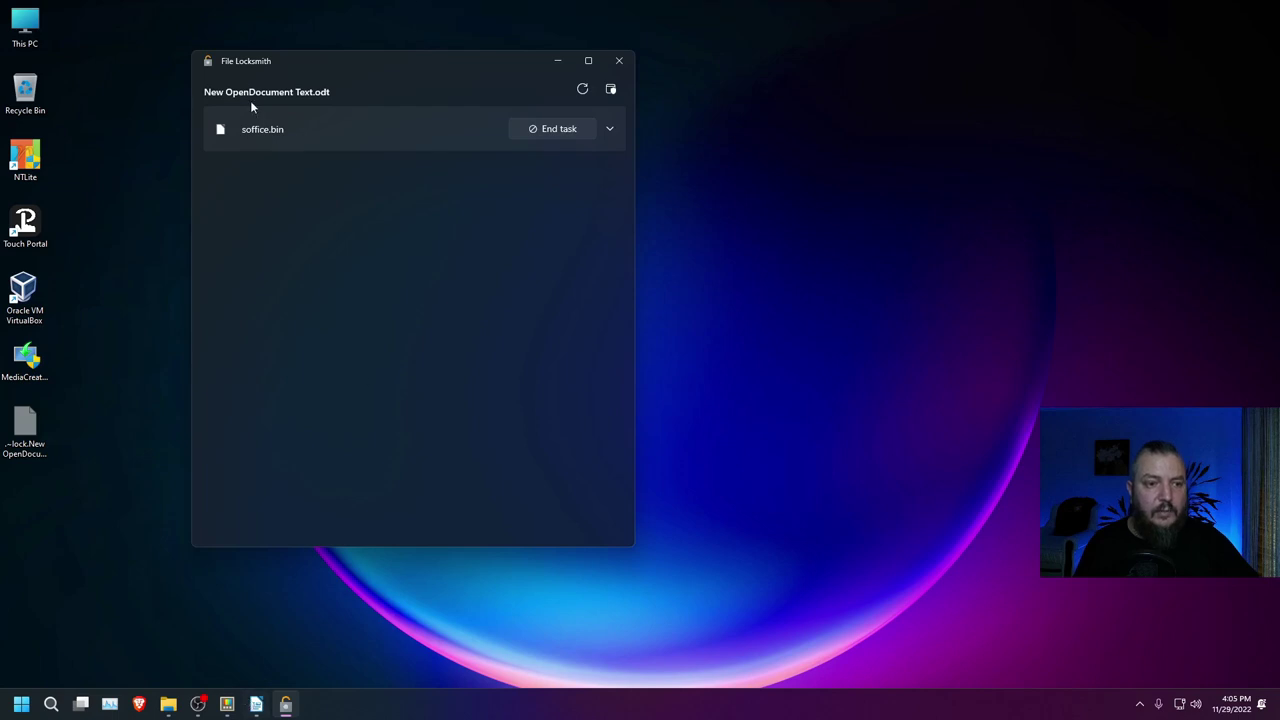
click(549, 131)
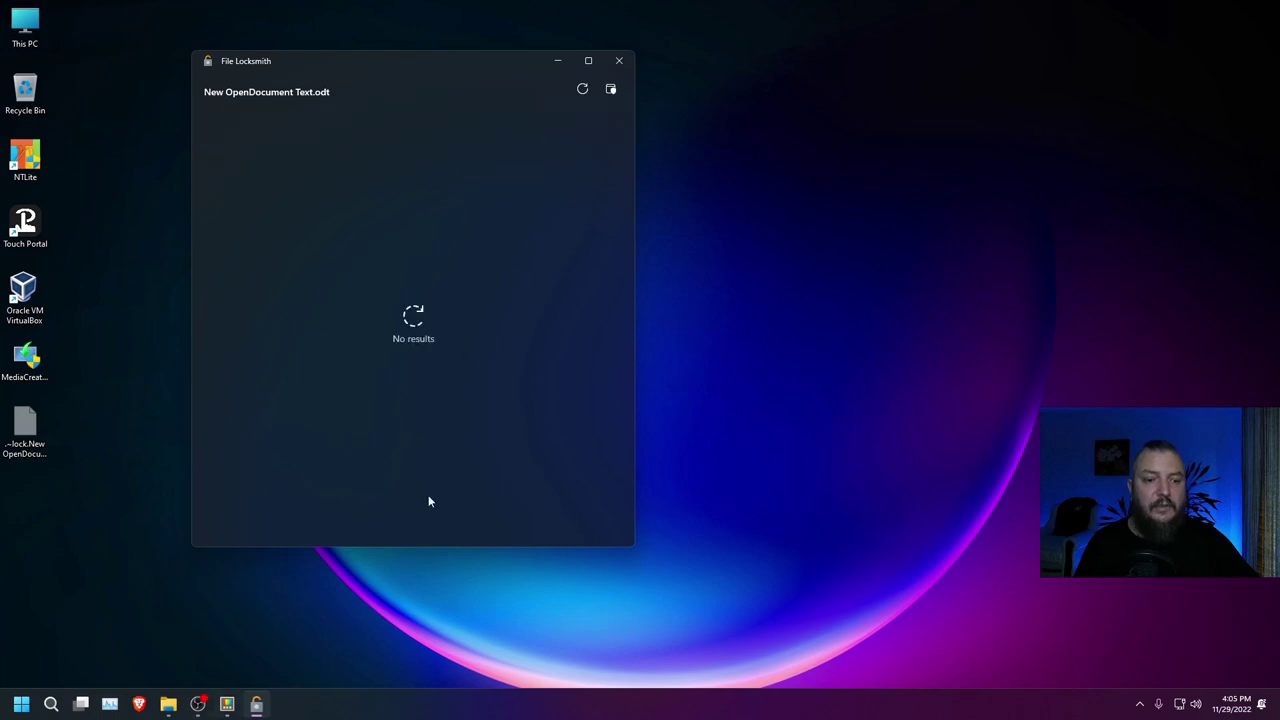
click(619, 60)
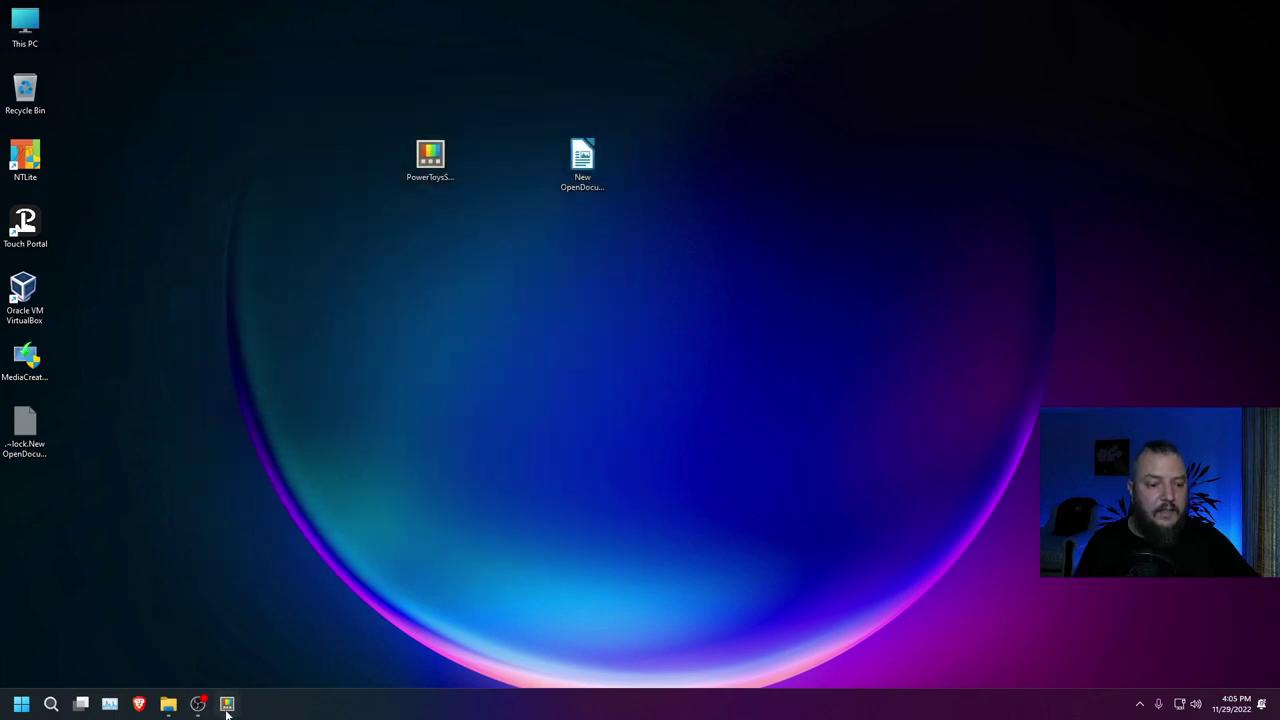
- Bring back PowerToys Settings and review the Preview Pane and thumbnail options of the File Explorer add-ons
click(227, 704)
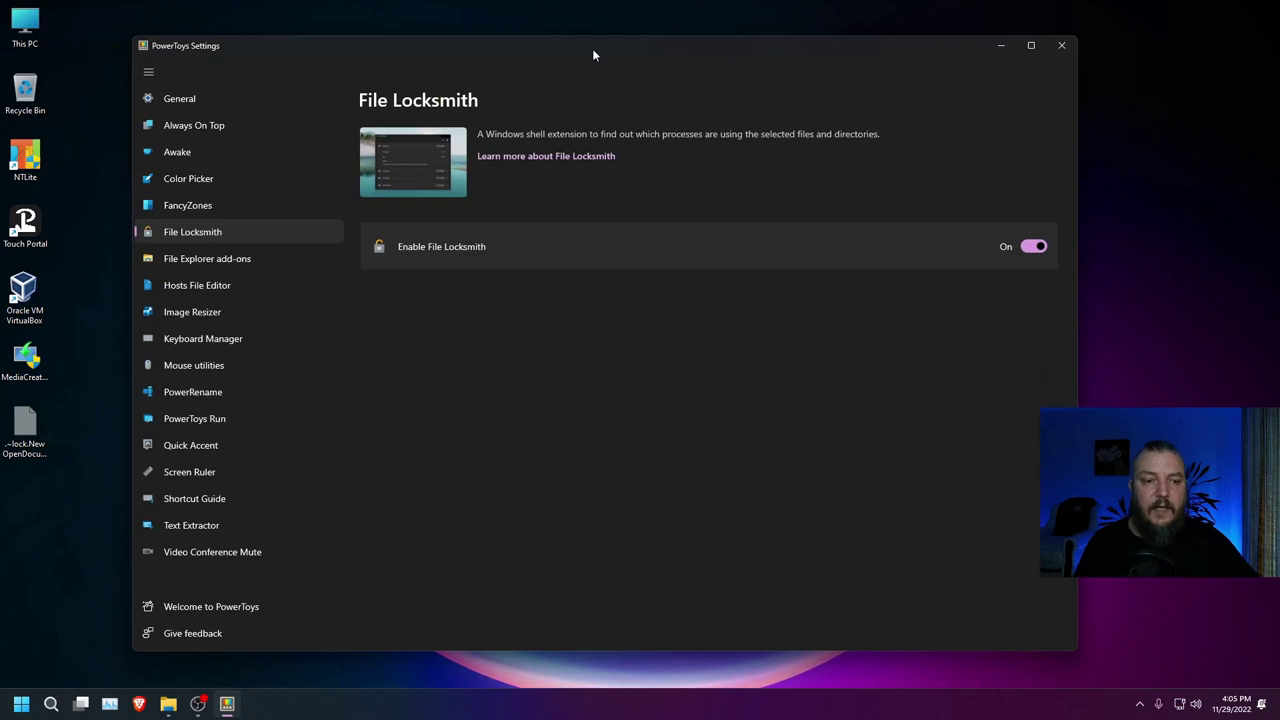
drag(592, 48, 566, 48)
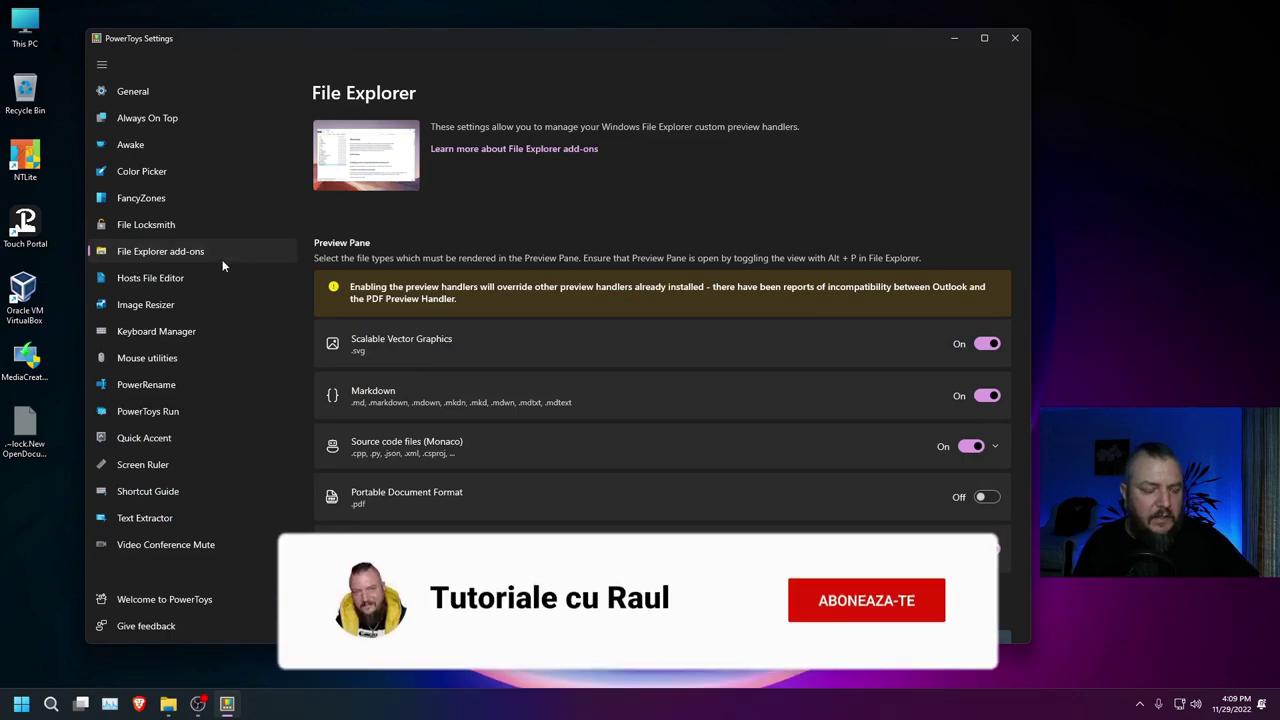
scroll(488, 371, down, 5)
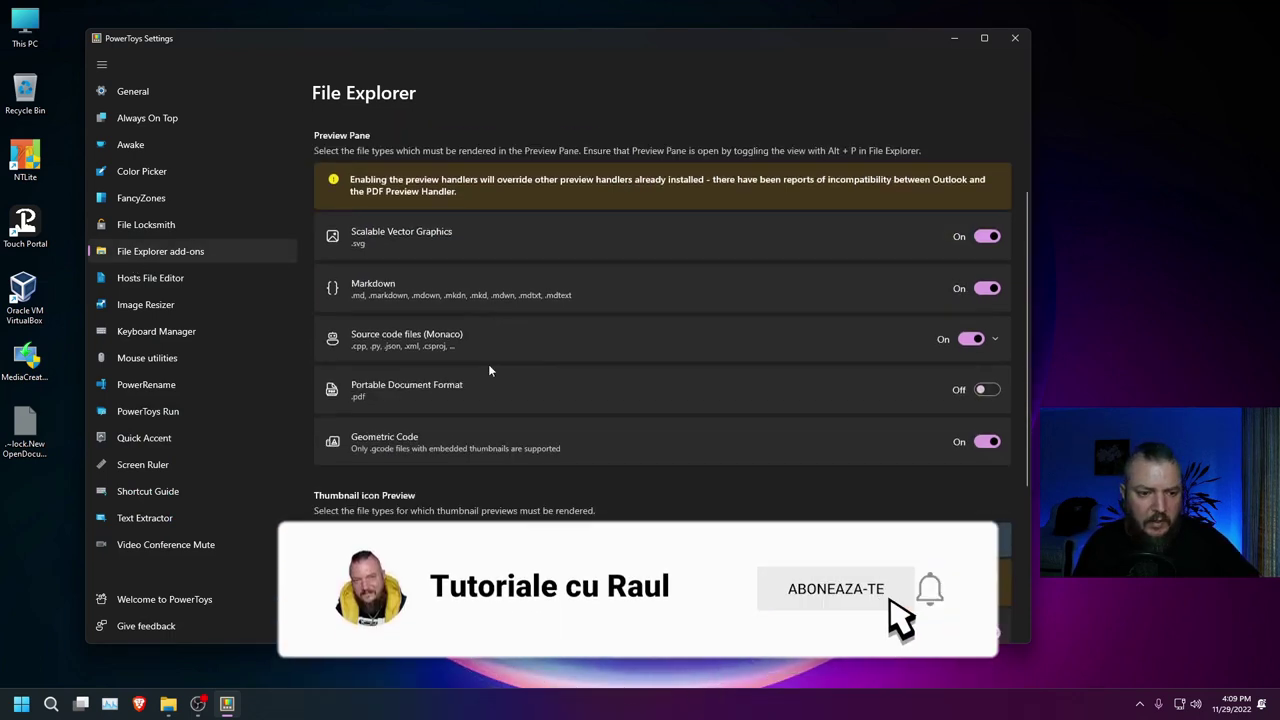
scroll(488, 371, up, 5)
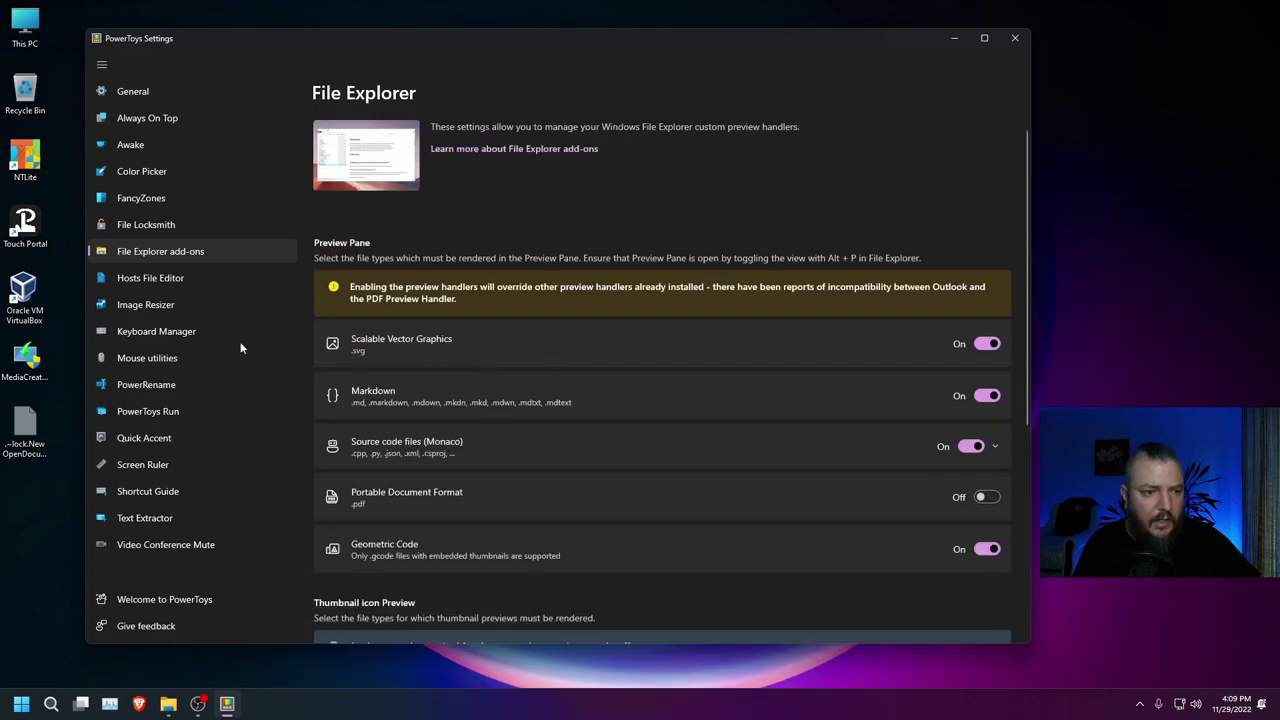
- Launch the Hosts File Editor from its PowerToys settings, accept the startup warning, and start a new entry
click(135, 281)
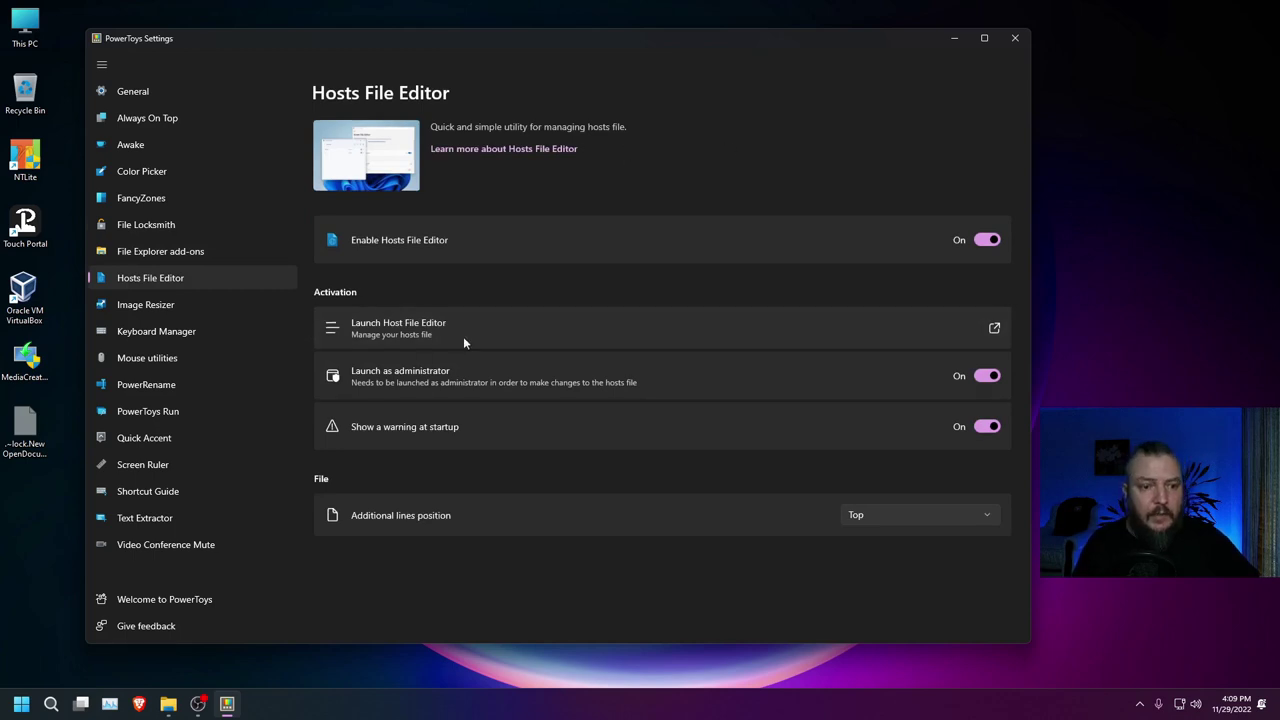
click(499, 335)
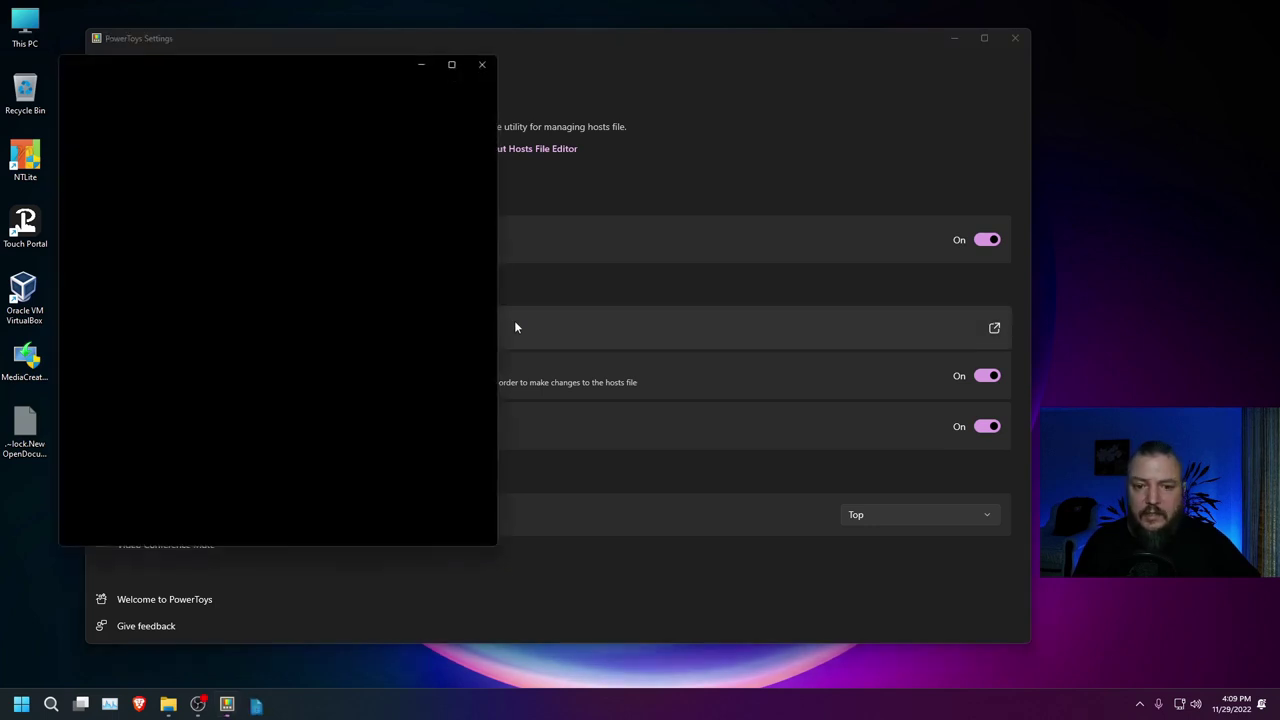
drag(226, 62, 549, 58)
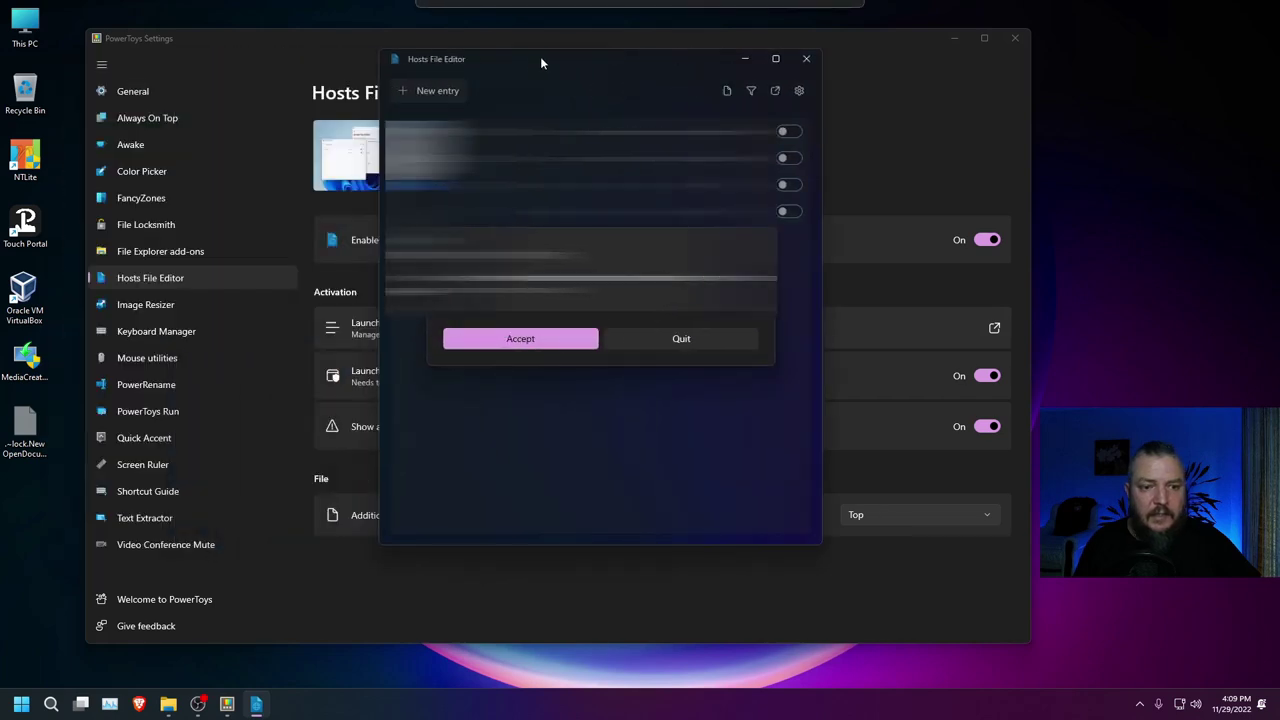
click(503, 346)
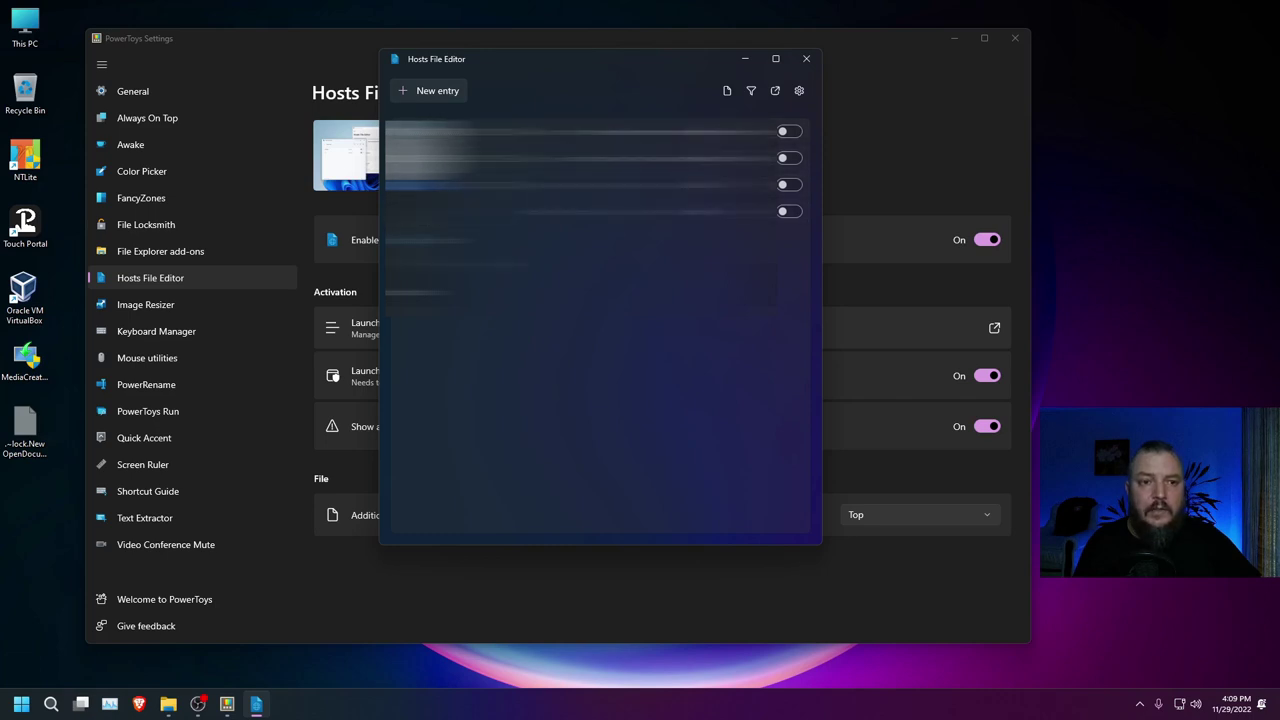
click(430, 95)
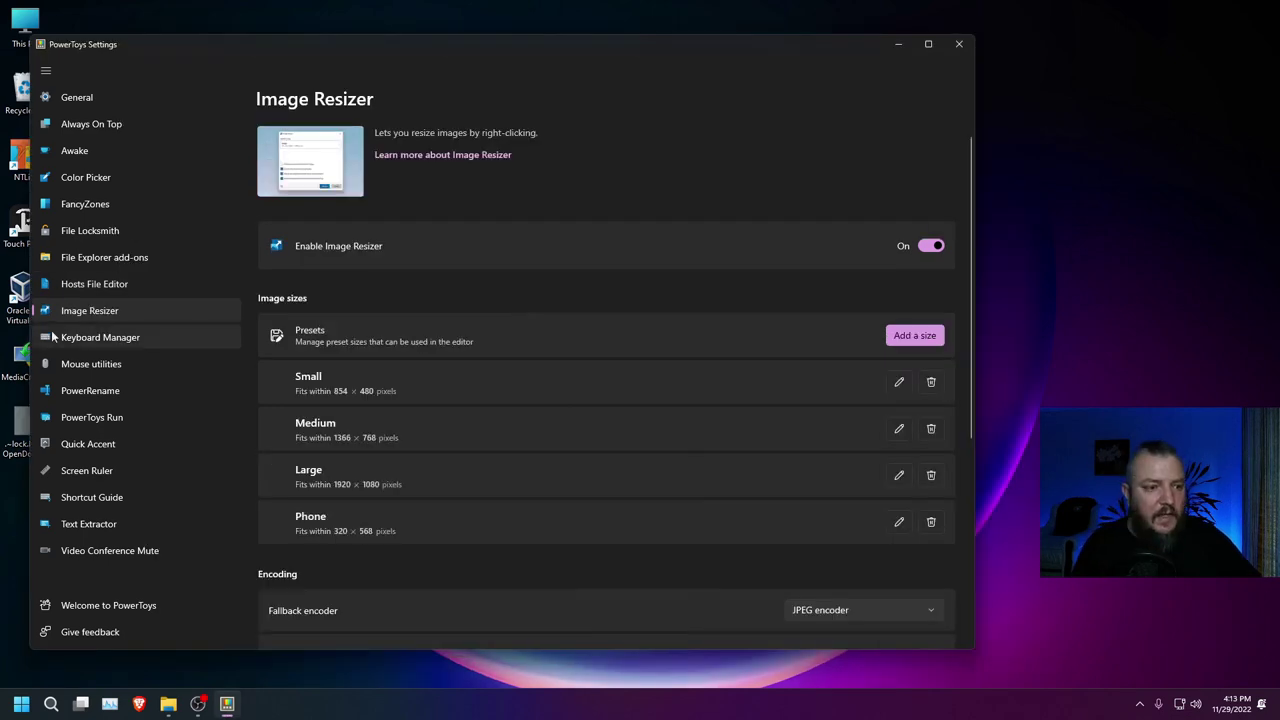
- Review the Image Resizer settings, including the size presets, encoding options, filename format and file modified timestamp
drag(388, 47, 412, 44)
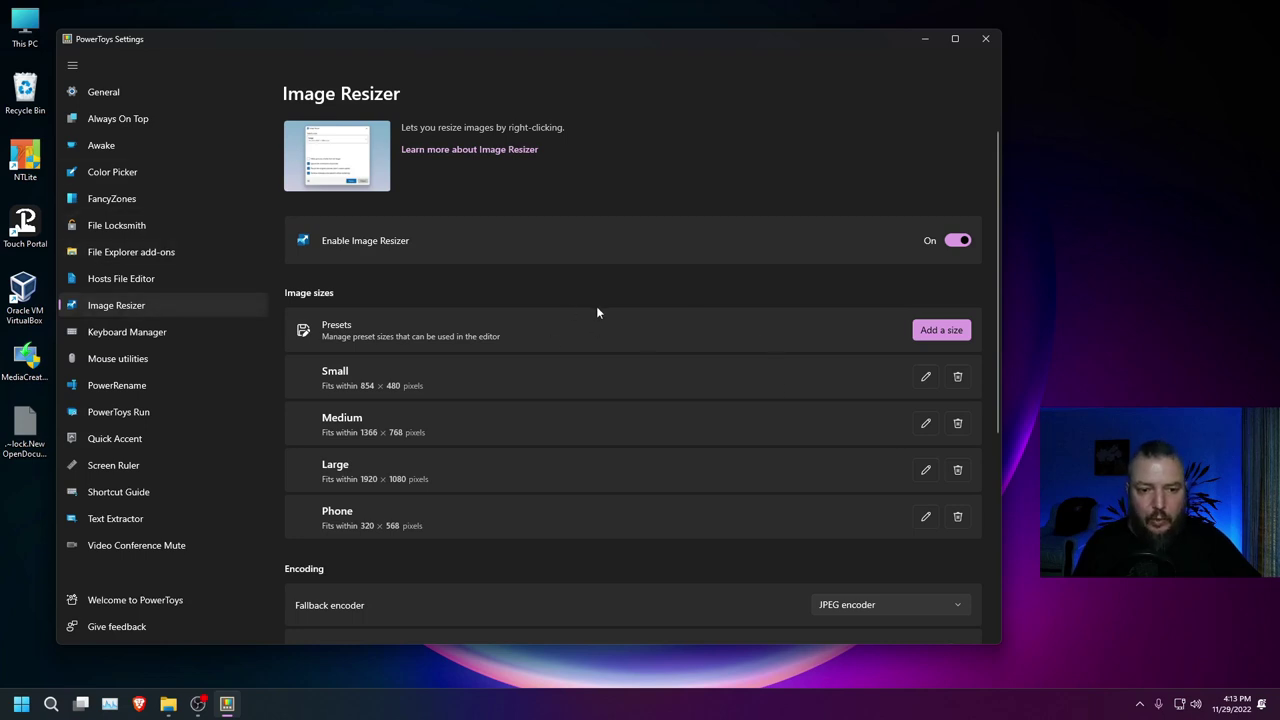
scroll(597, 313, down, 5)
scroll(623, 431, up, 3)
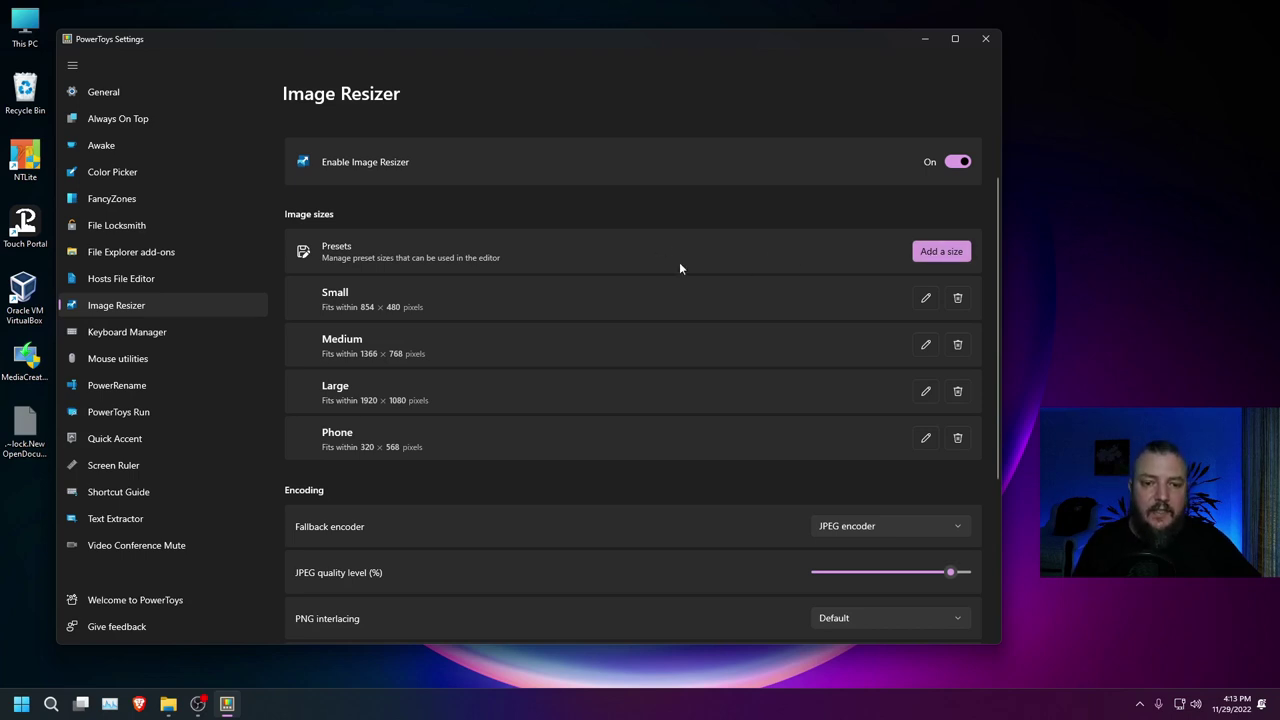
scroll(598, 350, down, 5)
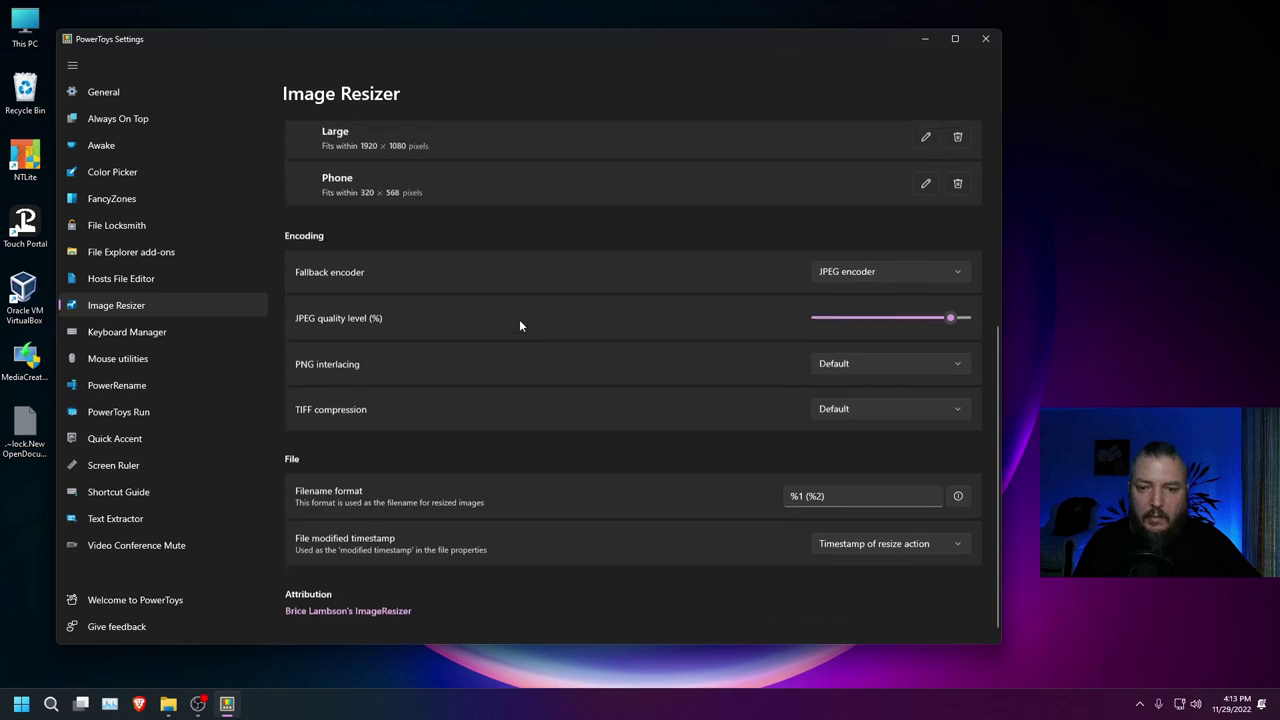
scroll(563, 445, up, 5)
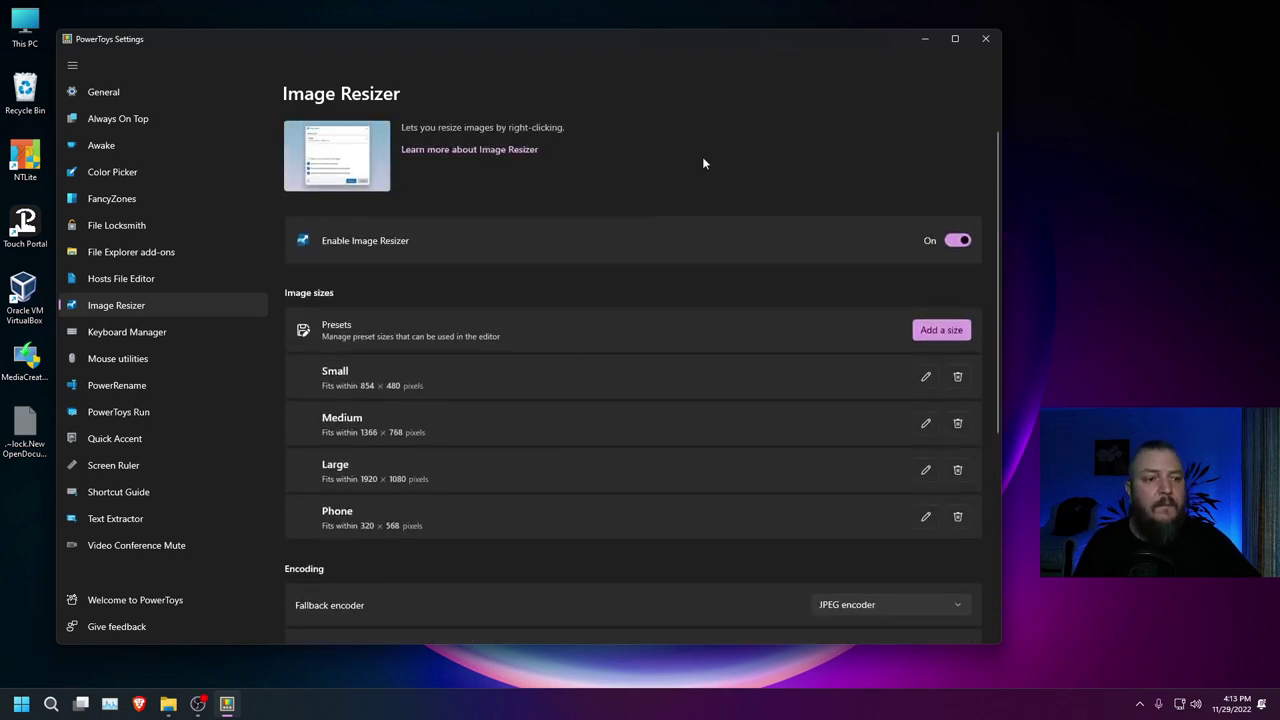
- Minimize PowerToys Settings and open the vlcsnap PNG on the desktop in Image Resizer
click(922, 40)
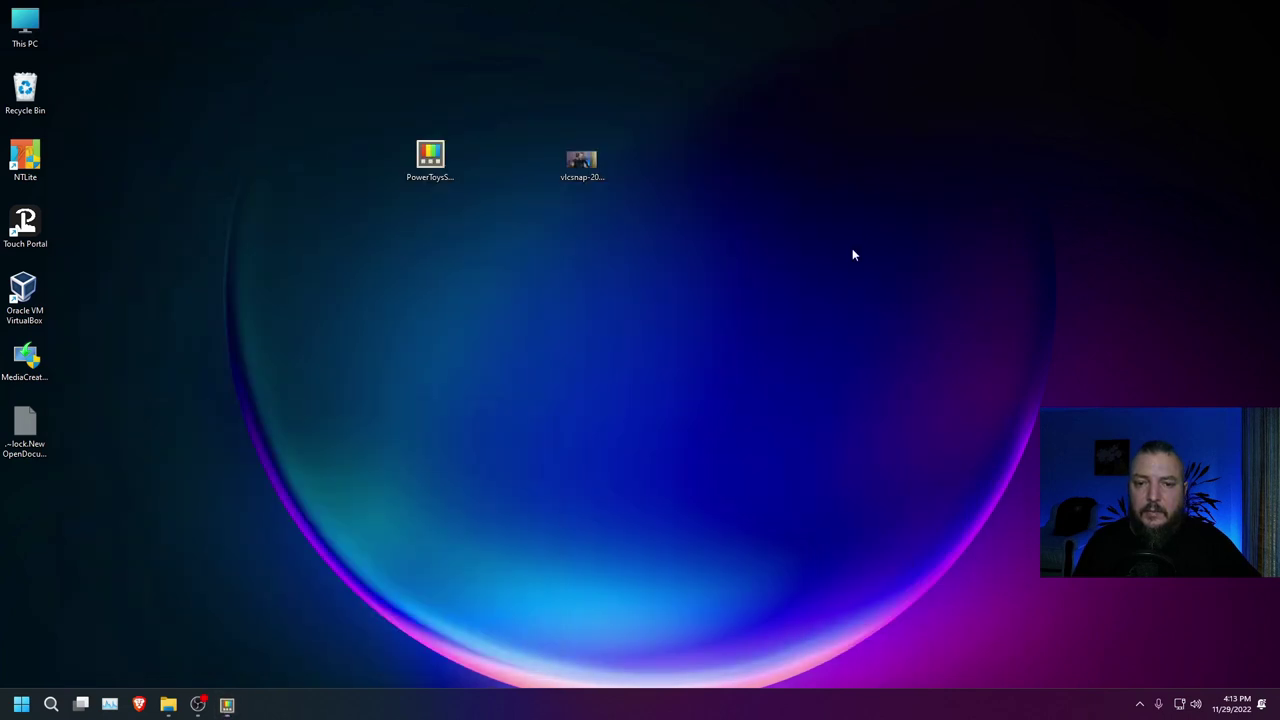
click(582, 170)
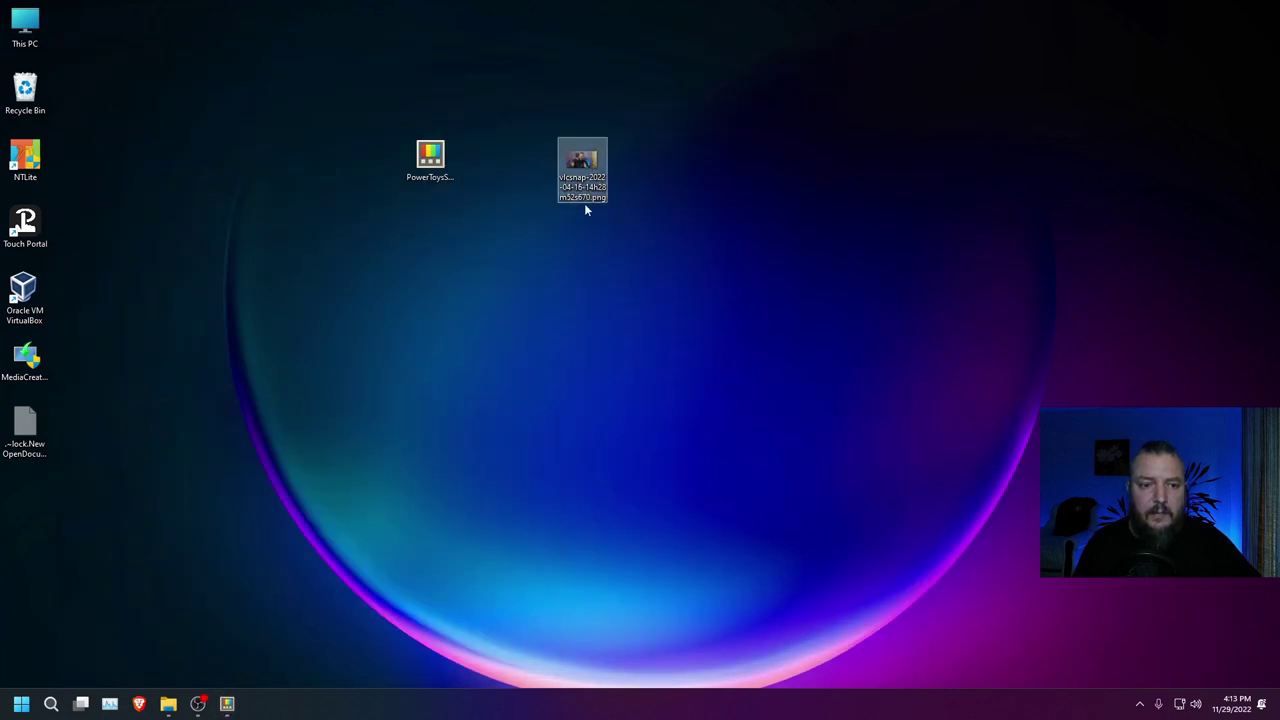
right_click(576, 166)
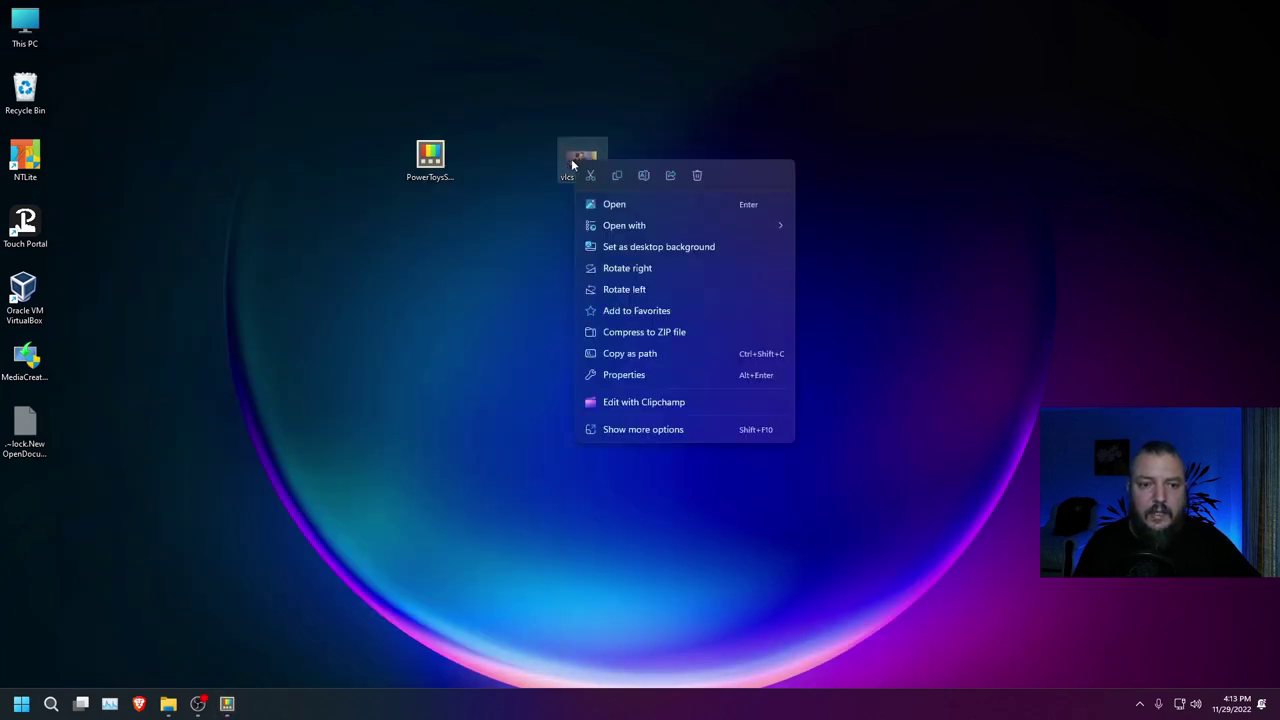
click(641, 430)
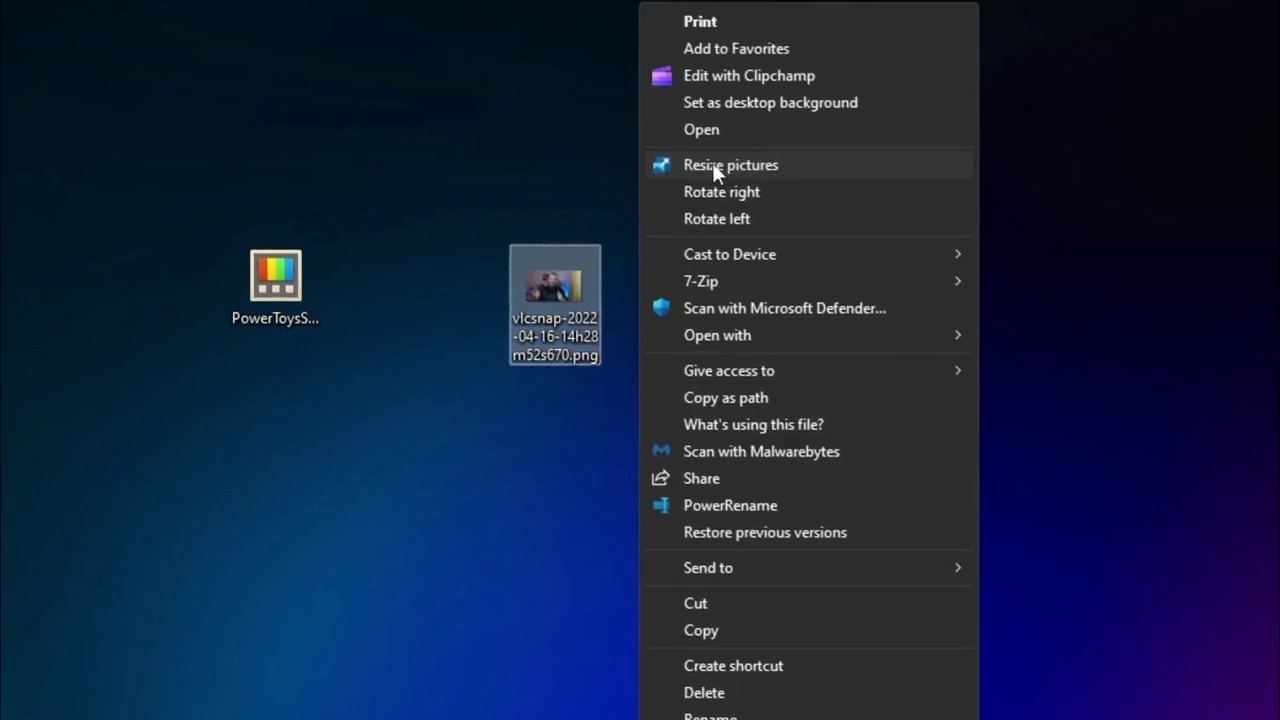
click(708, 167)
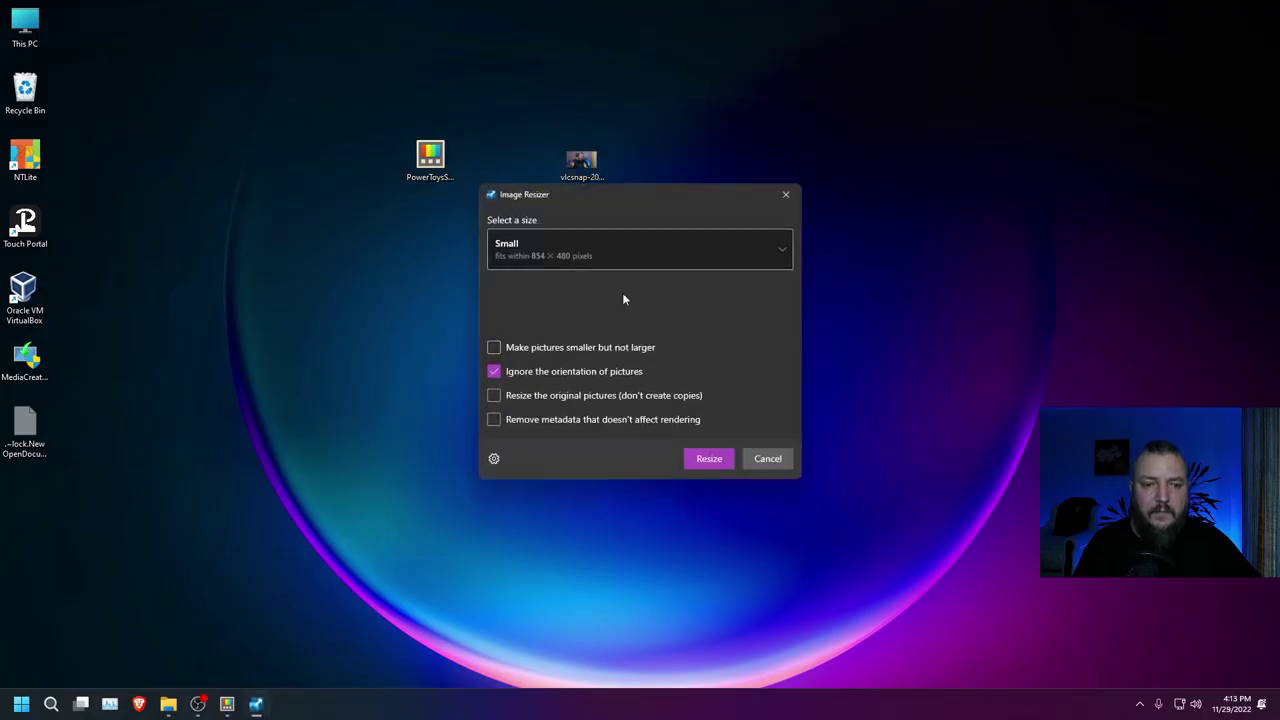
- Move the Image Resizer window higher on the desktop and look through its list of available sizes
drag(570, 196, 575, 140)
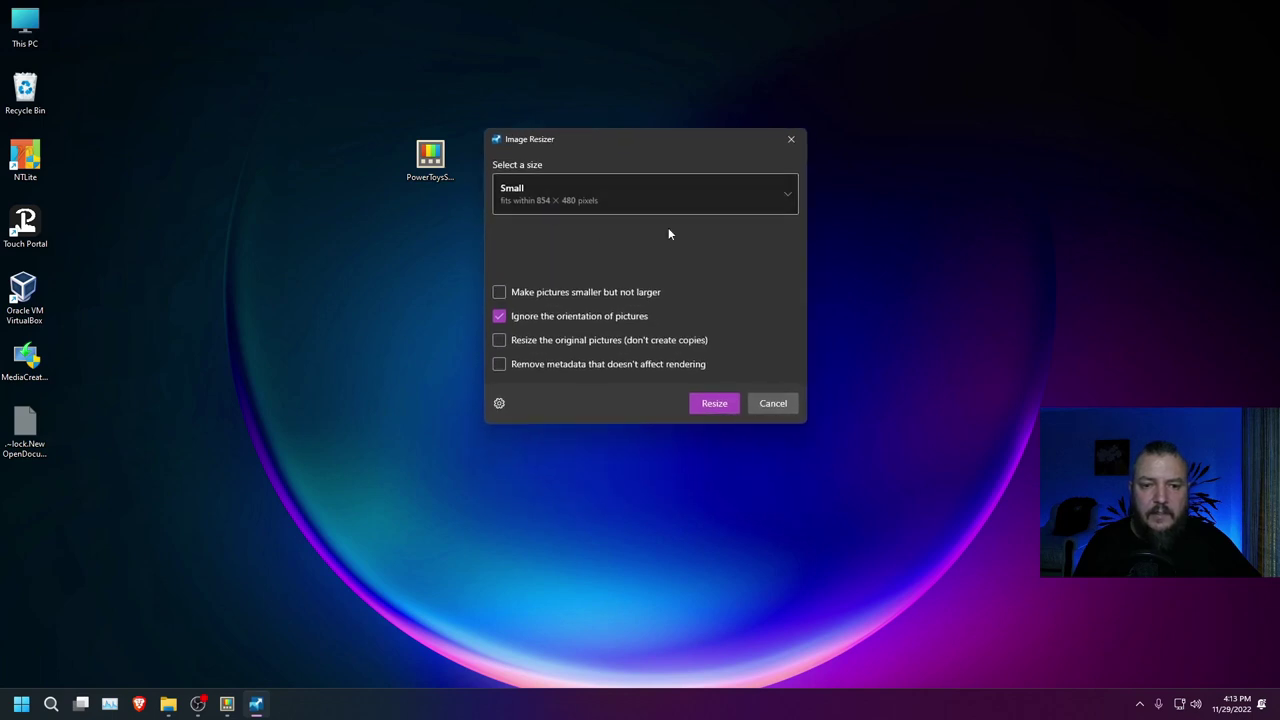
click(787, 200)
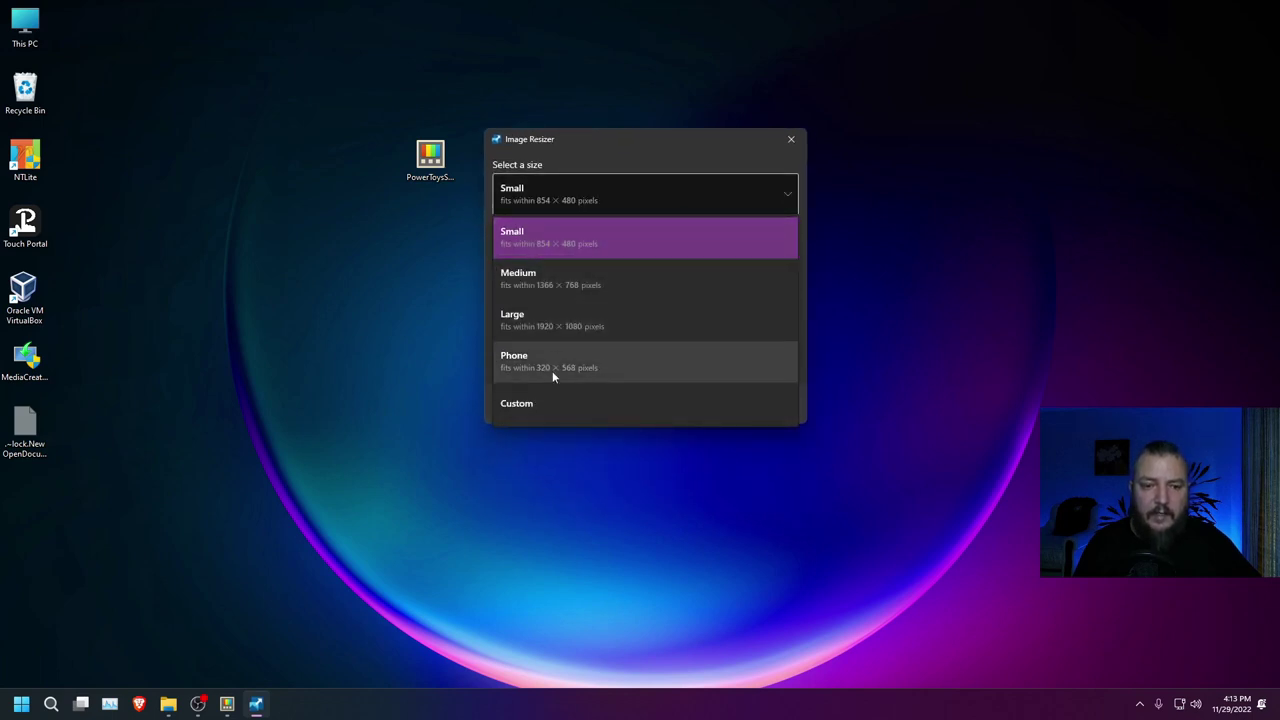
click(659, 141)
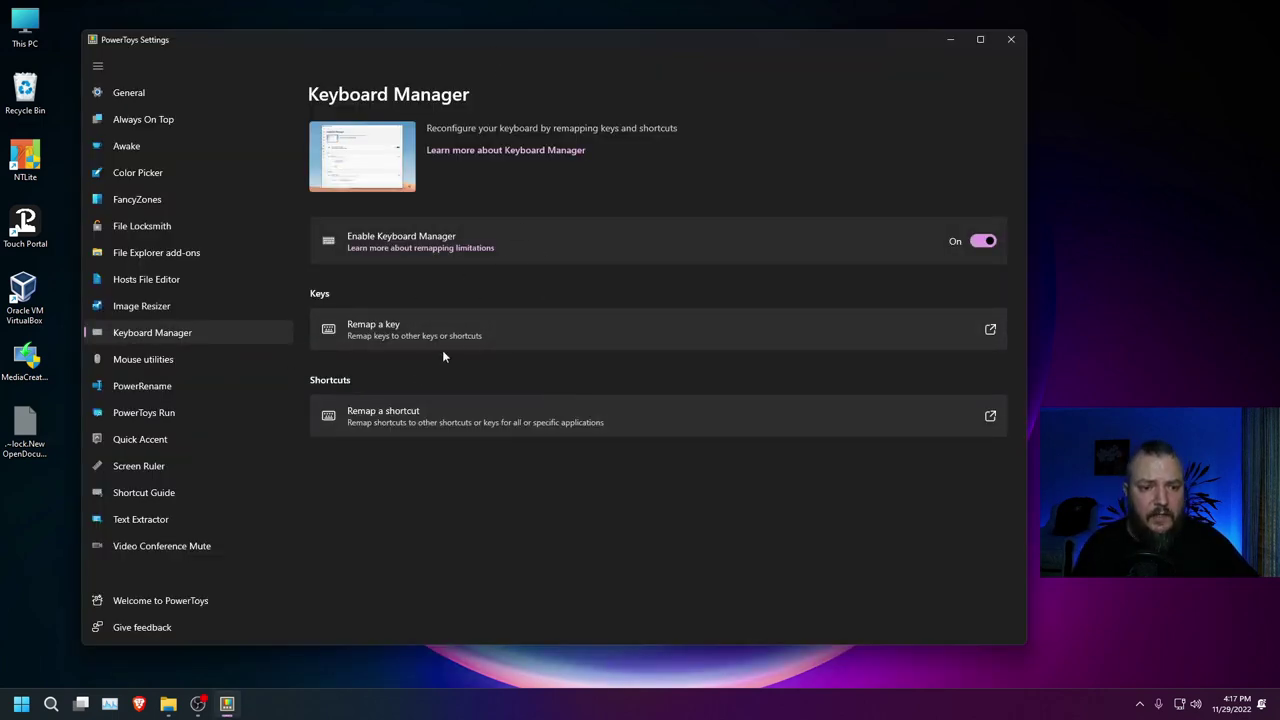
- View the Remap keys editor of Keyboard Manager and close it without adding a remapping
click(993, 337)
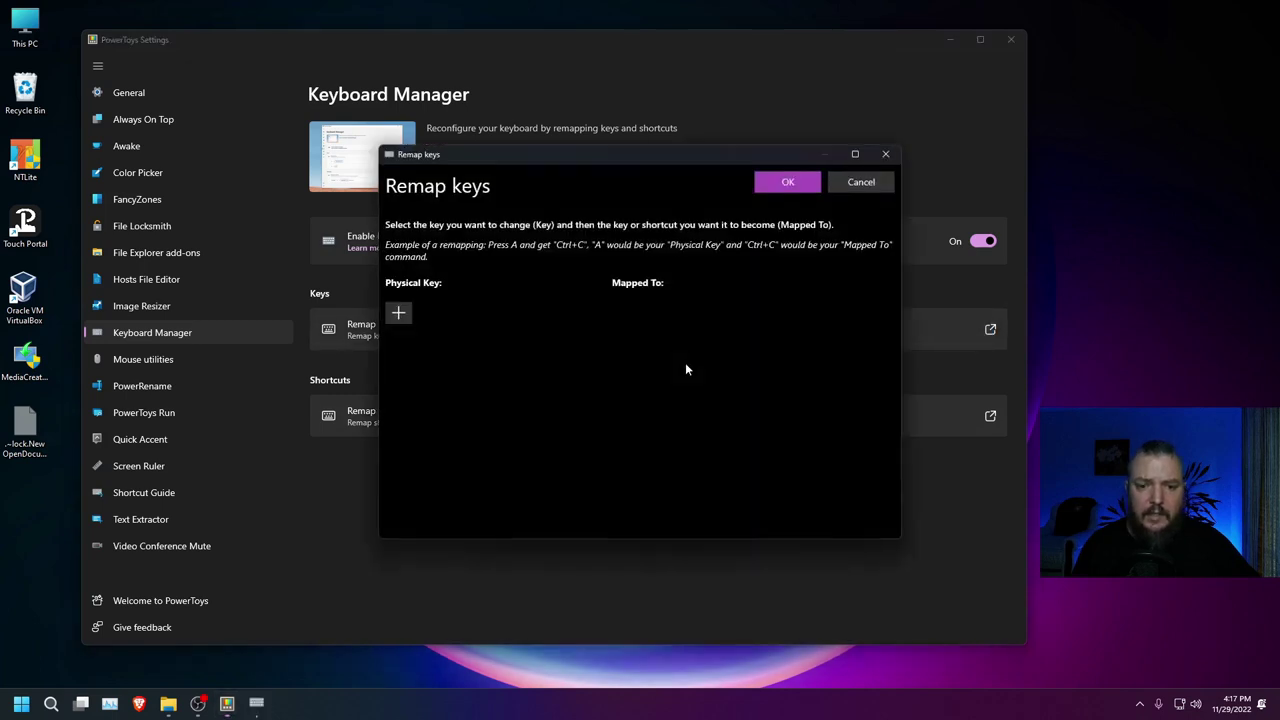
click(884, 152)
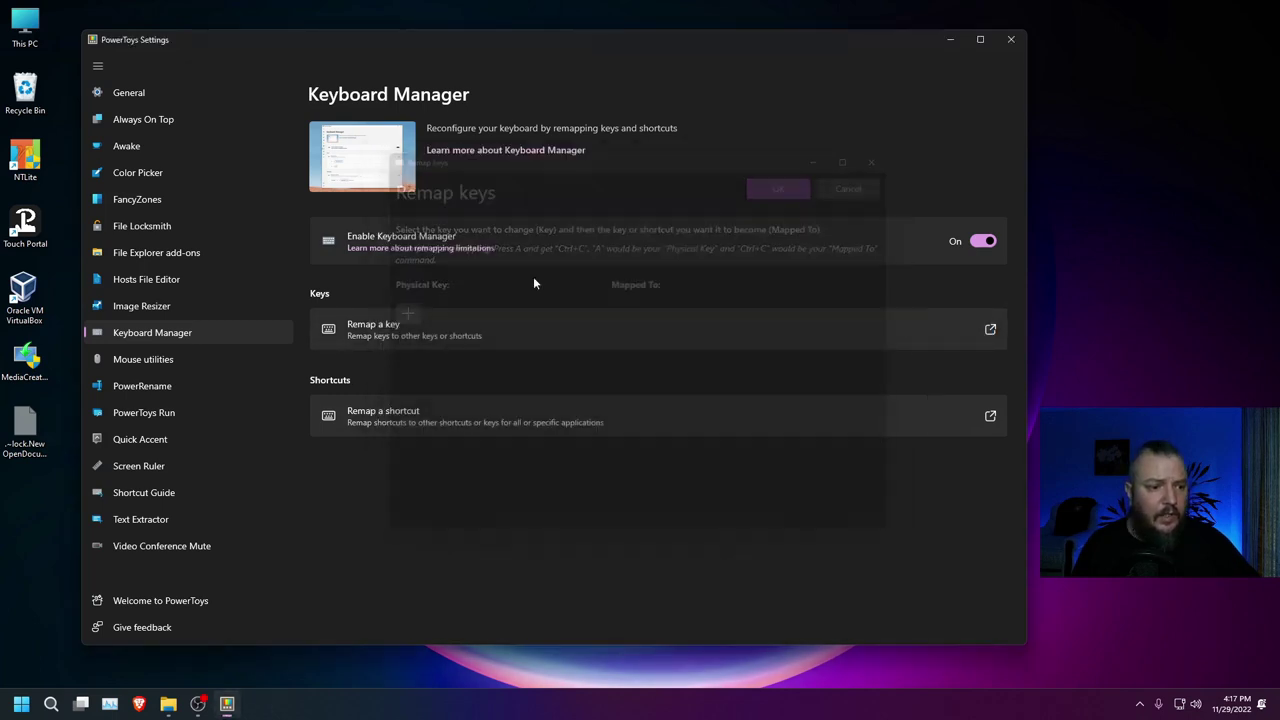
- Go to the Mouse utilities settings and demonstrate Find My Mouse by spotlighting the cursor, then dismiss the spotlight
click(144, 360)
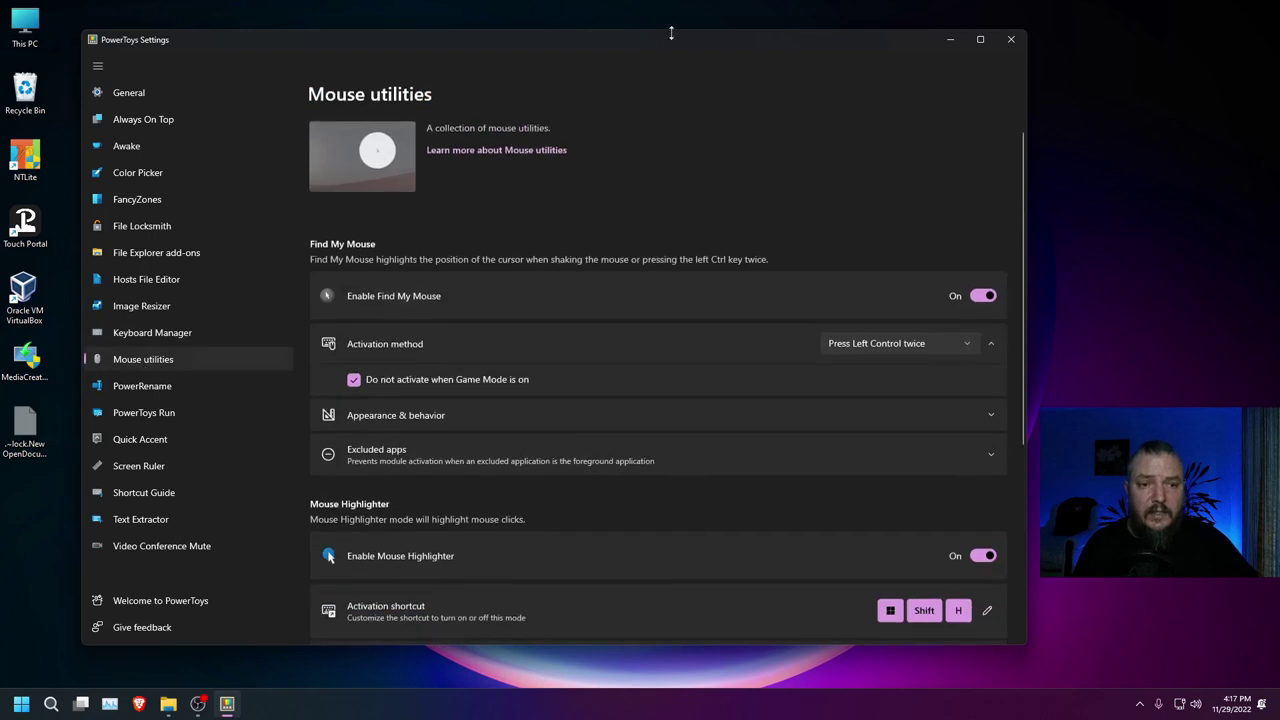
mouse_move(582, 44)
mouse_down()
mouse_move(603, 46)
mouse_move(589, 45)
mouse_up()
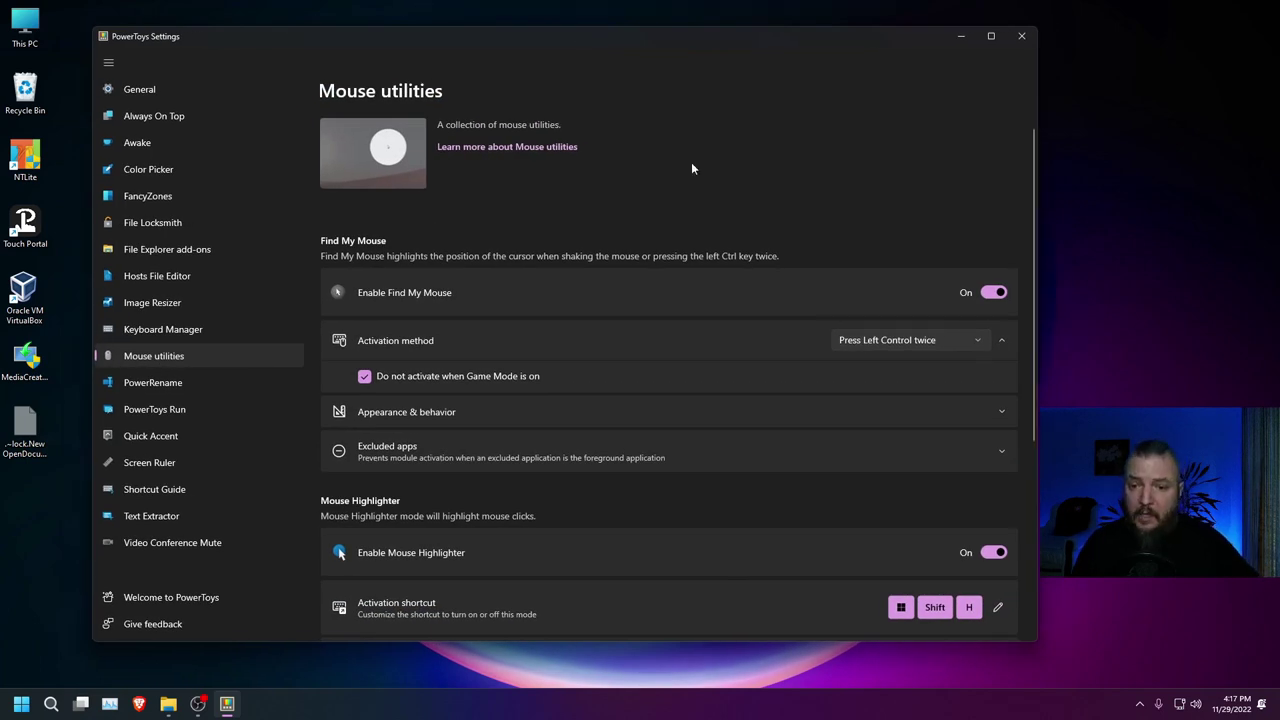
key(ctrl)
key(ctrl)
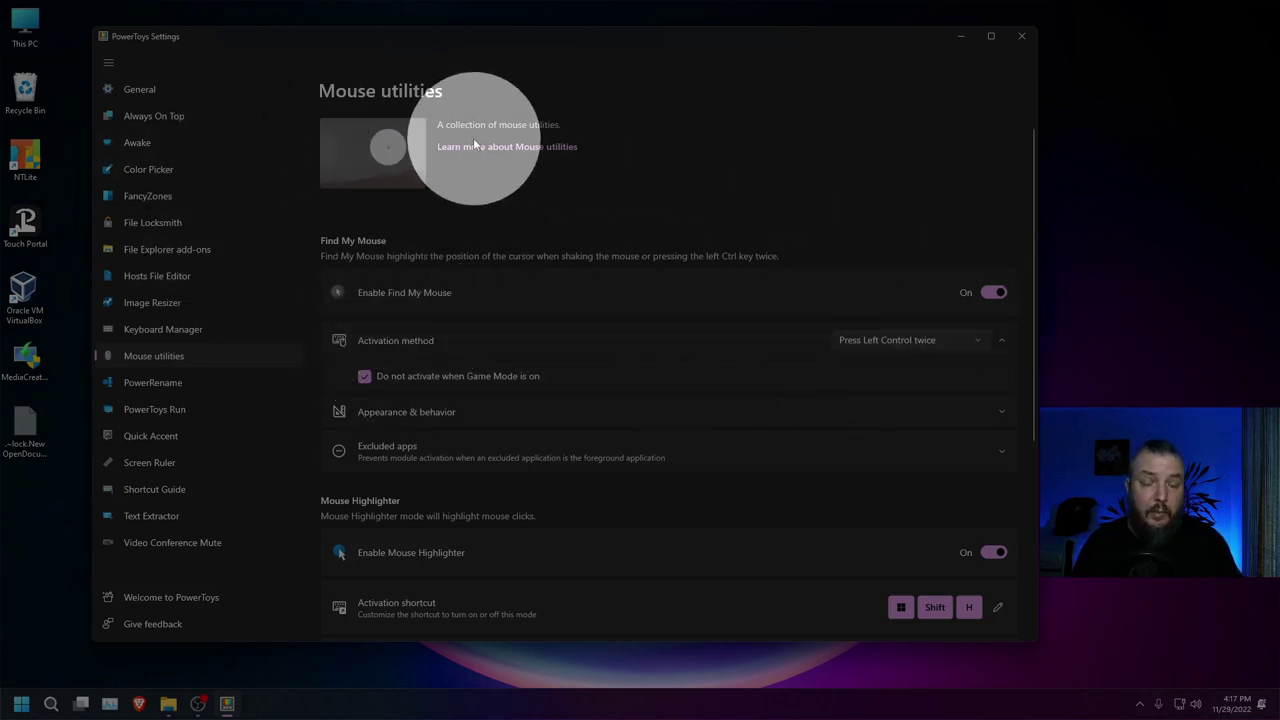
click(517, 178)
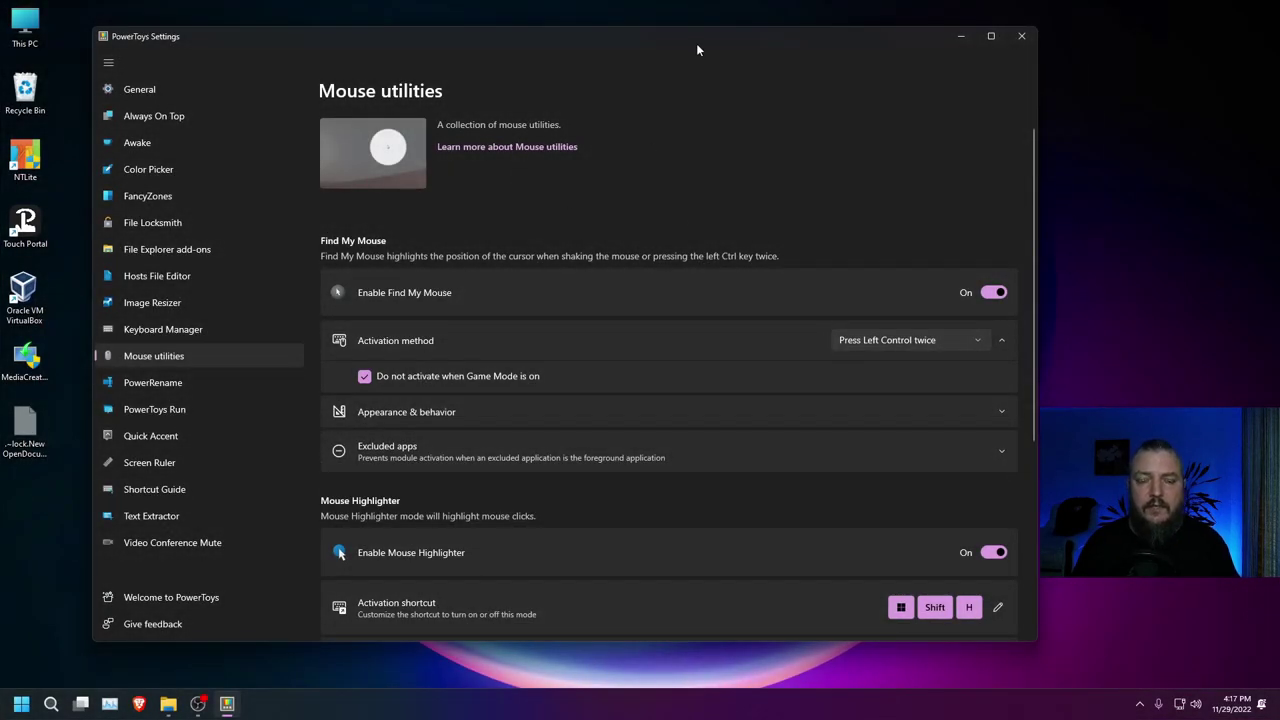
- Demonstrate Mouse Highlighter with test clicks in the settings window, visiting the Awake page and returning to Mouse utilities
drag(696, 43, 688, 46)
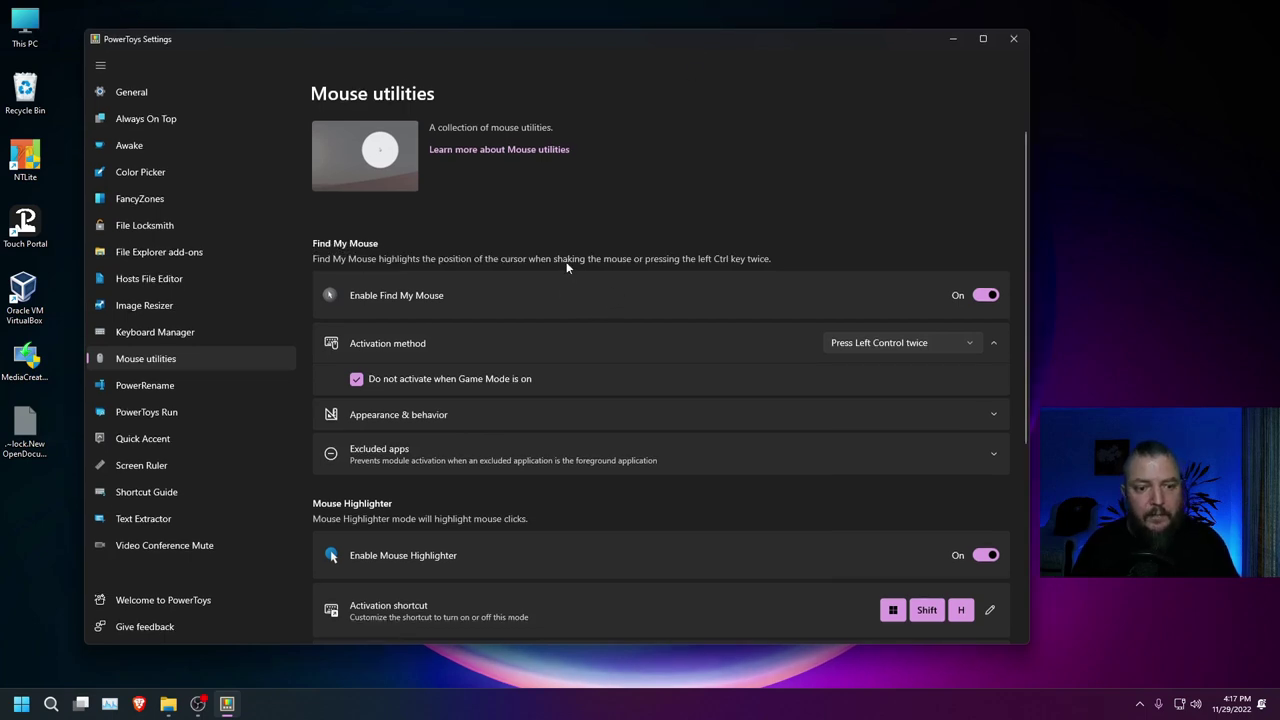
scroll(622, 476, down, 2)
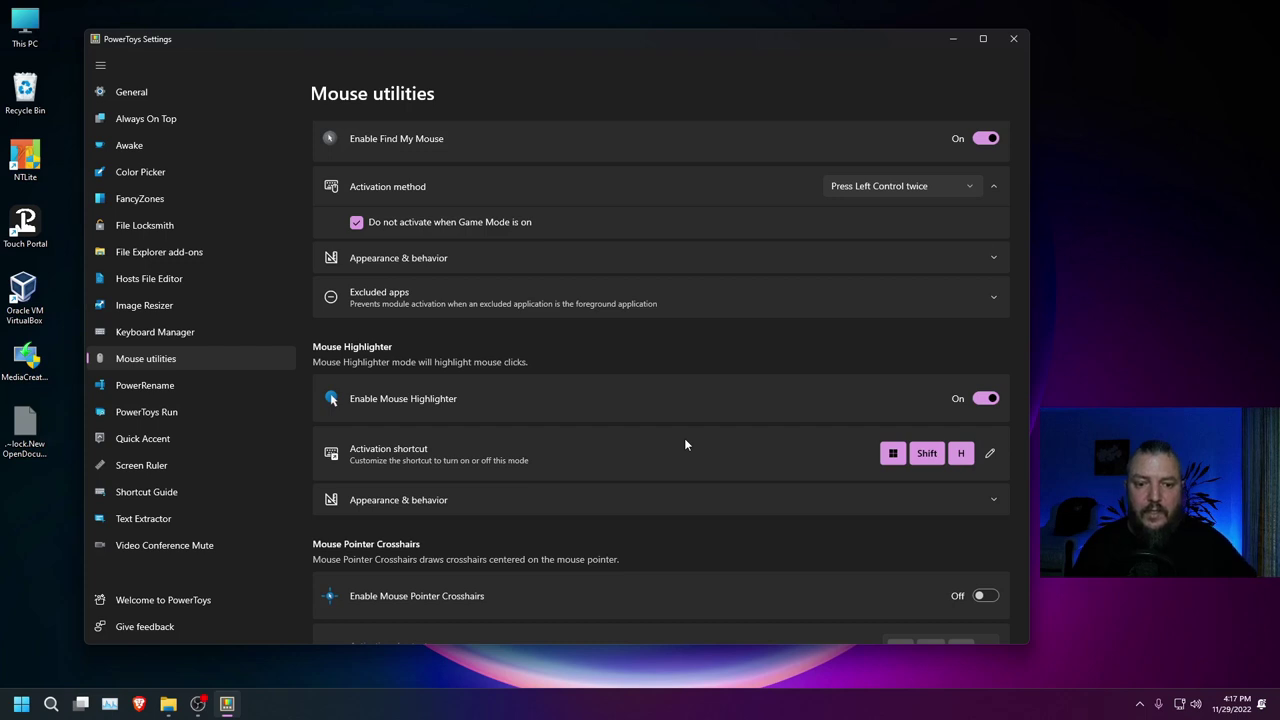
click(644, 358)
click(605, 108)
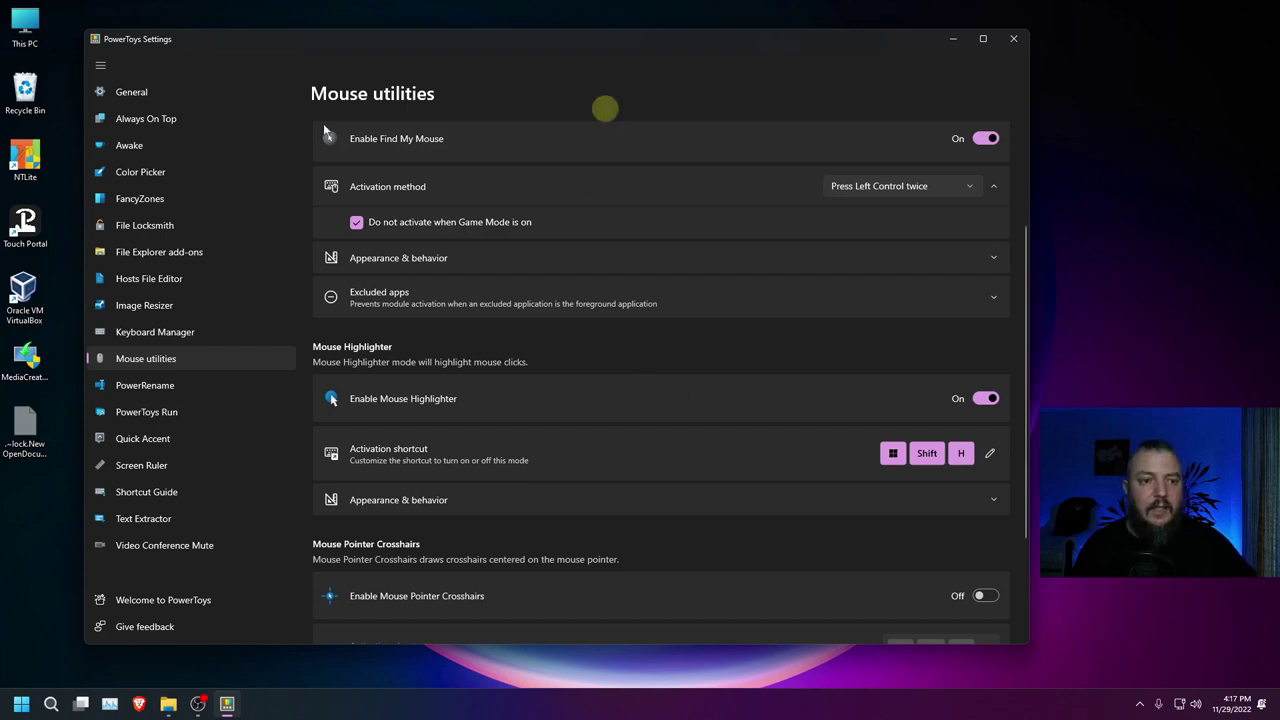
click(275, 137)
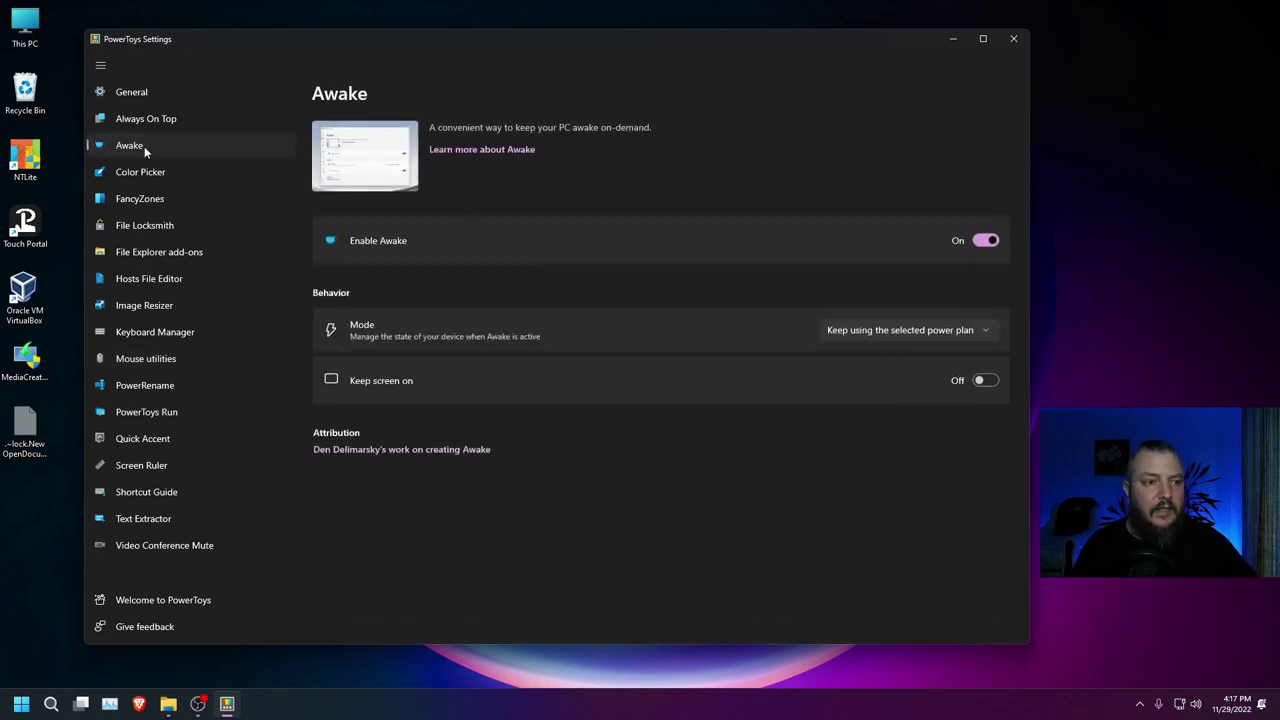
click(128, 363)
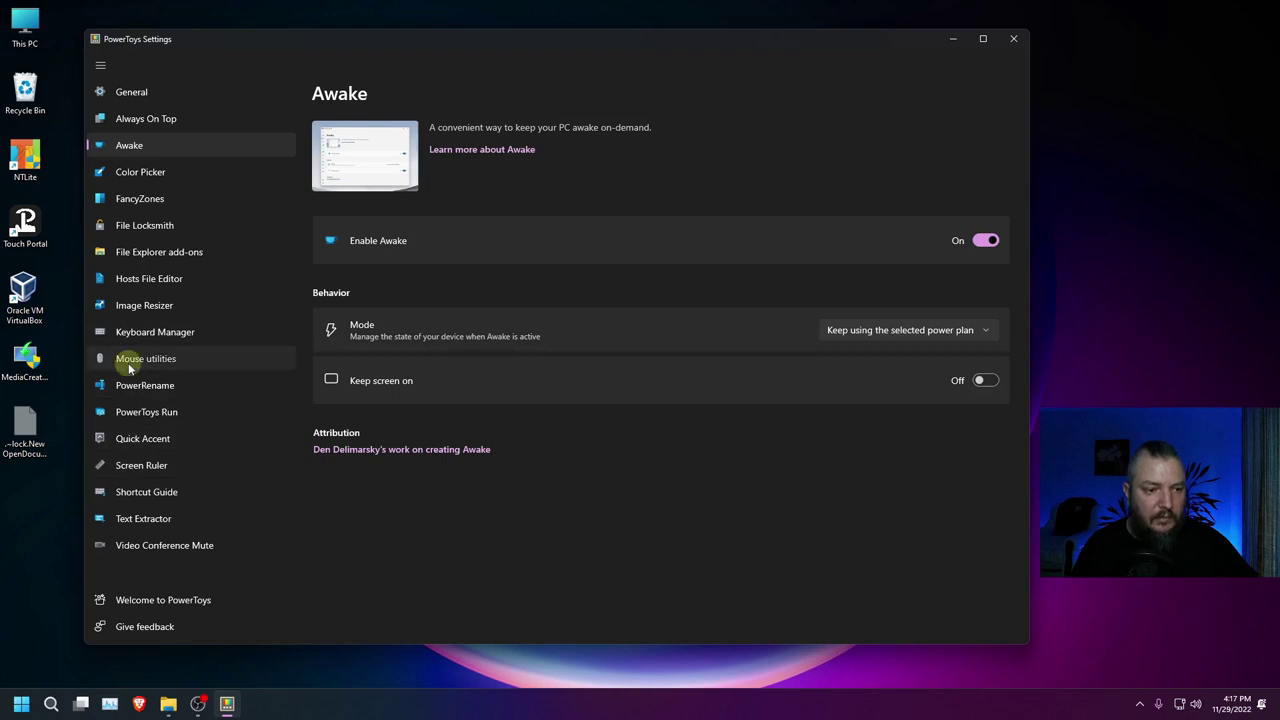
- Examine the Find My Mouse, Mouse Highlighter and Mouse Pointer Crosshairs settings, including the highlighter's appearance and behavior options
scroll(718, 438, down, 3)
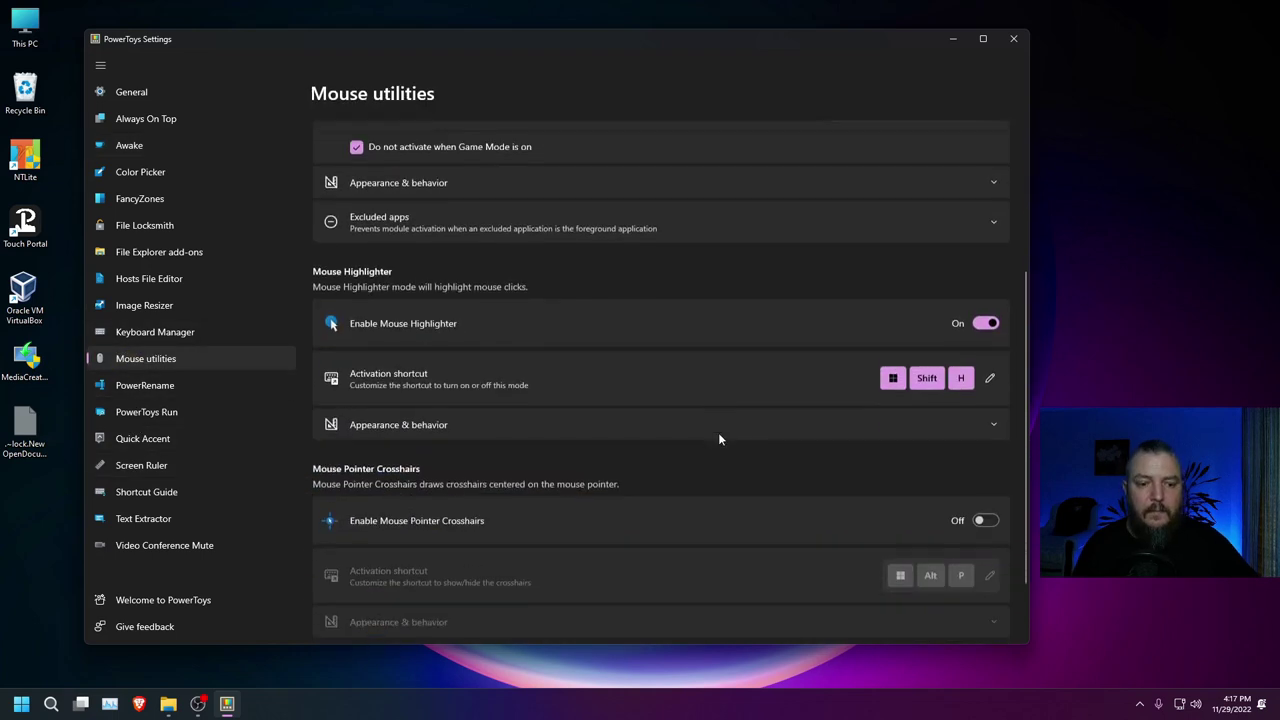
scroll(718, 438, up, 3)
click(734, 216)
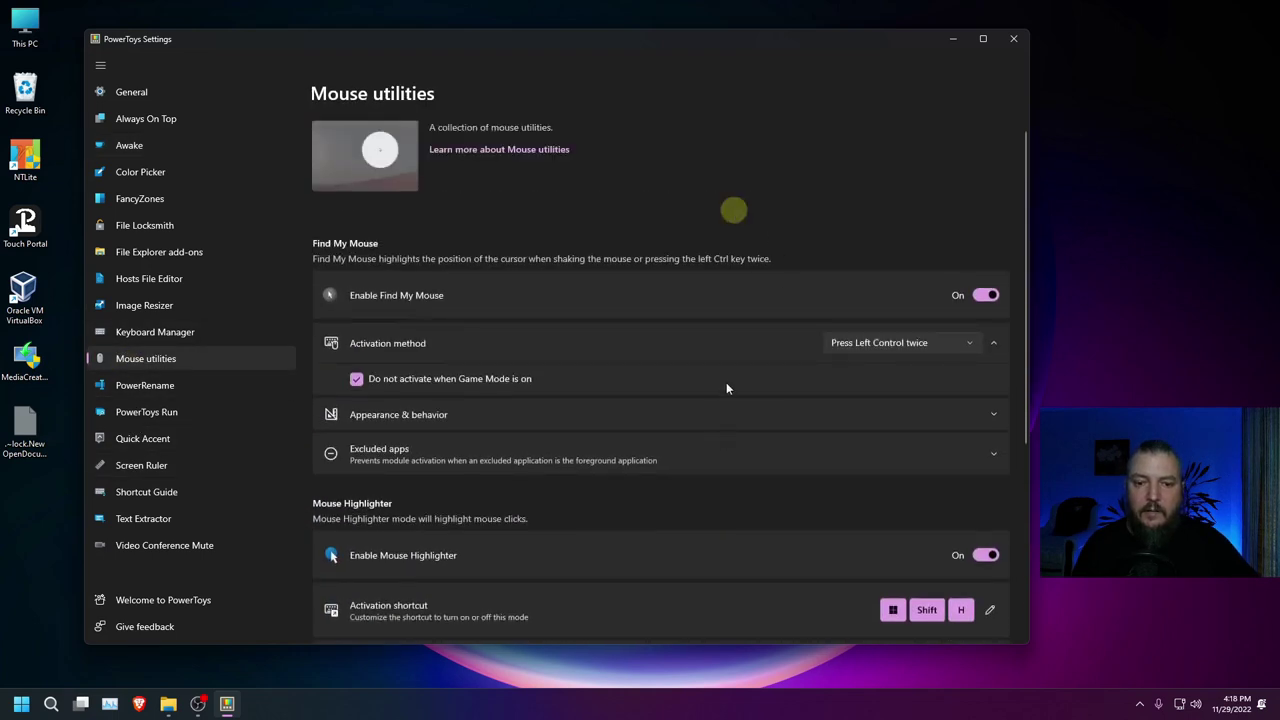
scroll(717, 388, down, 3)
scroll(678, 436, up, 3)
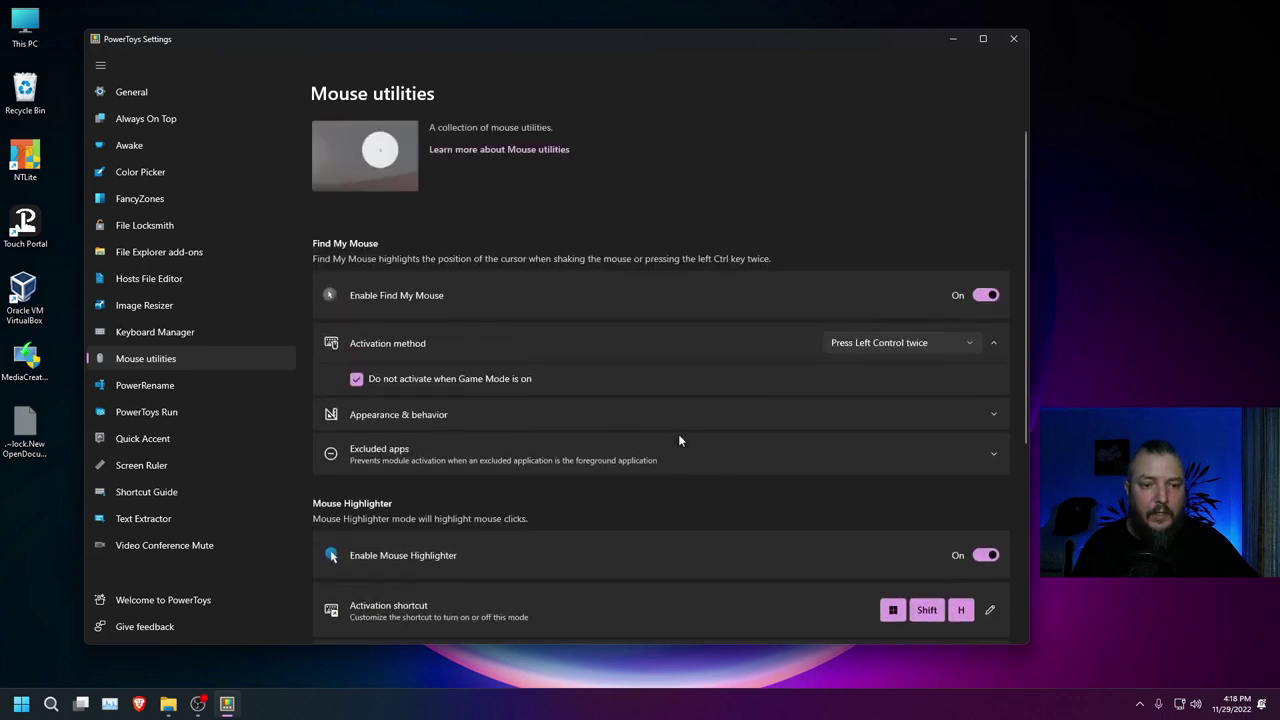
scroll(678, 436, down, 3)
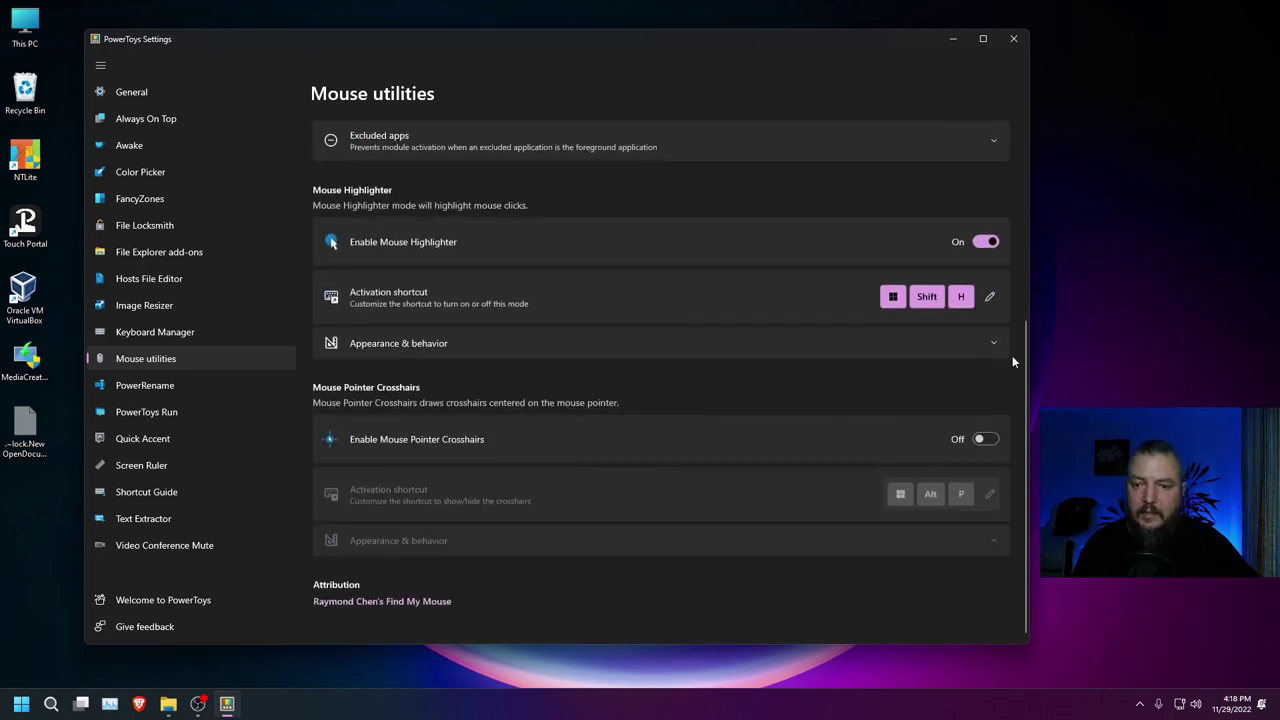
click(996, 343)
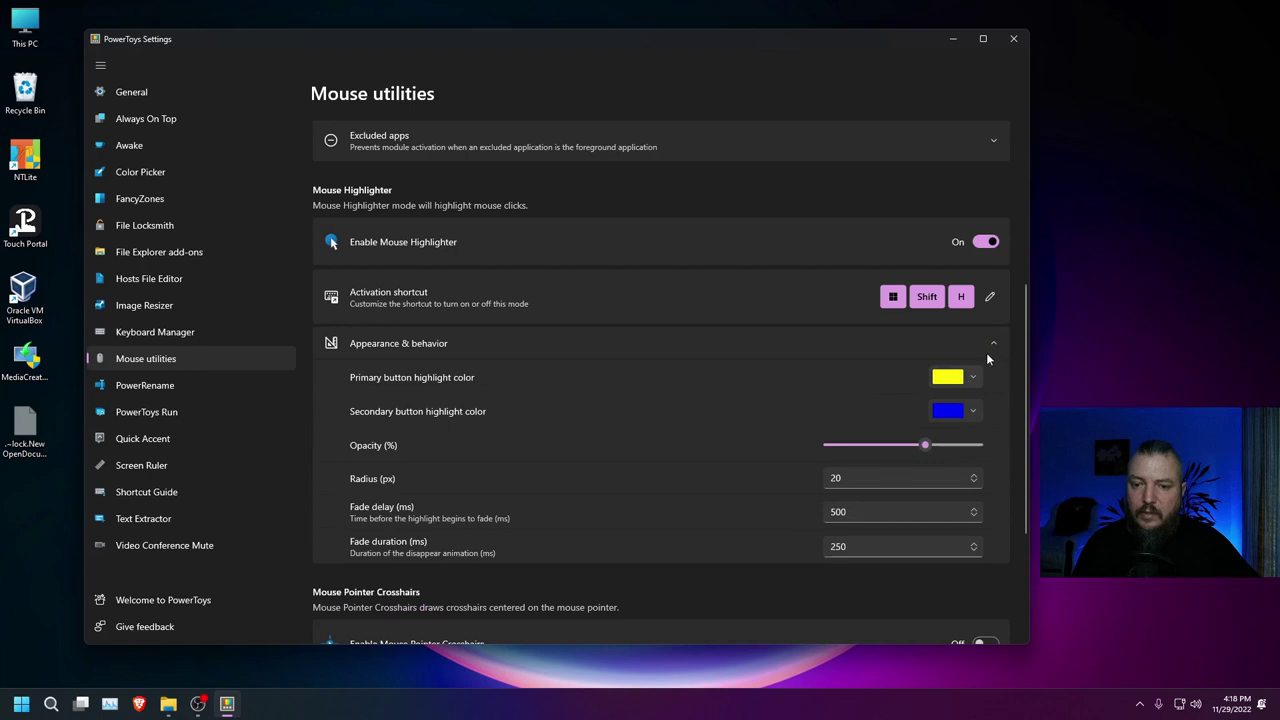
click(996, 343)
scroll(694, 369, up, 2)
scroll(694, 369, down, 1)
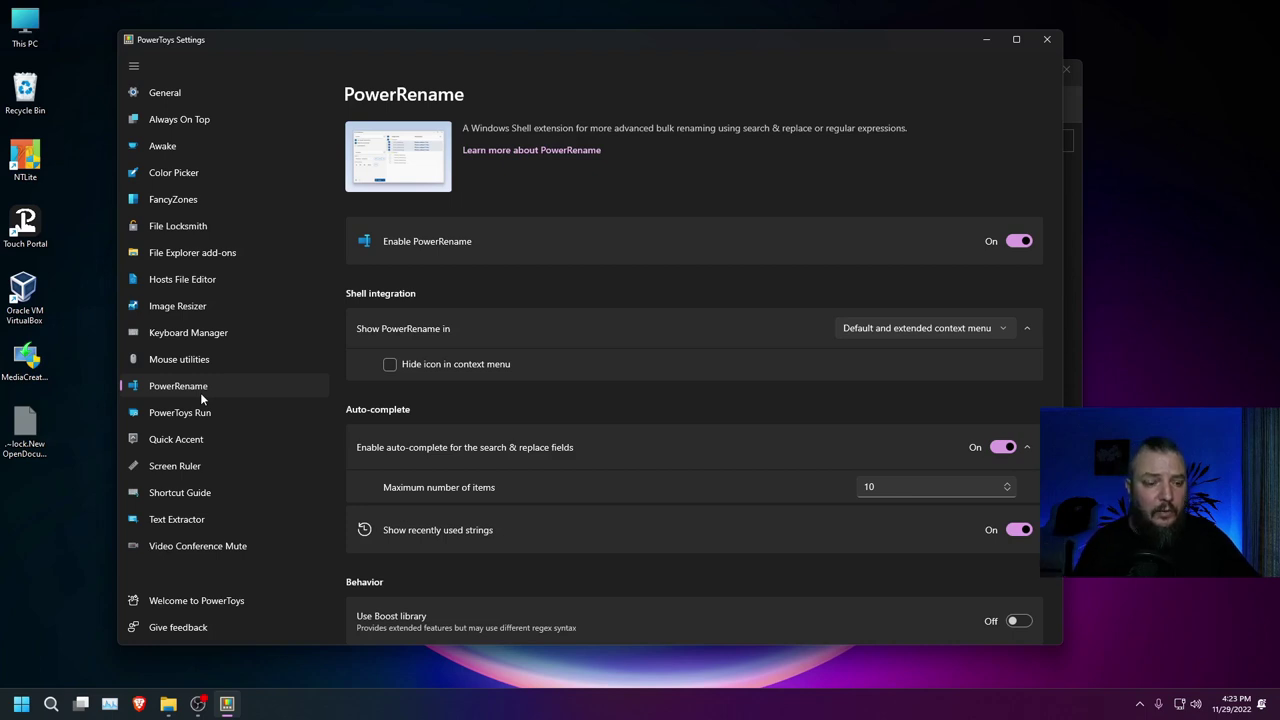
- Review the PowerRename settings for shell integration, auto-complete and the Boost library
scroll(586, 318, down, 3)
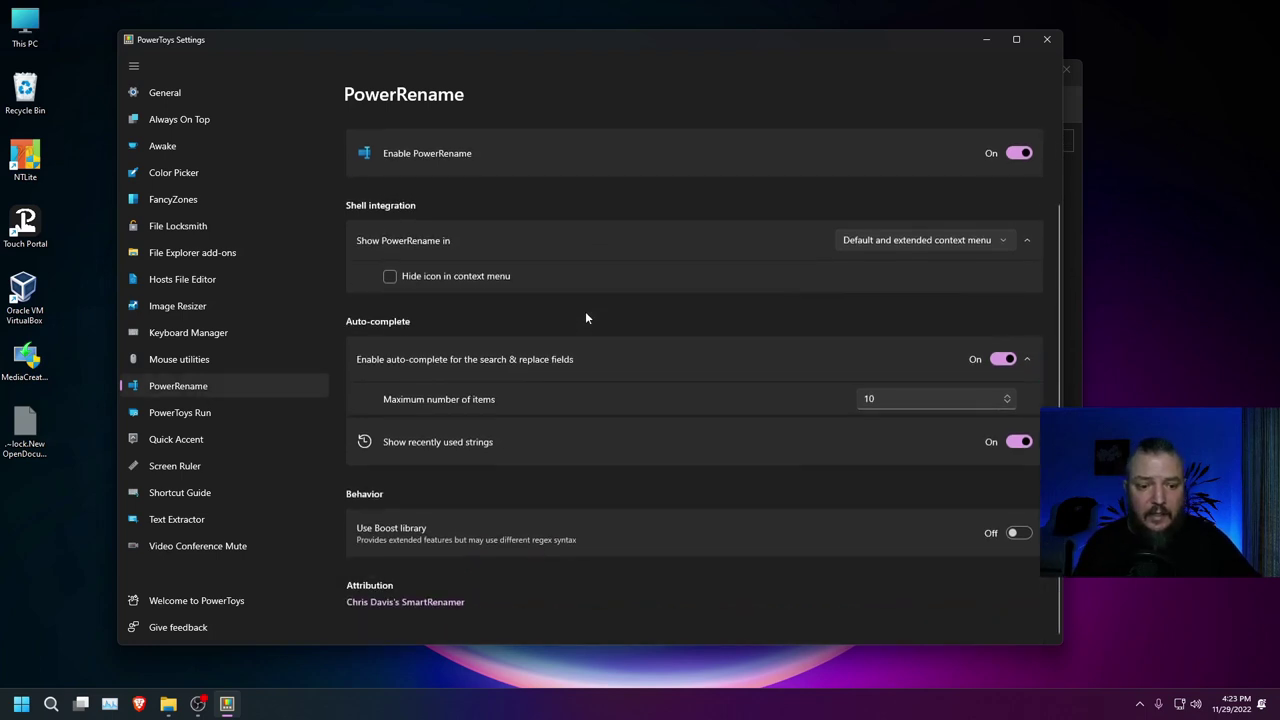
scroll(586, 318, up, 3)
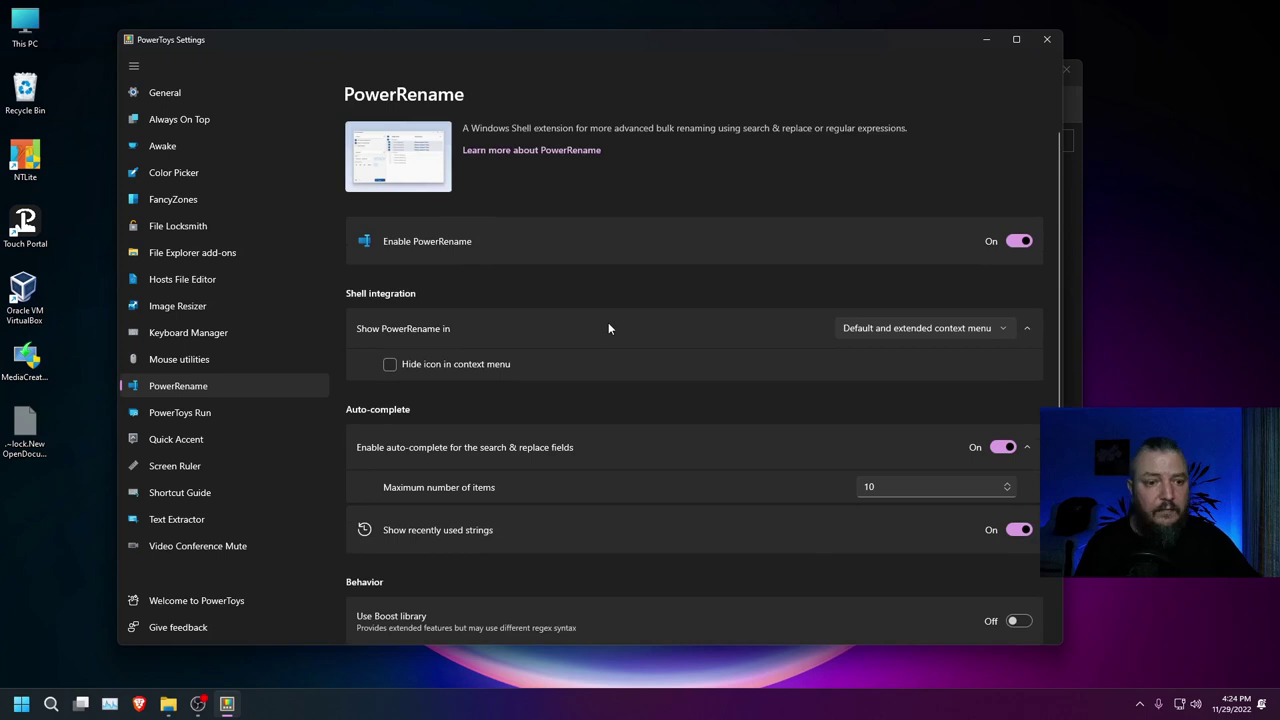
scroll(697, 444, down, 3)
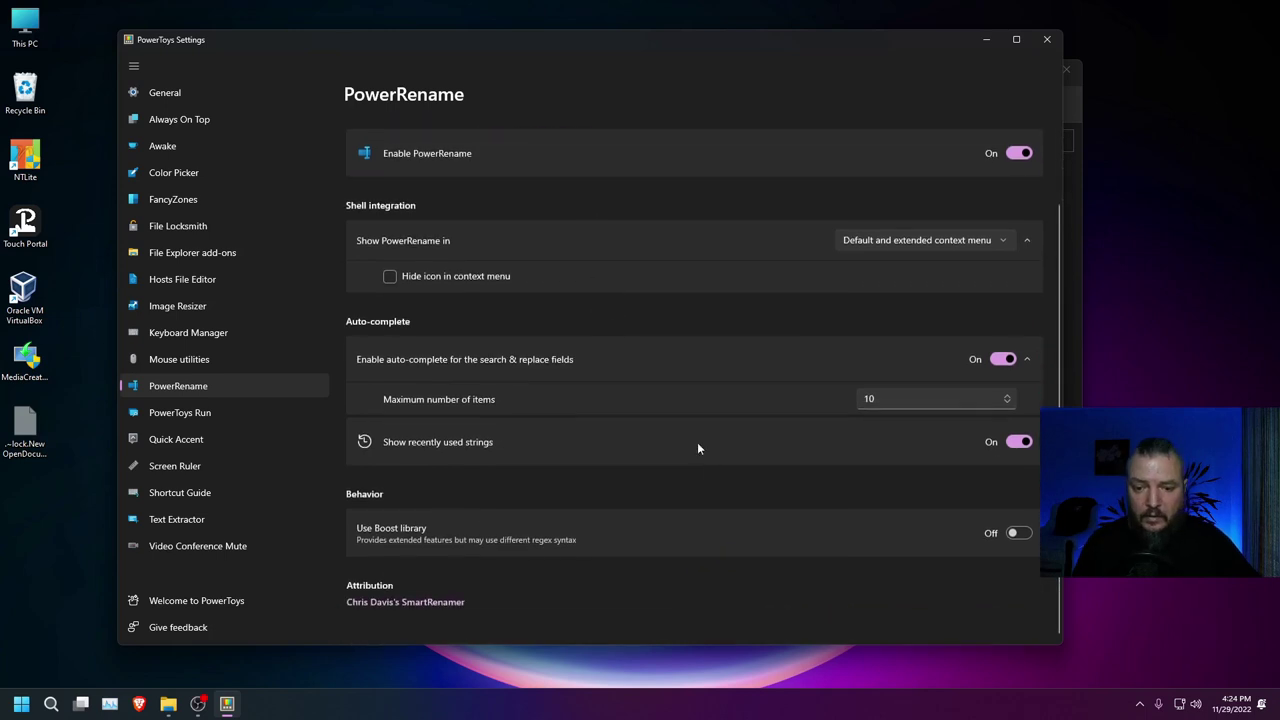
scroll(698, 444, up, 3)
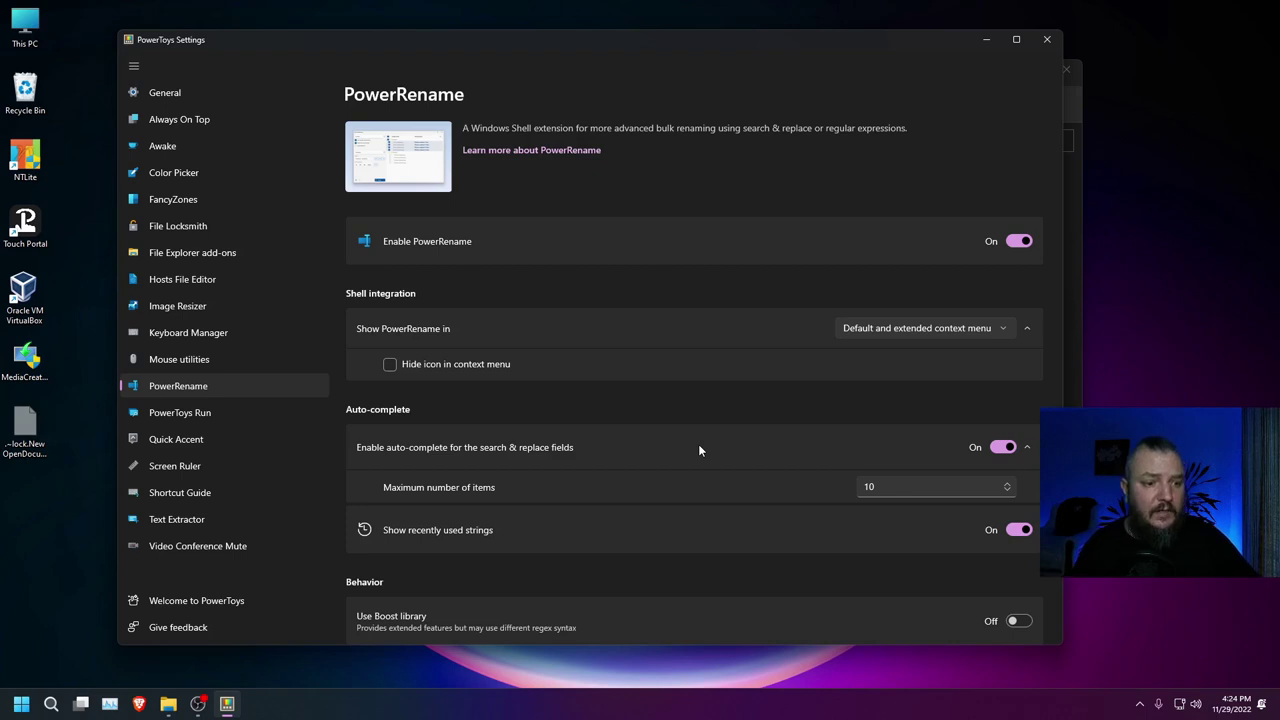
- Minimize PowerToys Settings and open all four tutoriale .odt files from New folder in PowerRename
click(986, 41)
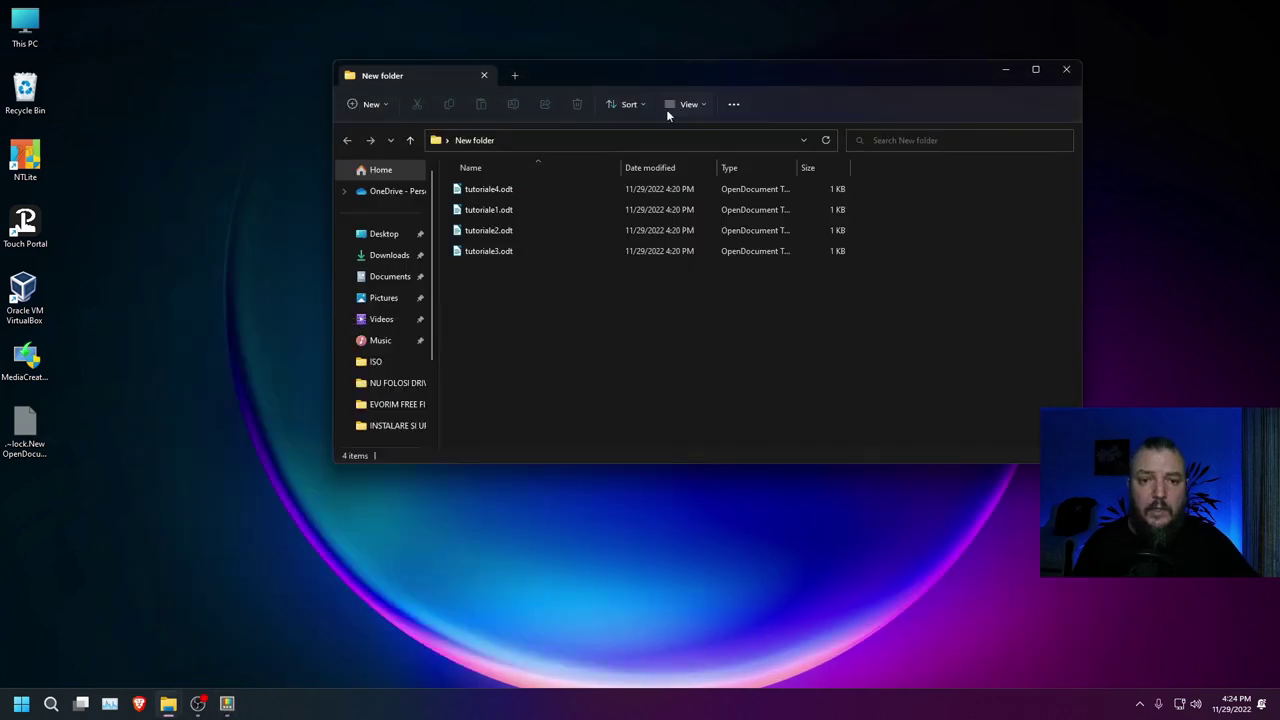
drag(707, 77, 658, 88)
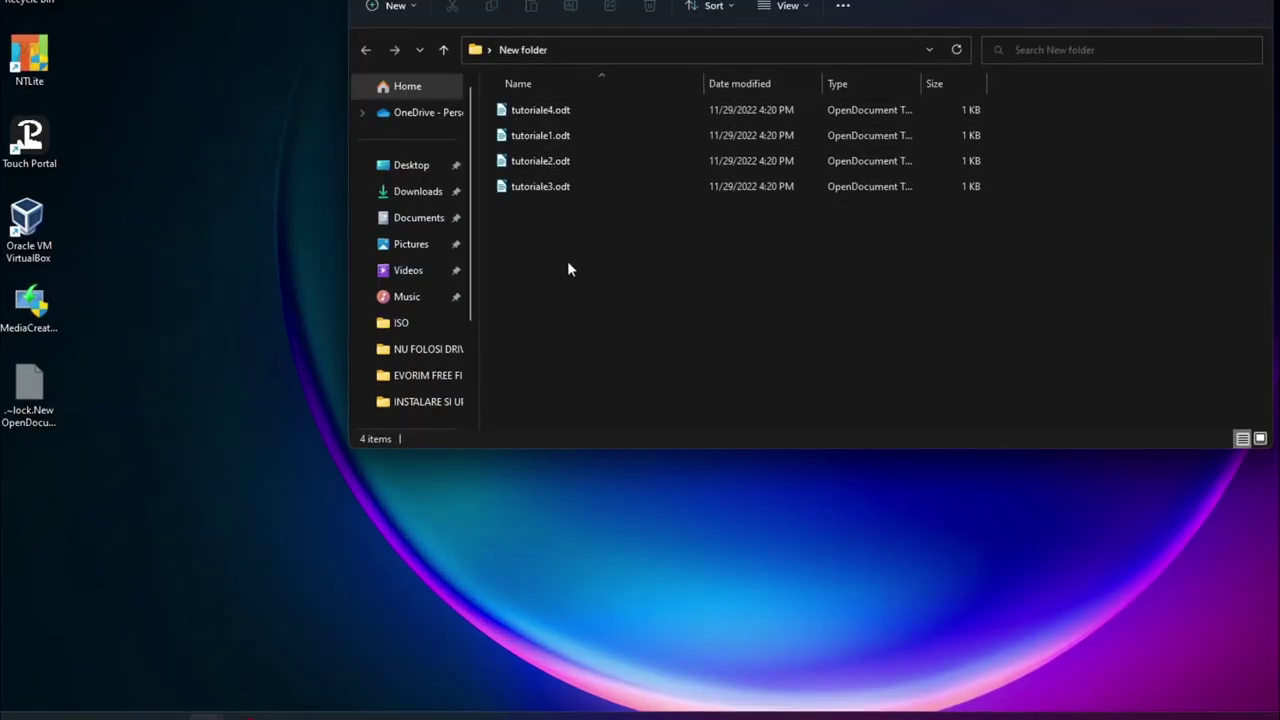
drag(540, 250, 530, 112)
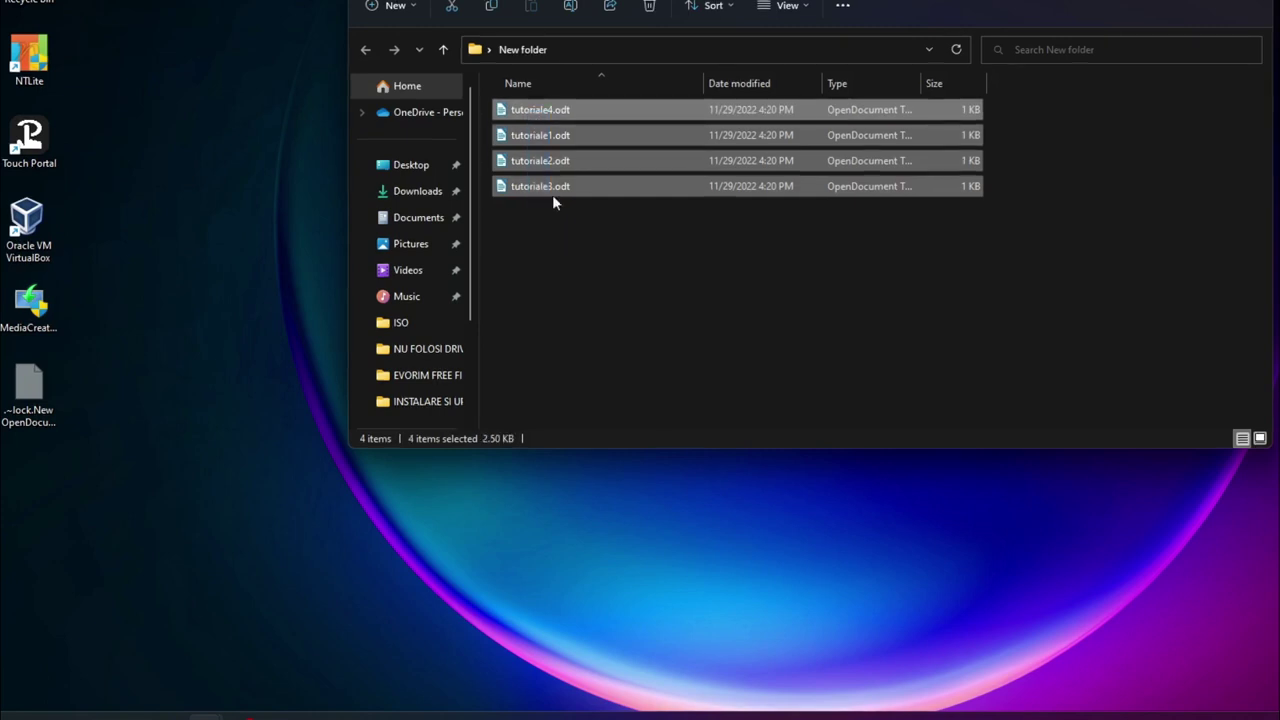
right_click(531, 132)
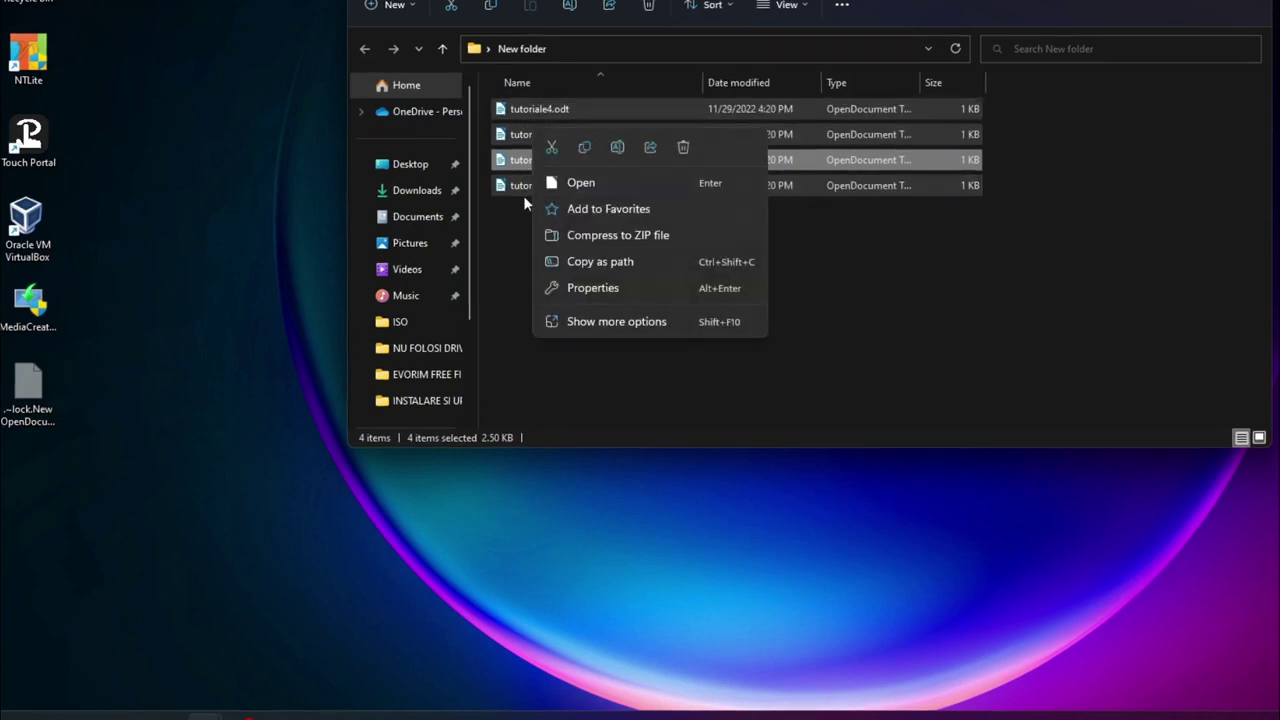
click(588, 324)
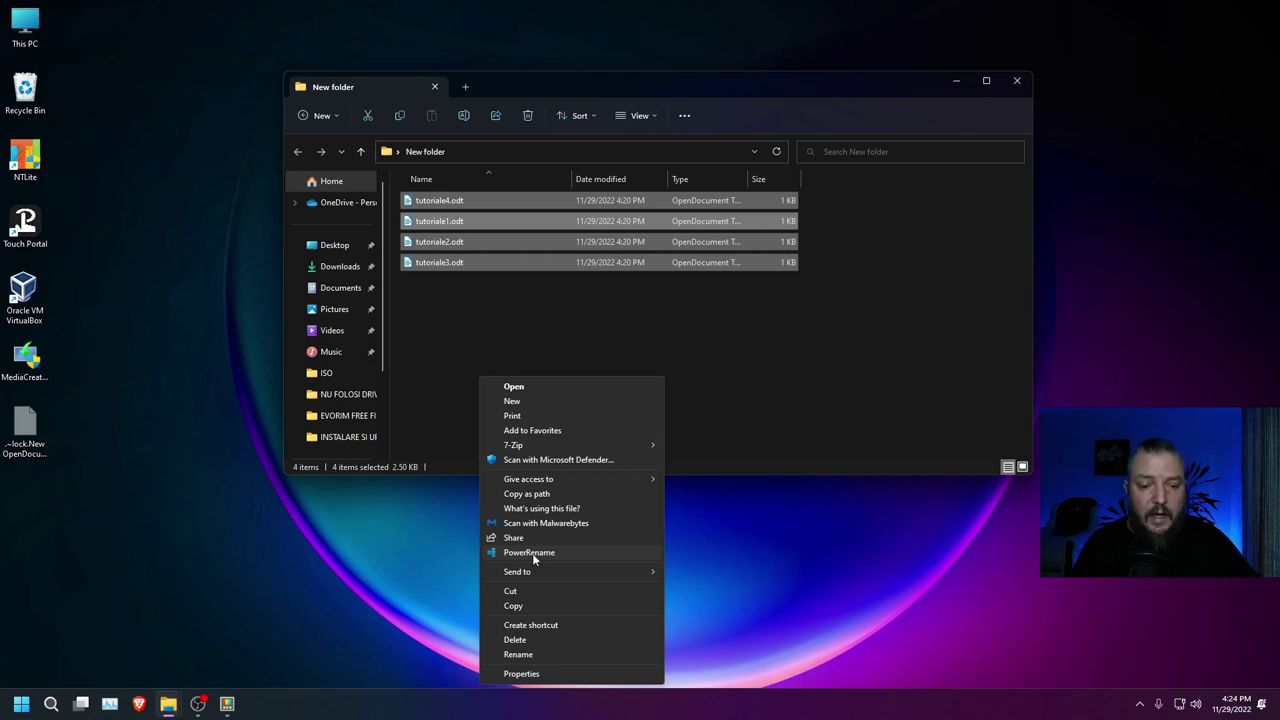
click(523, 552)
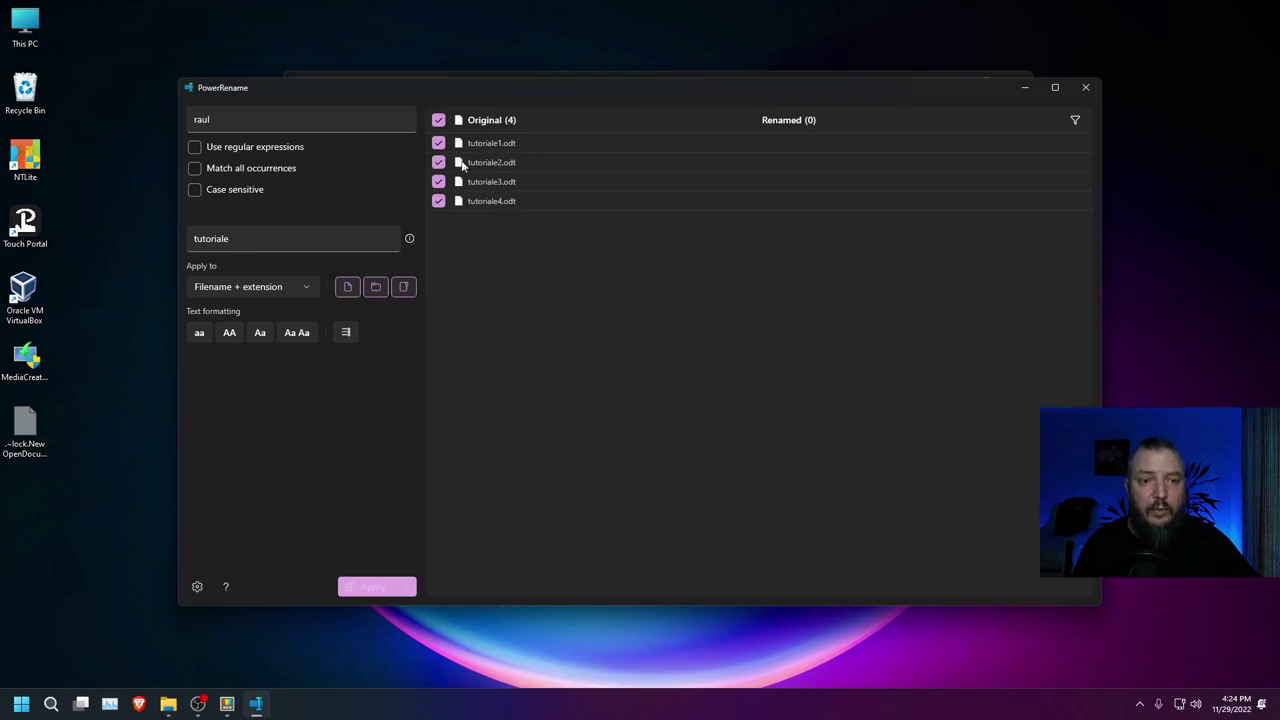
- Replace the search text in PowerRename with tutoriale
click(216, 118)
key(BackSpace)
key(BackSpace)
key(BackSpace)
key(BackSpace)
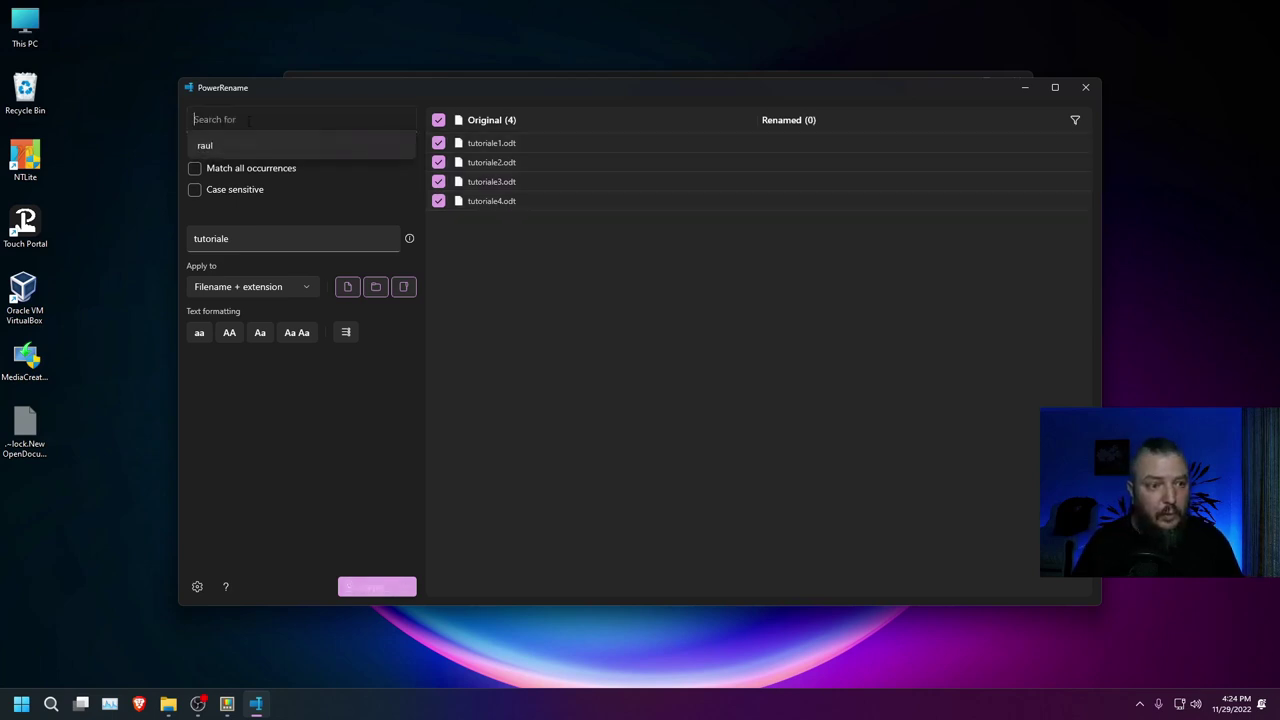
text(tut)
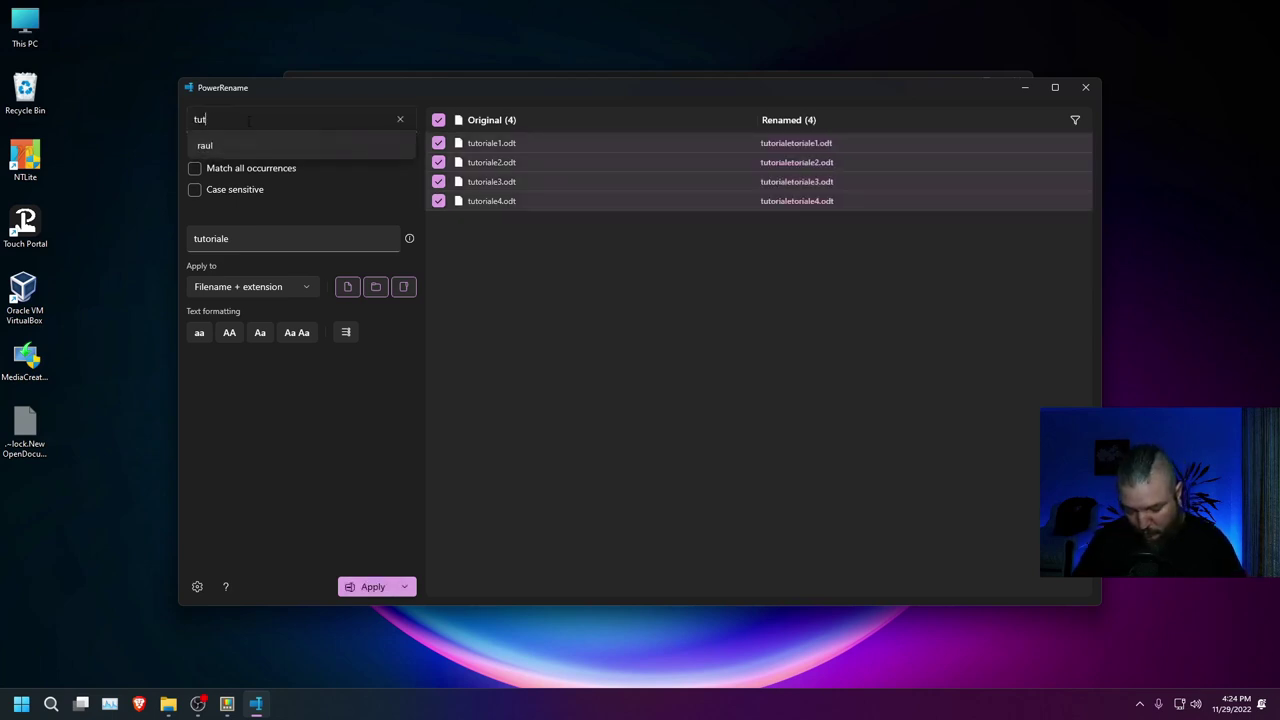
text(oriale)
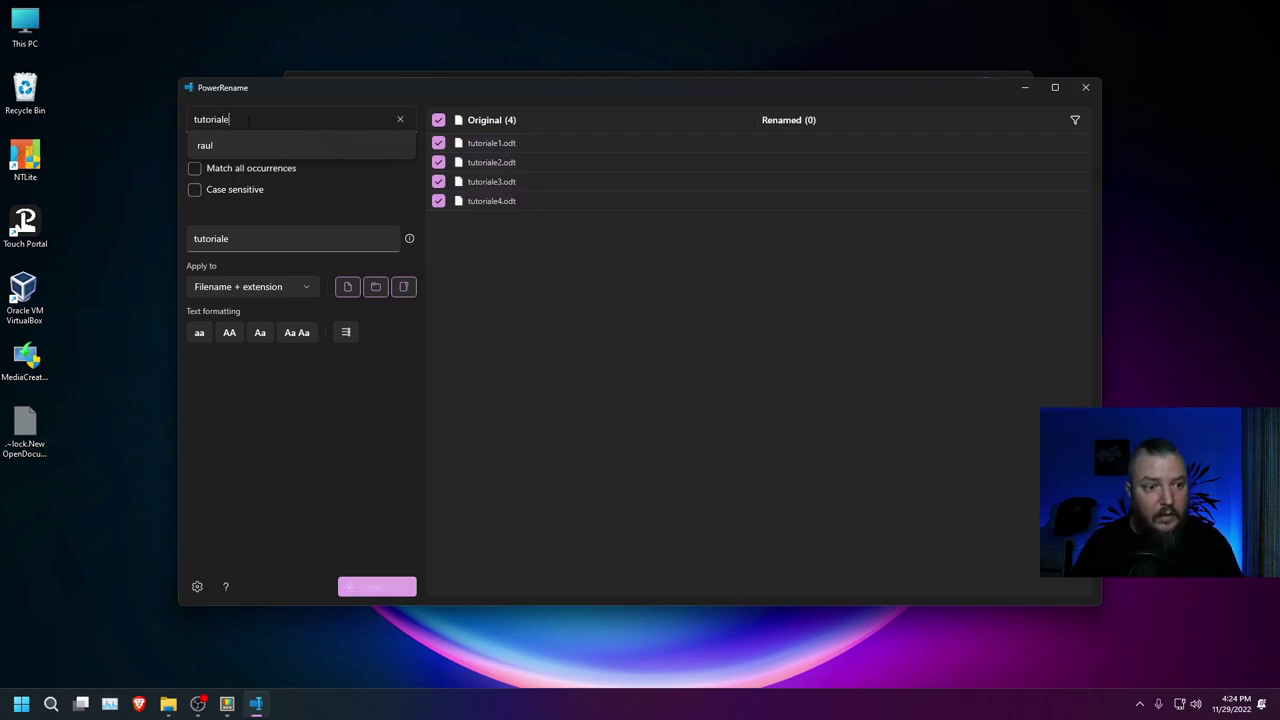
- Set the replacement text to a first name, apply the rename to all four .odt files, and close PowerRename
click(246, 239)
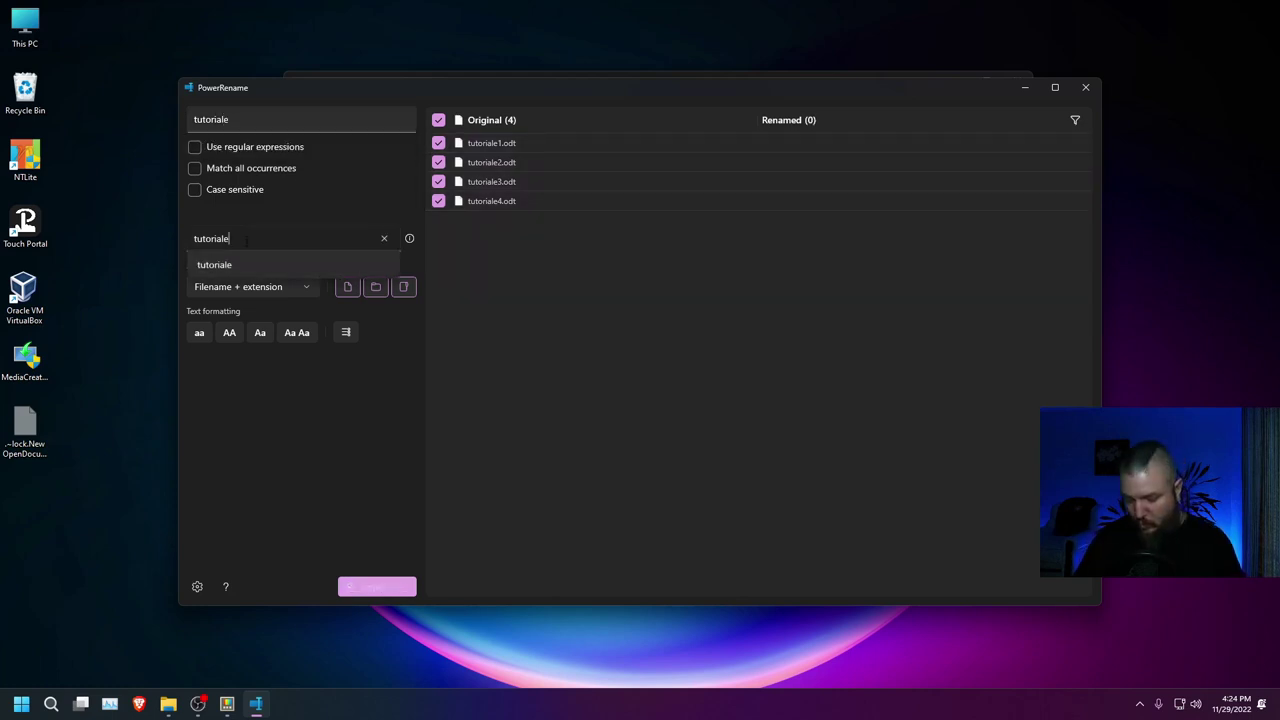
key(BackSpace)
key(BackSpace)
key(BackSpace)
key(BackSpace)
key(BackSpace)
key(BackSpace)
key(BackSpace)
key(BackSpace)
key(BackSpace)
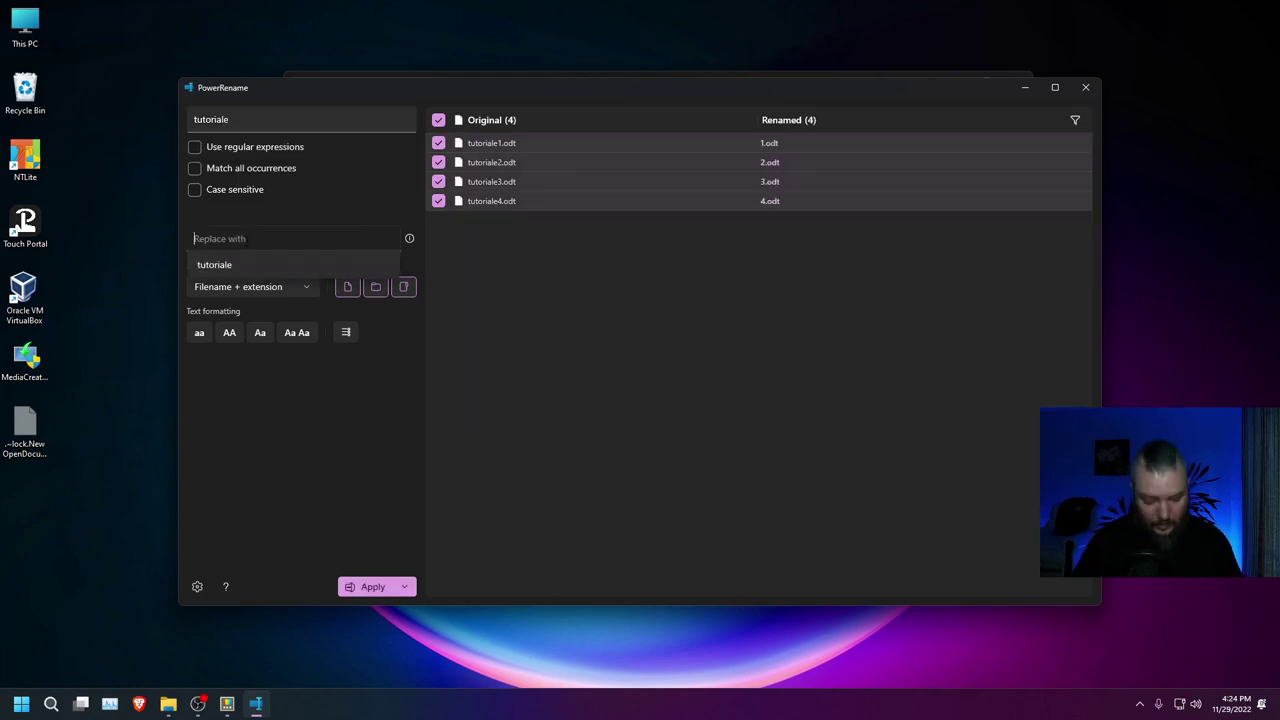
text(raul)
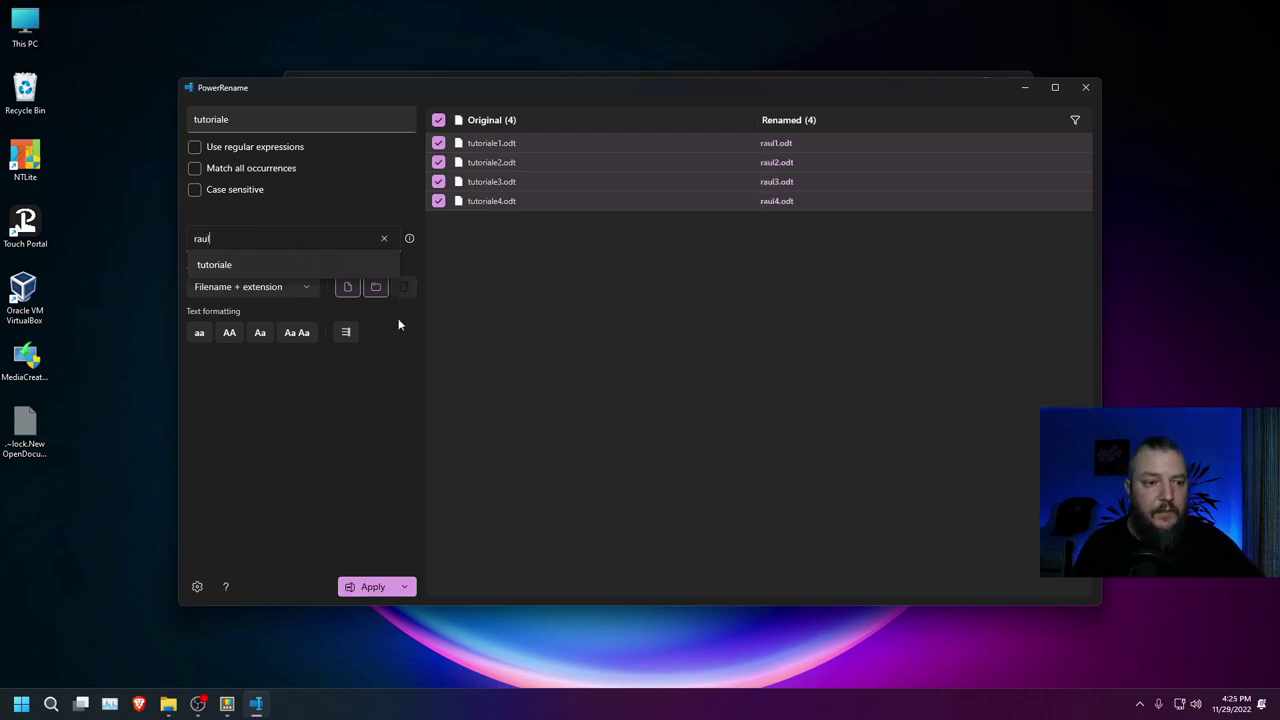
click(370, 587)
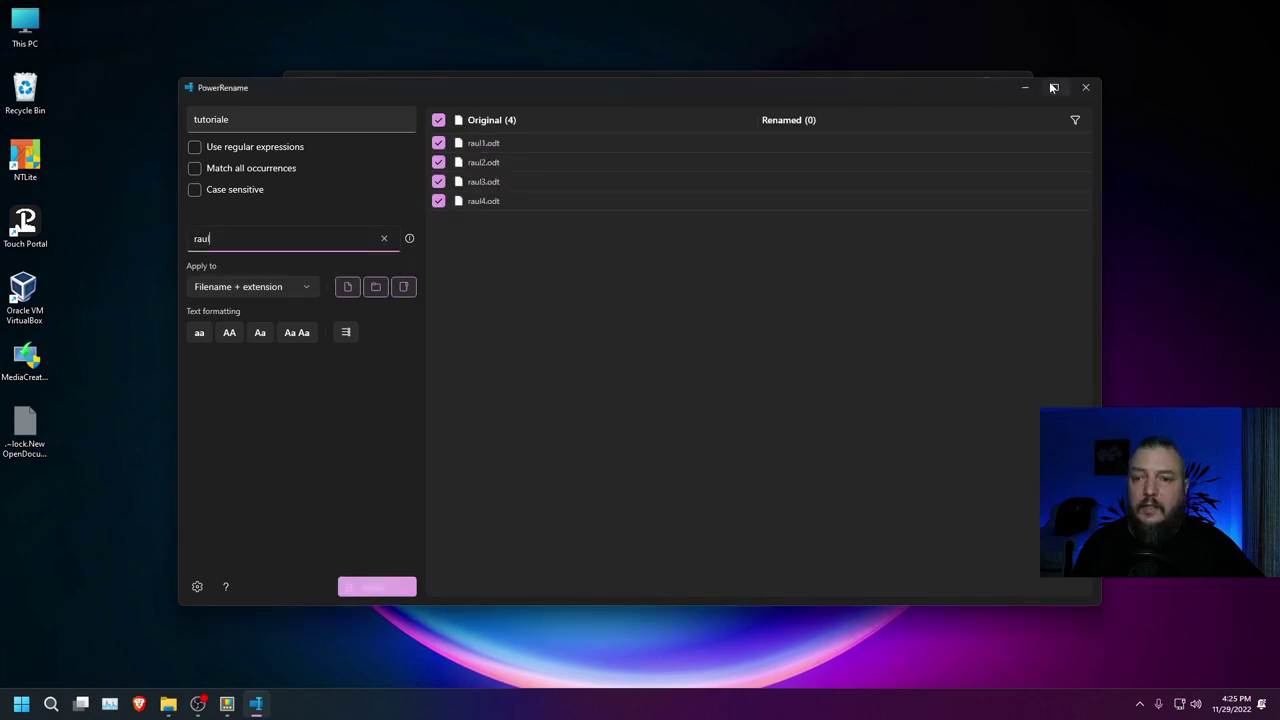
click(1085, 87)
click(451, 346)
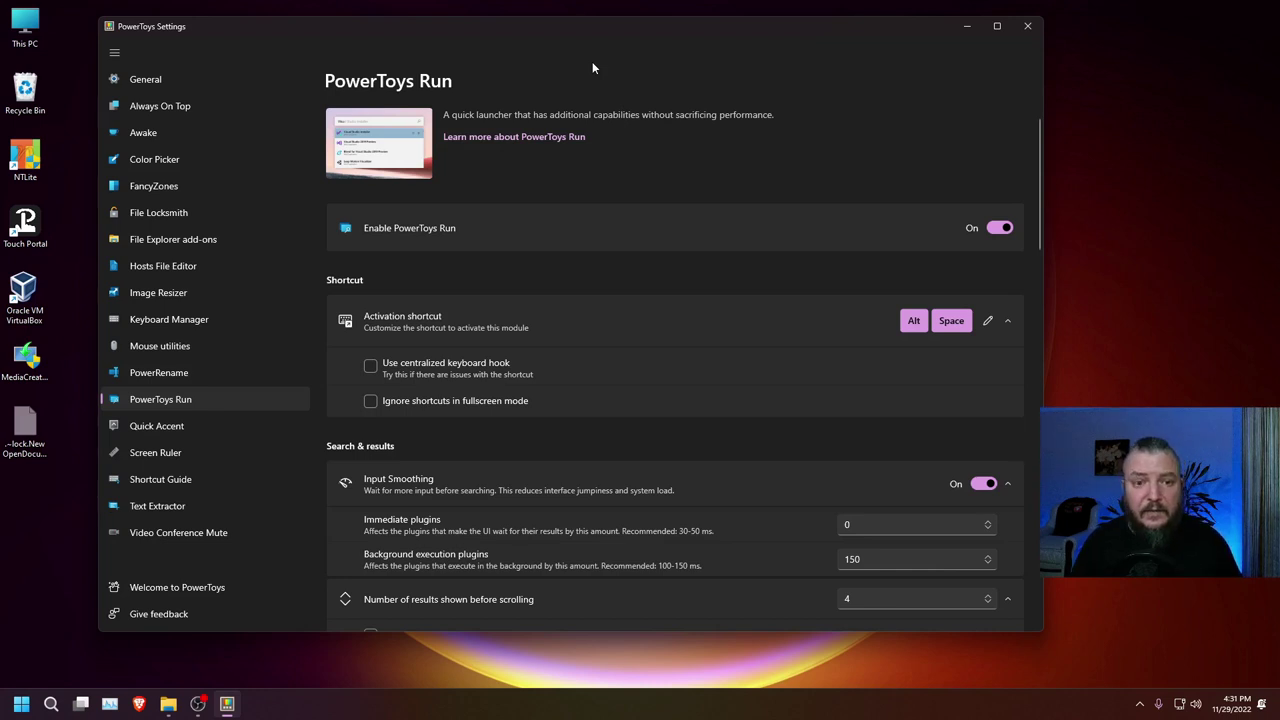
- Search for cmd in PowerToys Run, dismiss the launcher, and view the Quick Accent settings
key(alt+space)
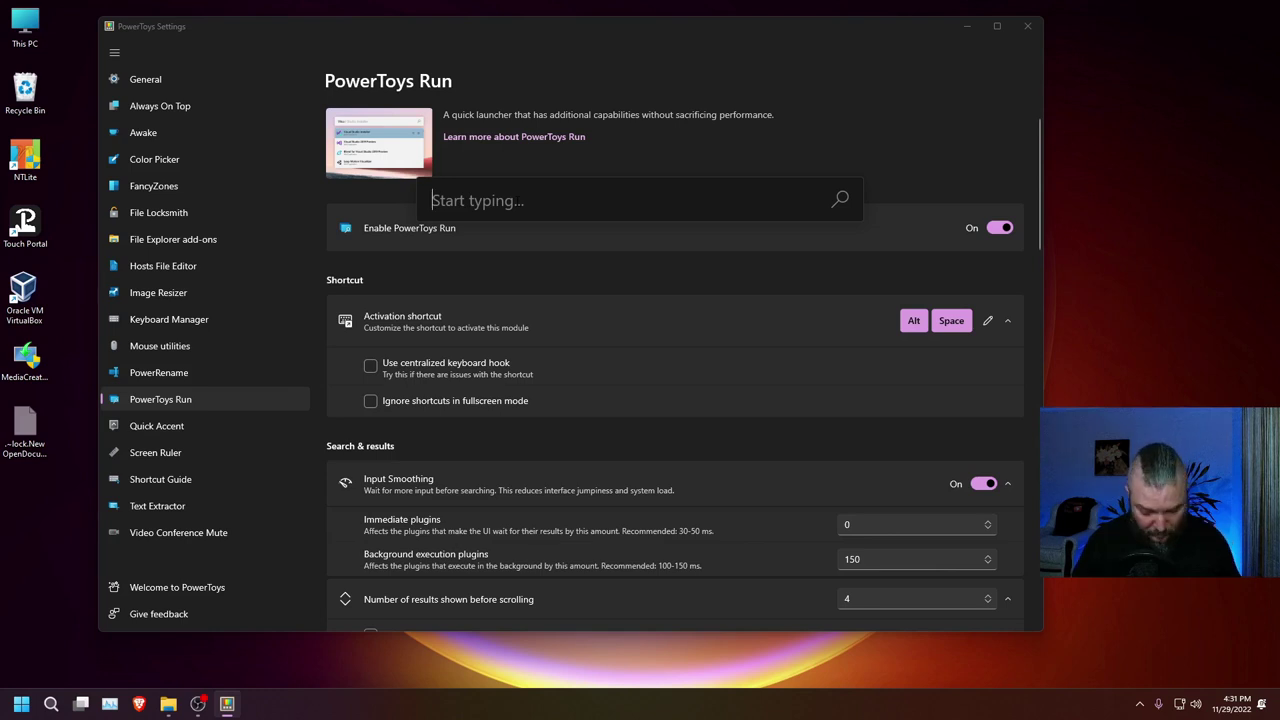
text(cmd)
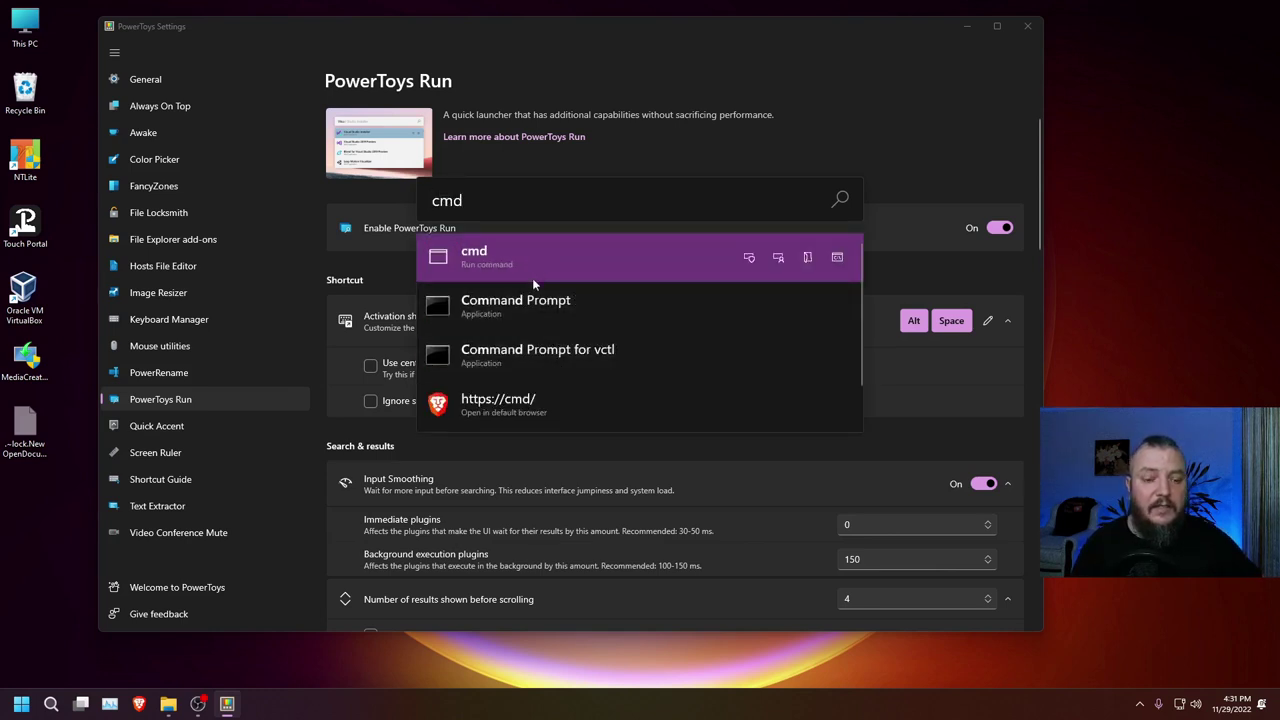
key(Escape)
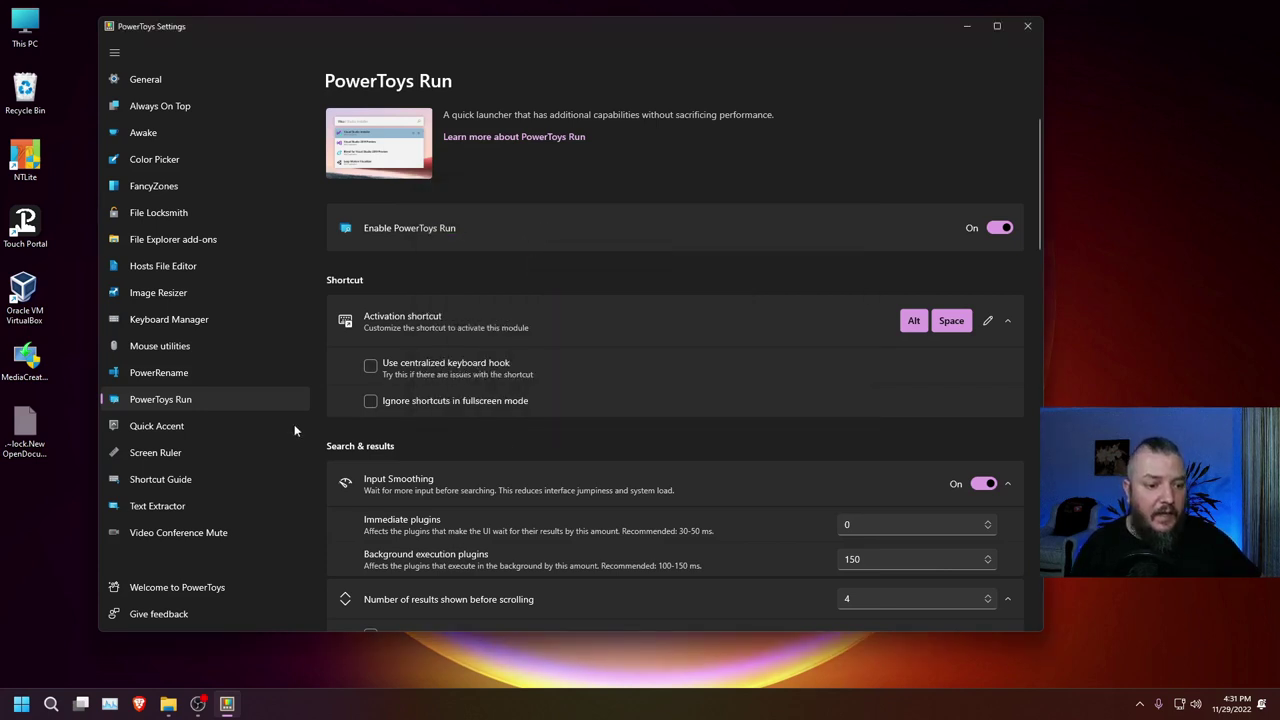
click(164, 433)
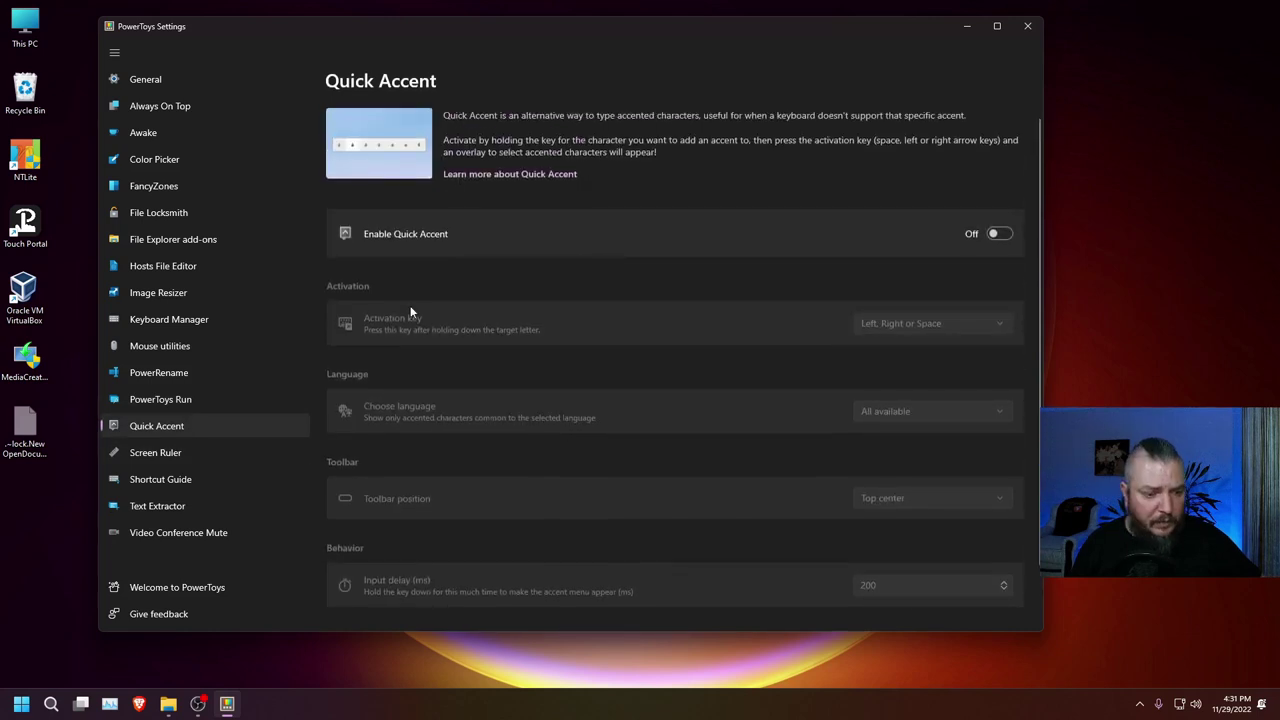
- Open the Screen Ruler settings and measure the desktop area above the taskbar with the ruler's bounds tool
click(150, 452)
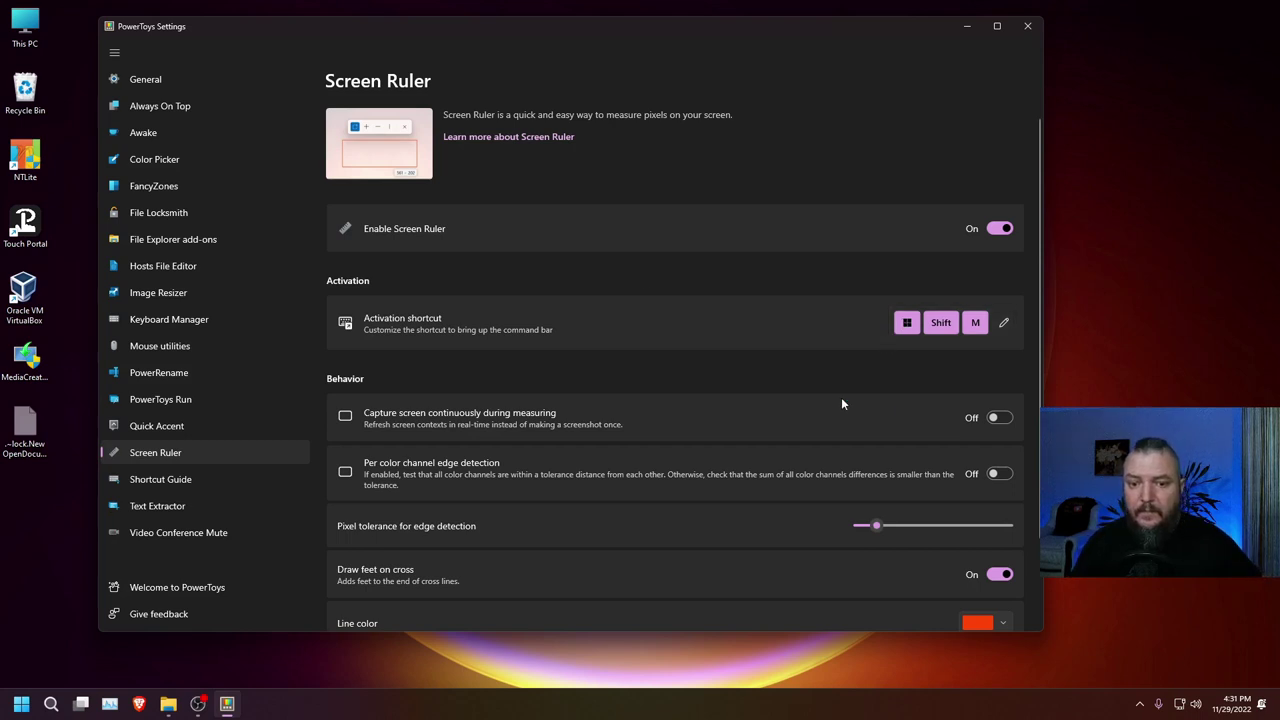
key(super+shift+m)
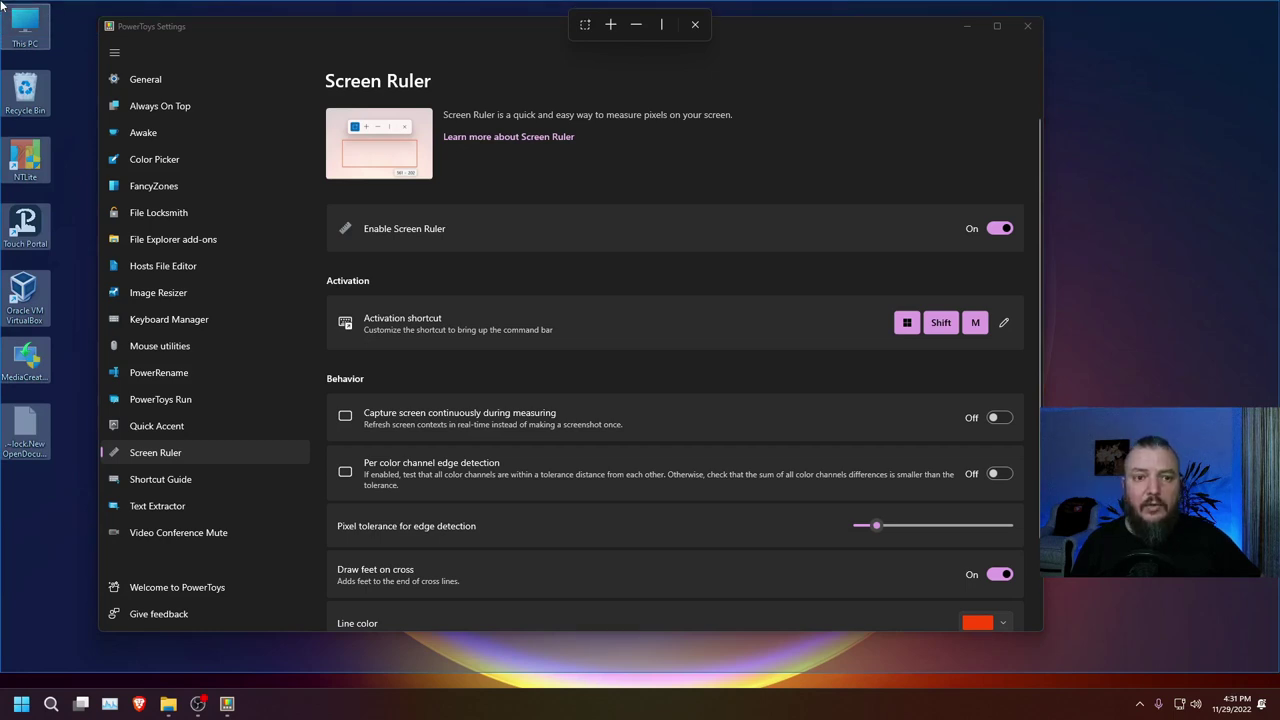
click(585, 24)
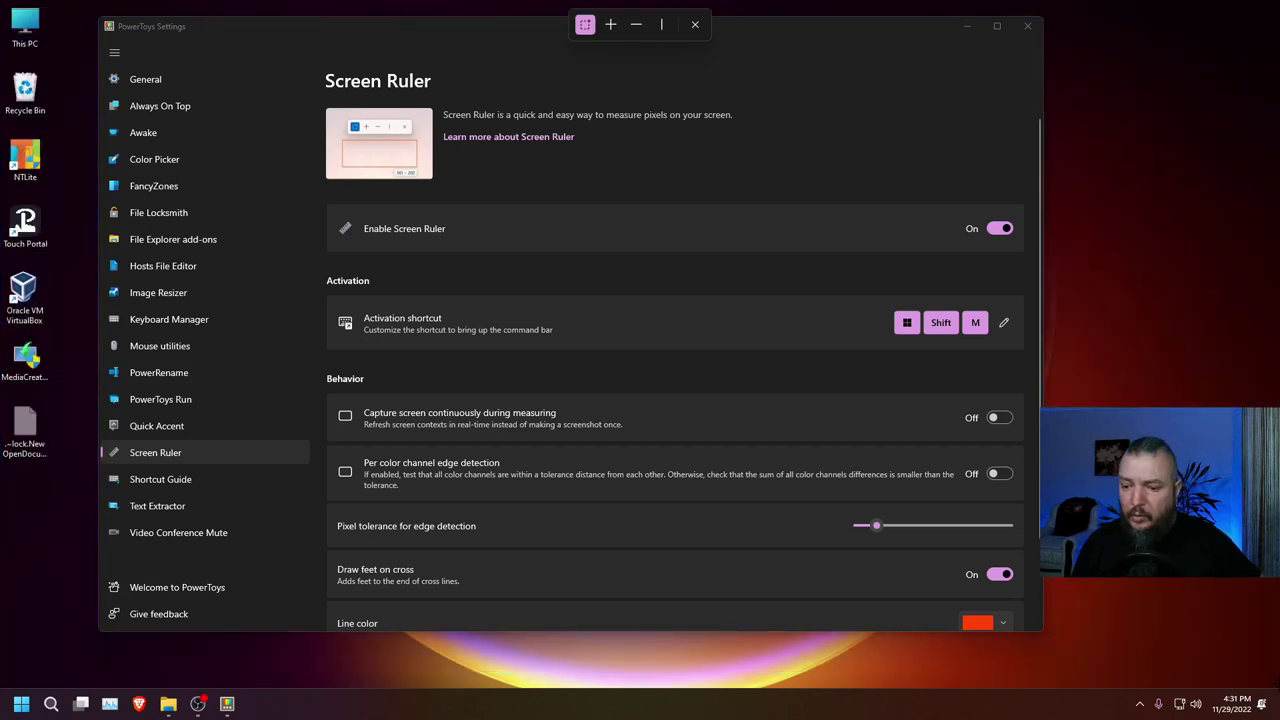
drag(1277, 100, 2, 2)
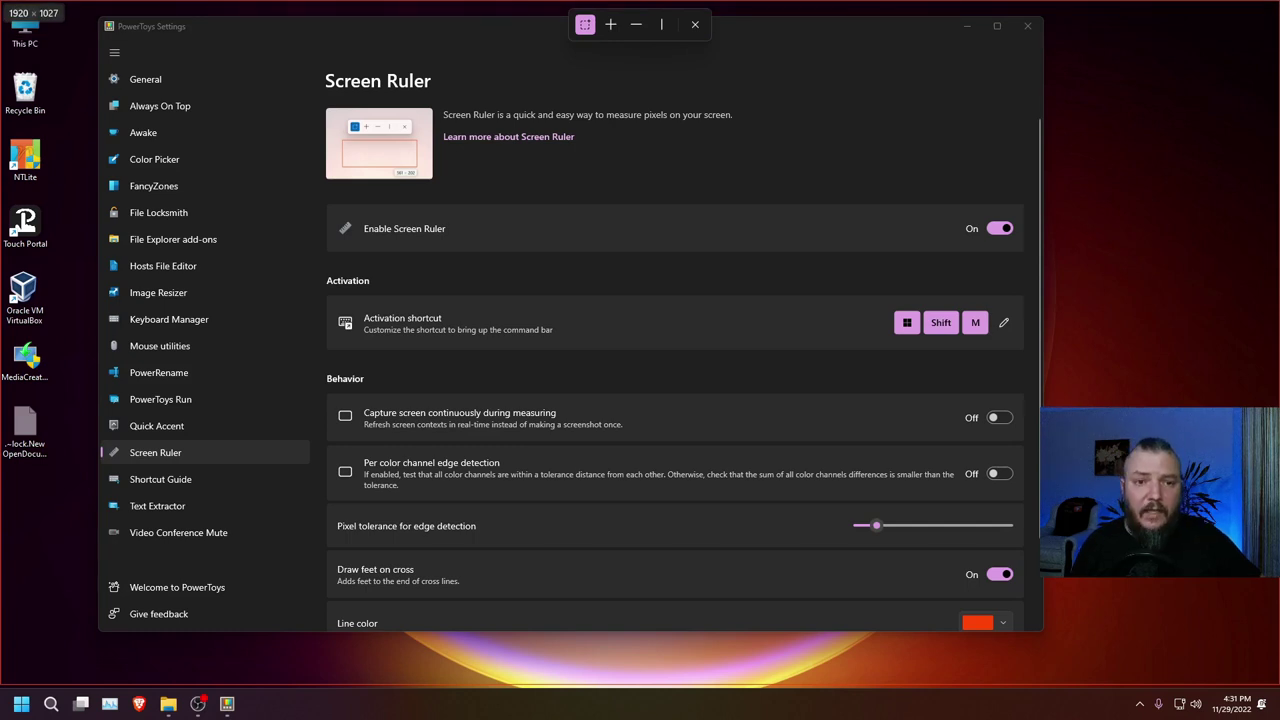
click(695, 24)
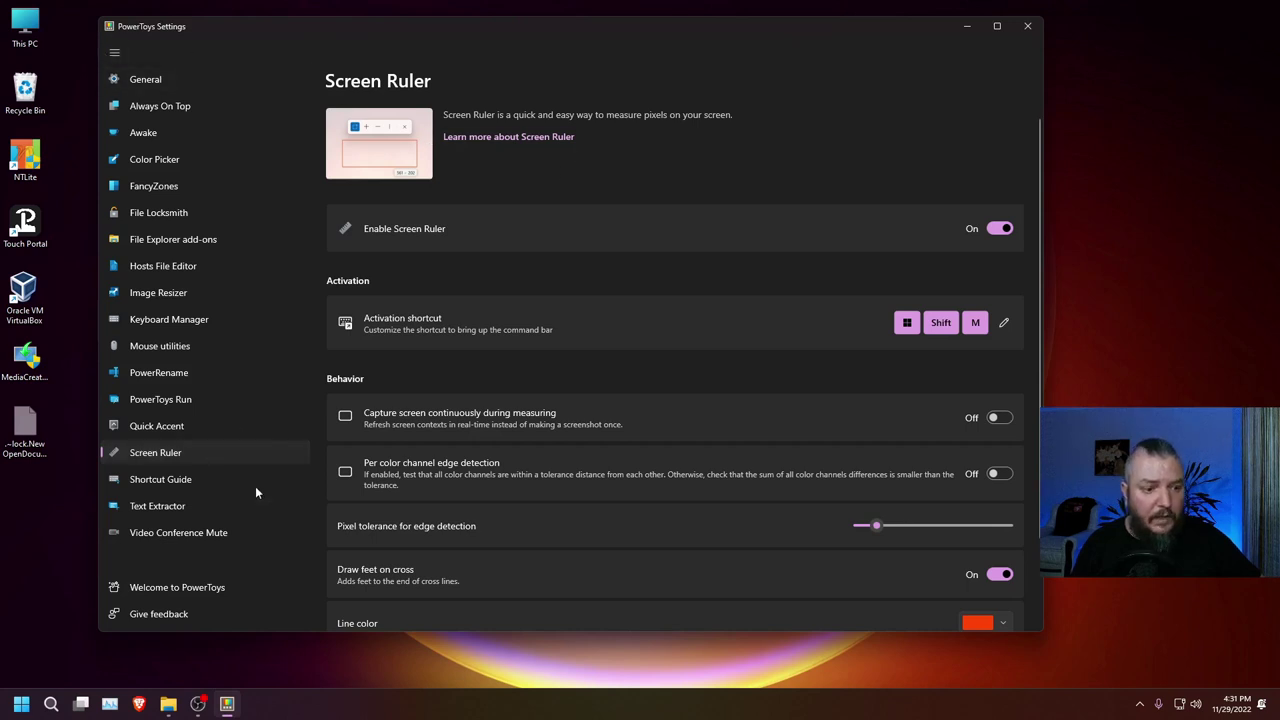
- Review the Shortcut Guide and Text Extractor settings, including their activation shortcuts
click(170, 480)
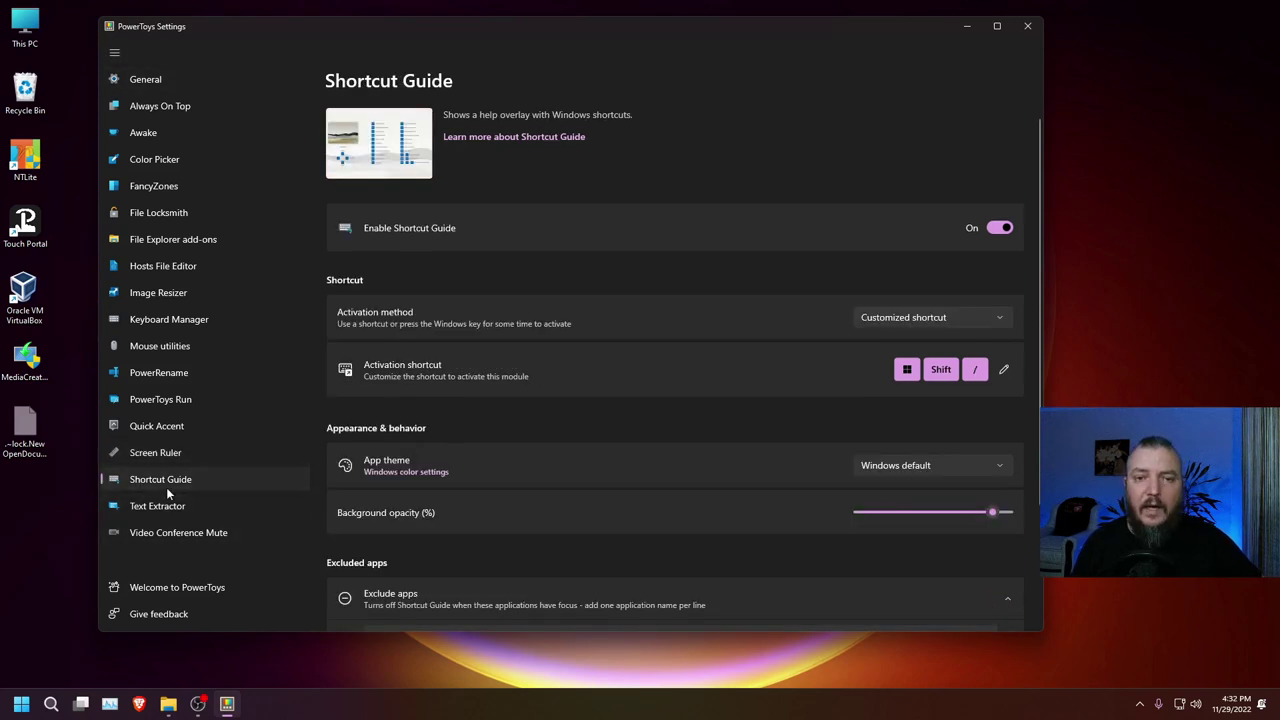
drag(588, 32, 596, 40)
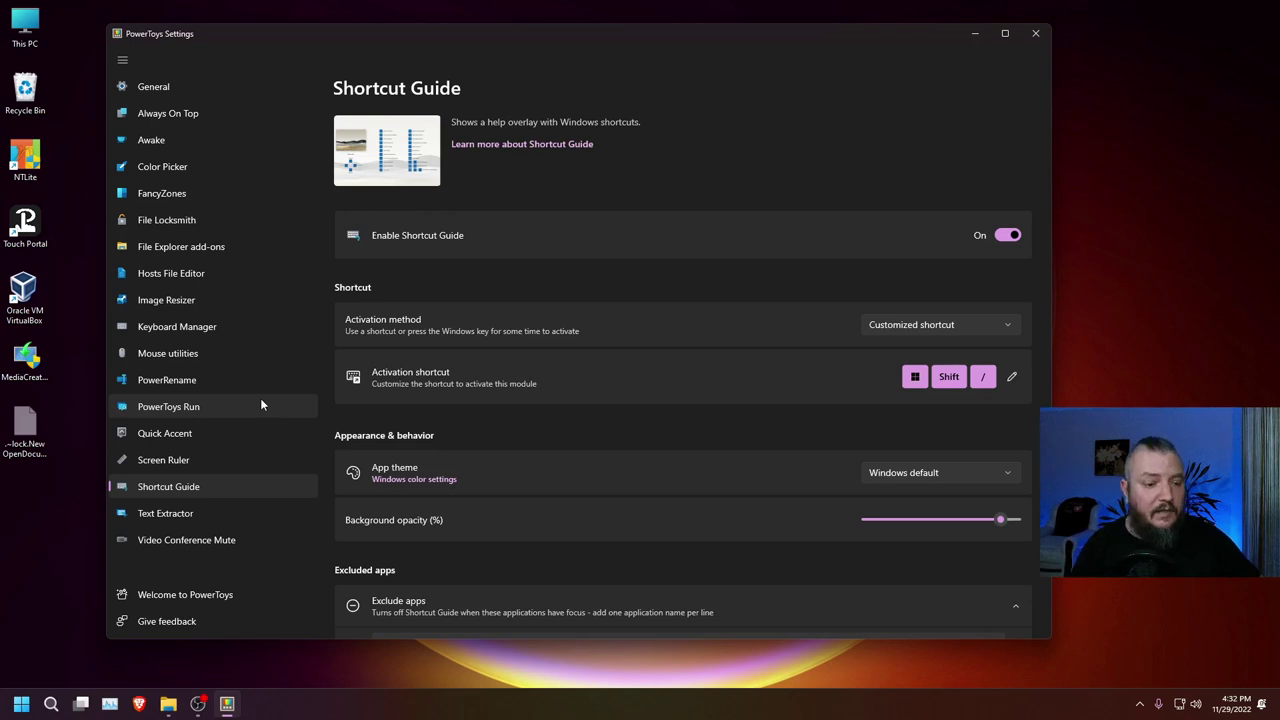
click(171, 521)
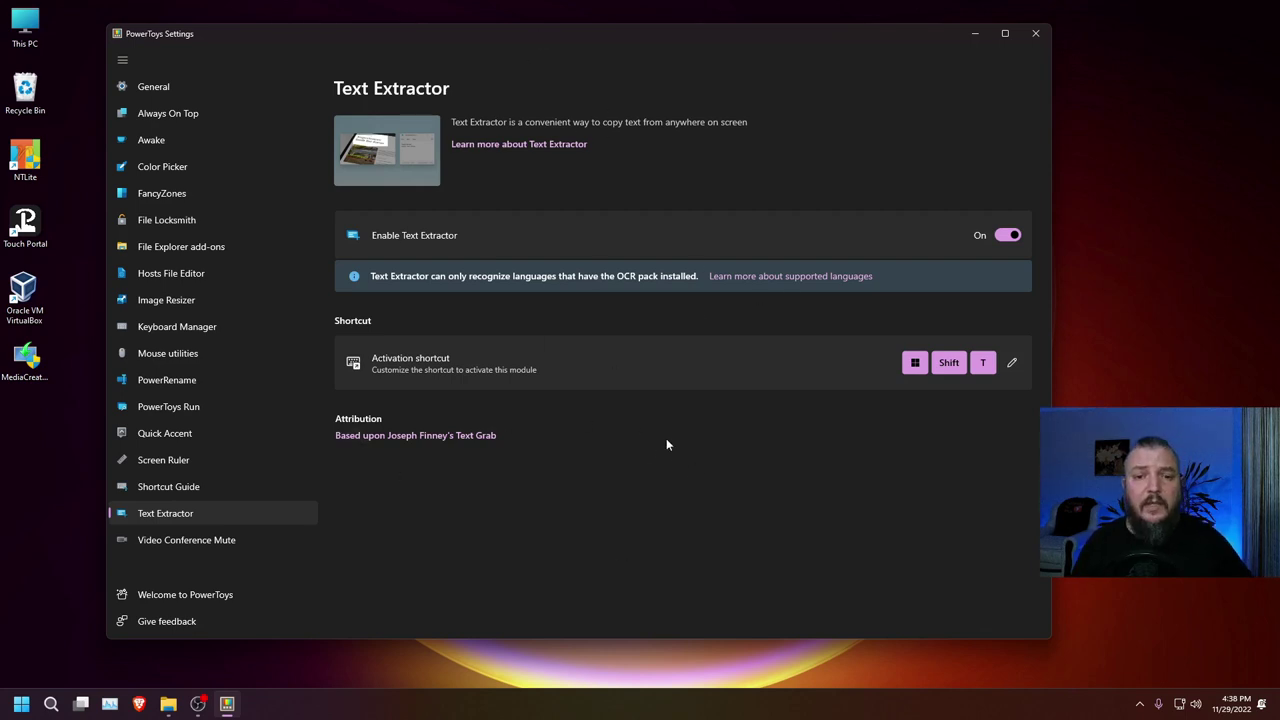
drag(681, 35, 603, 32)
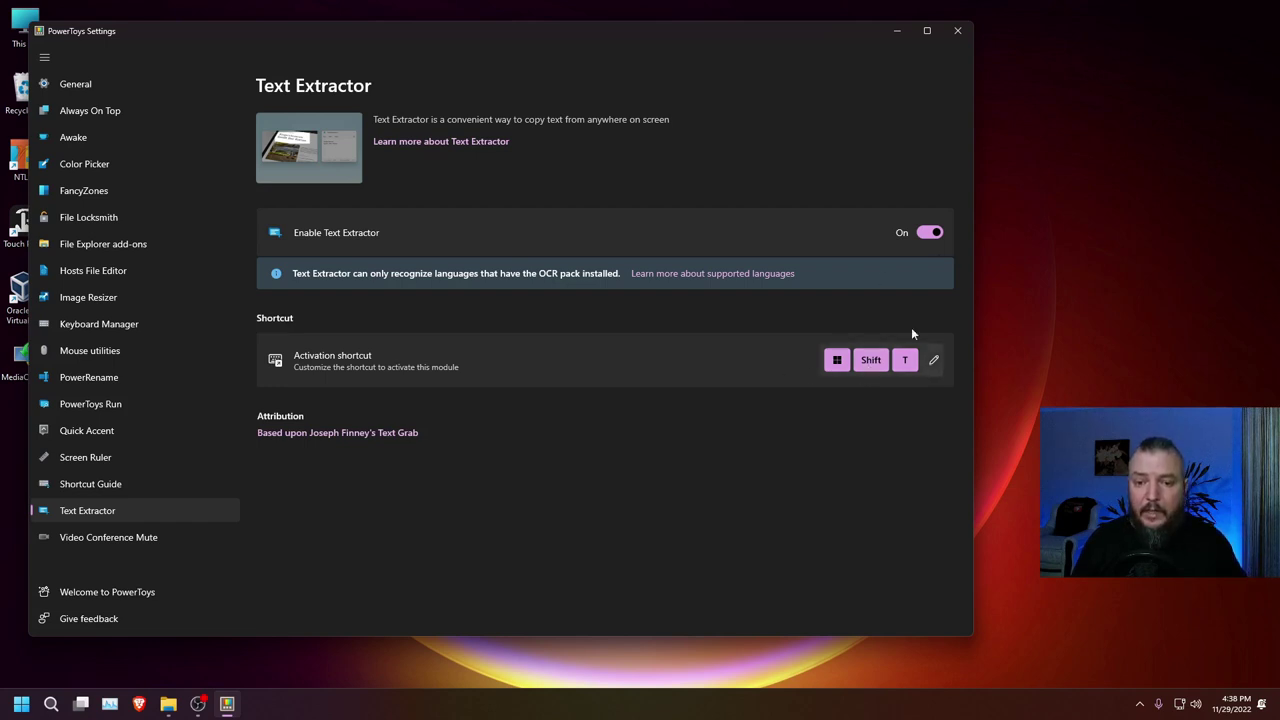
- Open the Screenshot 2022-10-29 114350.png image from the desktop and capture its processor name line with Text Extractor
click(895, 33)
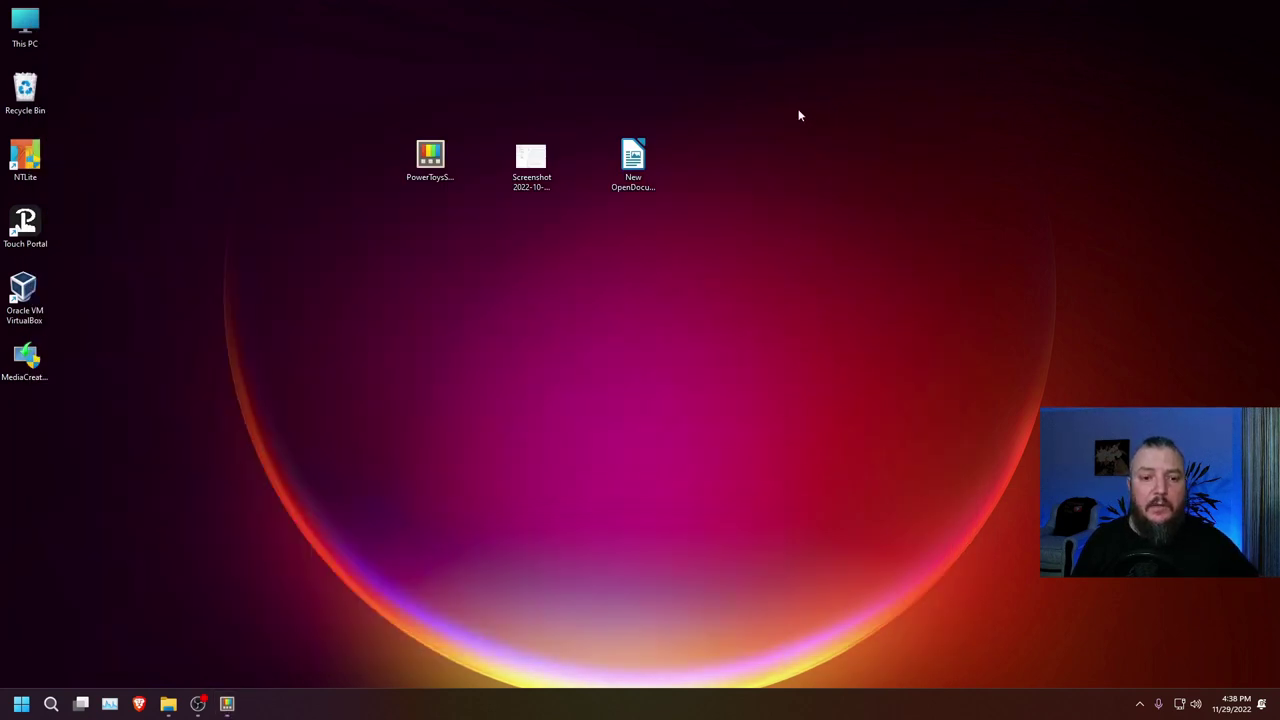
double_click(531, 160)
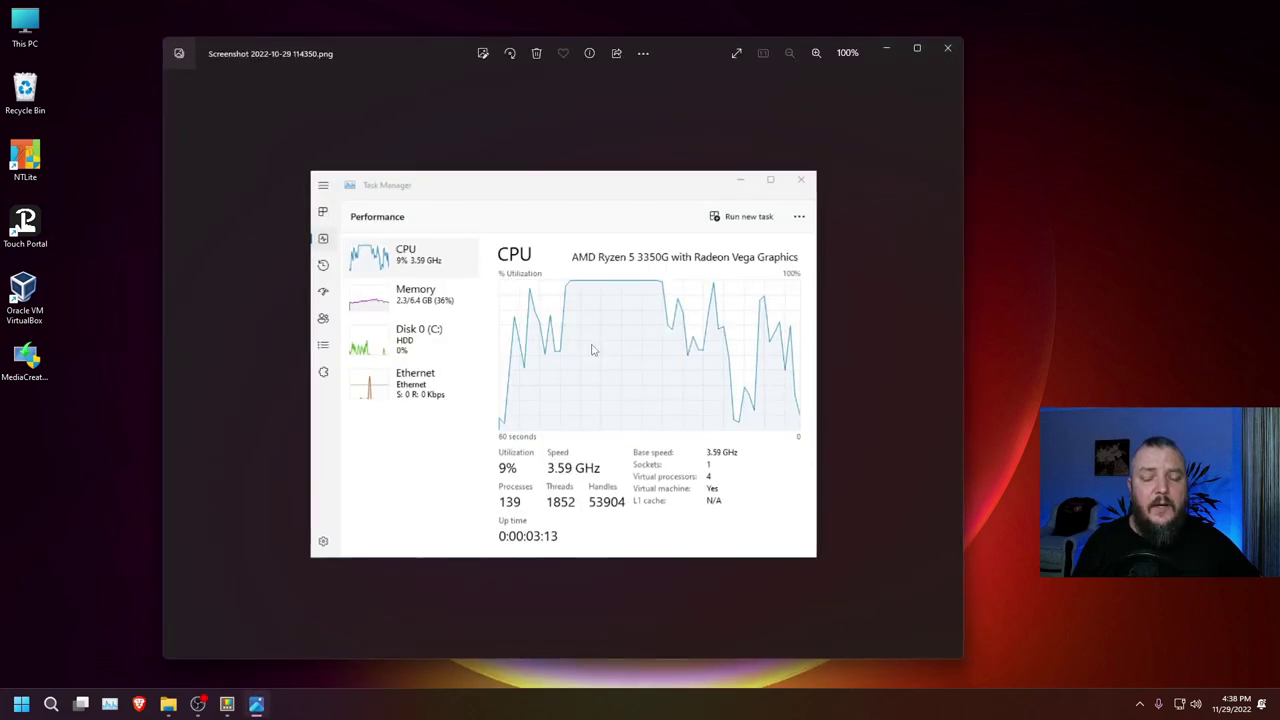
drag(405, 54, 374, 51)
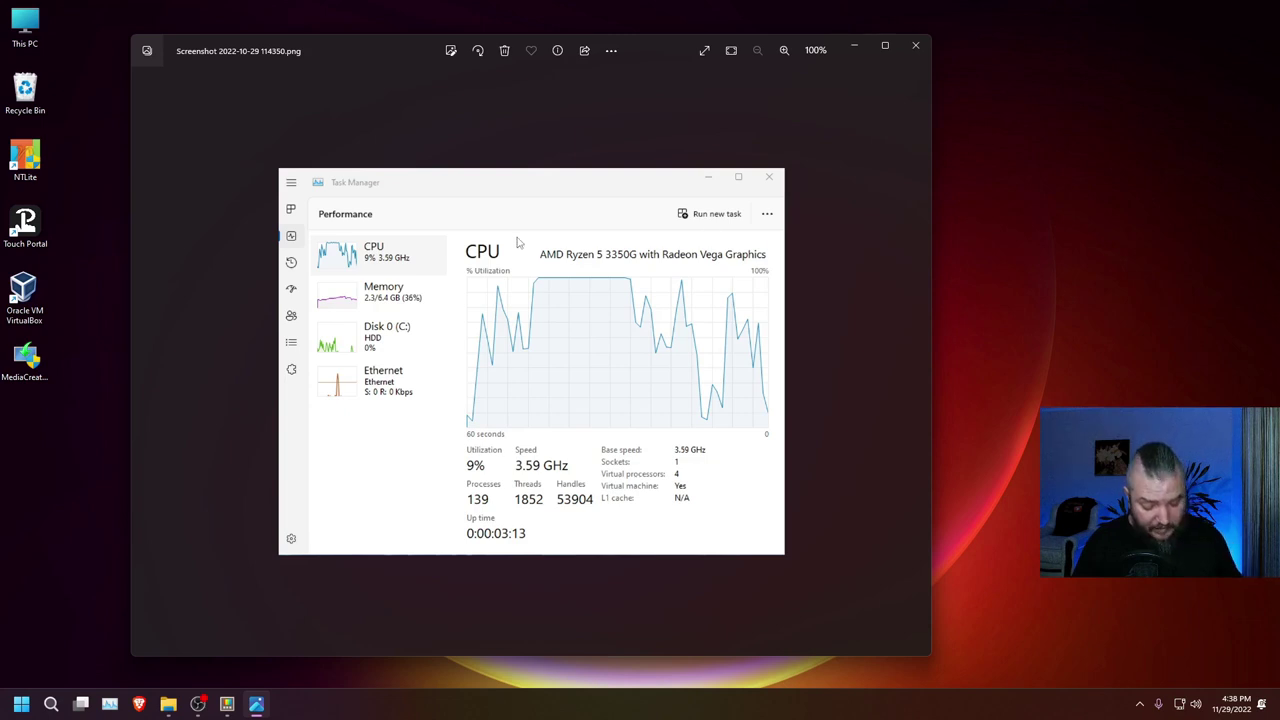
key(super+shift+s)
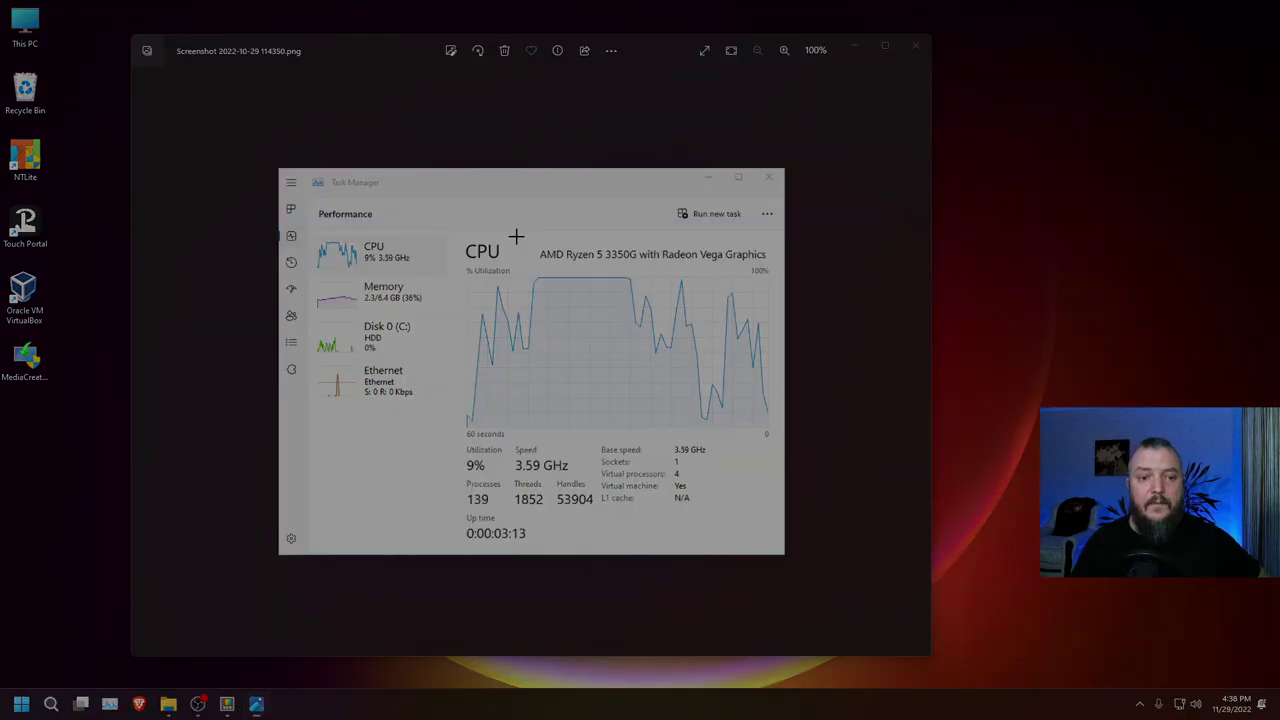
drag(533, 235, 776, 268)
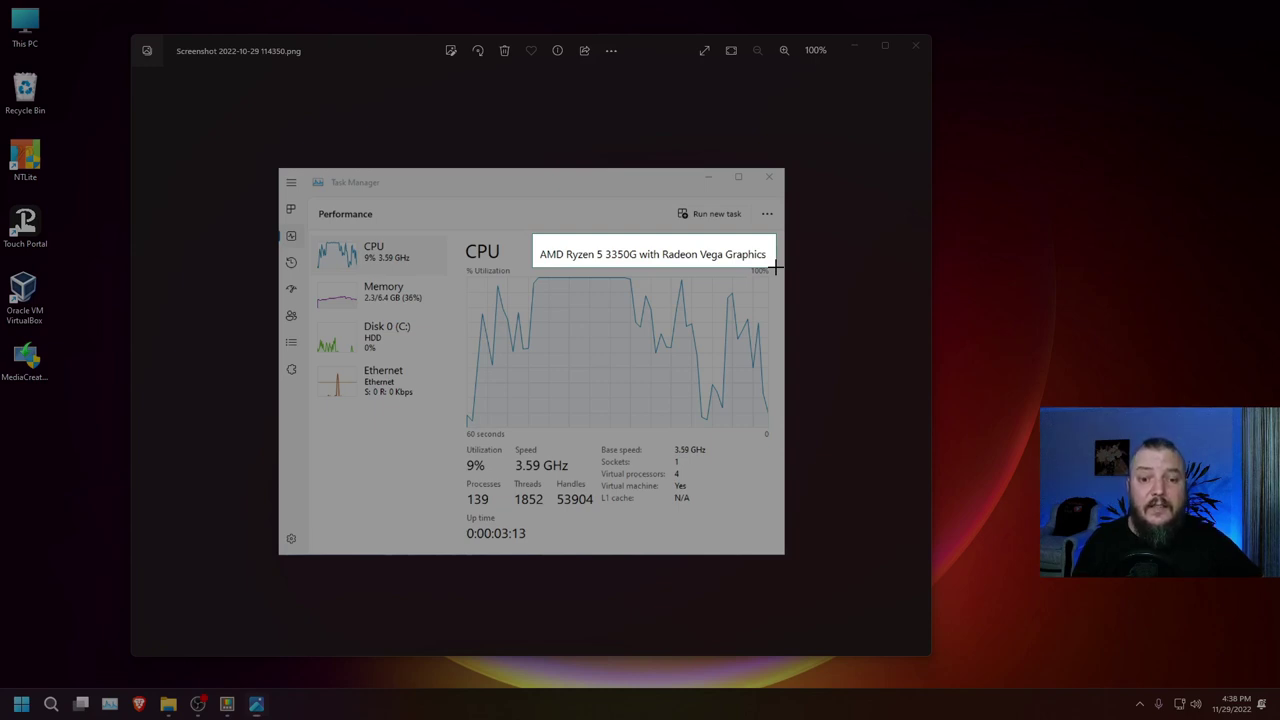
drag(776, 268, 777, 270)
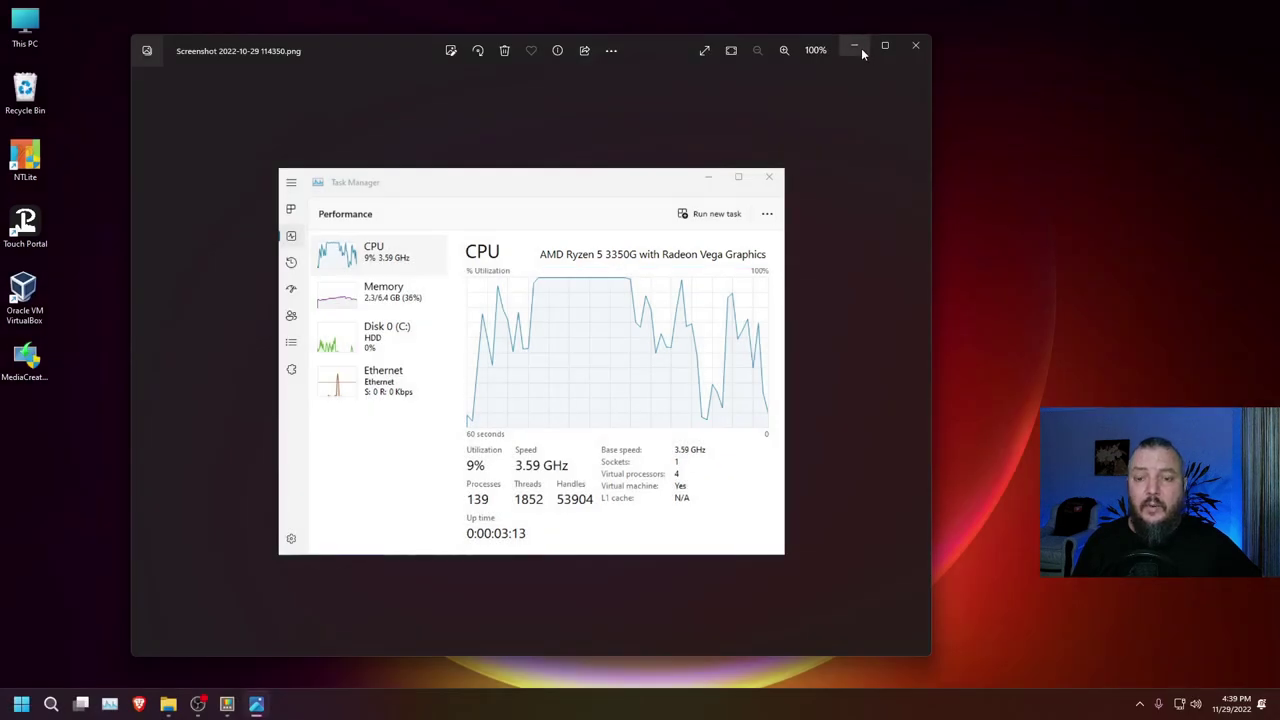
- Open New OpenDocument Text.odt from the desktop, insert the extracted text "AMD Ryzen 5 3350G with Radeon Vega Graphics" and select it
click(855, 47)
click(628, 163)
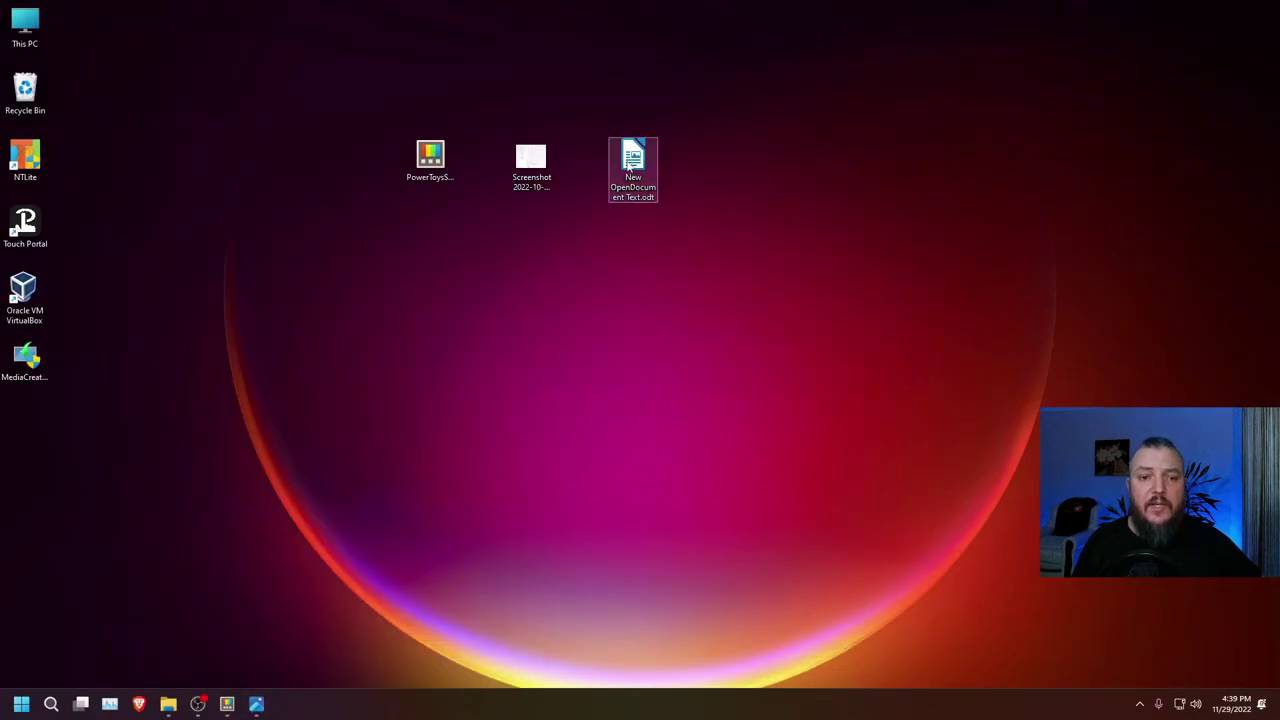
double_click(628, 163)
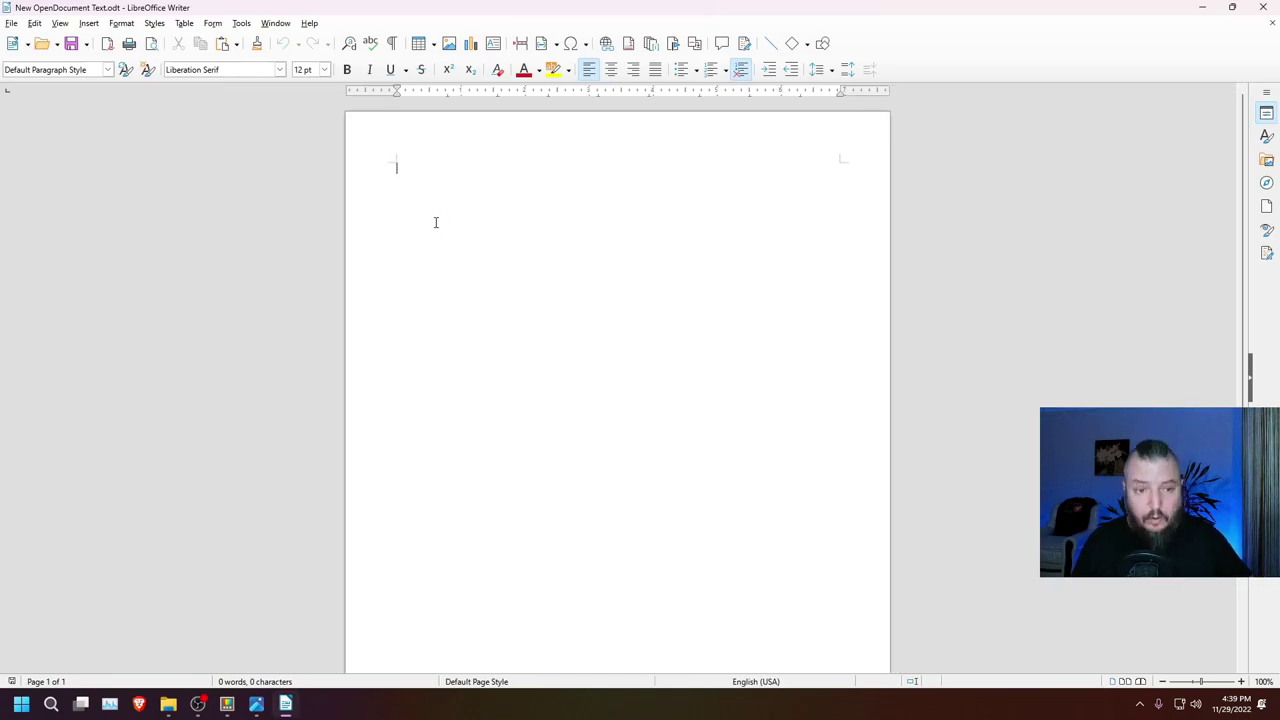
text(AMD Ryzen 5 3350G with Radeon Vega Graphics)
key(ctrl+shift+Left)
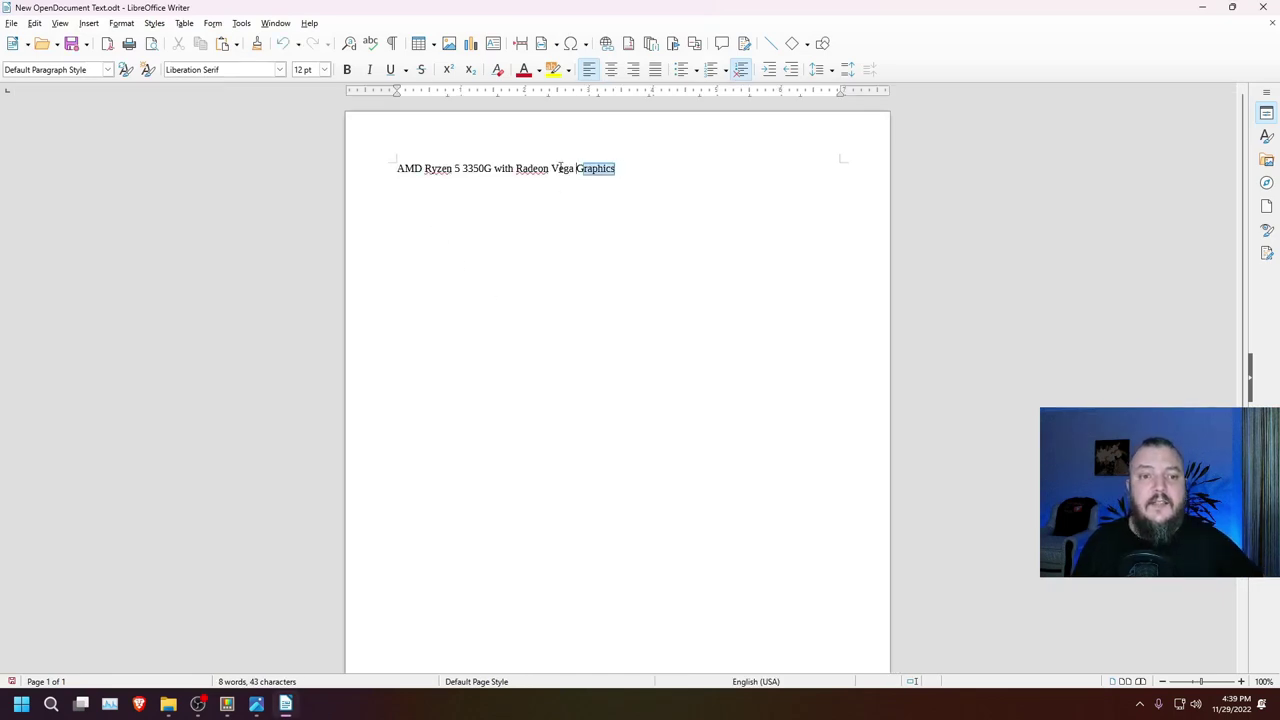
key(ctrl+shift+Left)
key(ctrl+shift+Left)
key(ctrl+shift+Left)
key(ctrl+shift+Left)
key(ctrl+shift+Left)
key(ctrl+shift+Left)
key(ctrl+shift+Left)
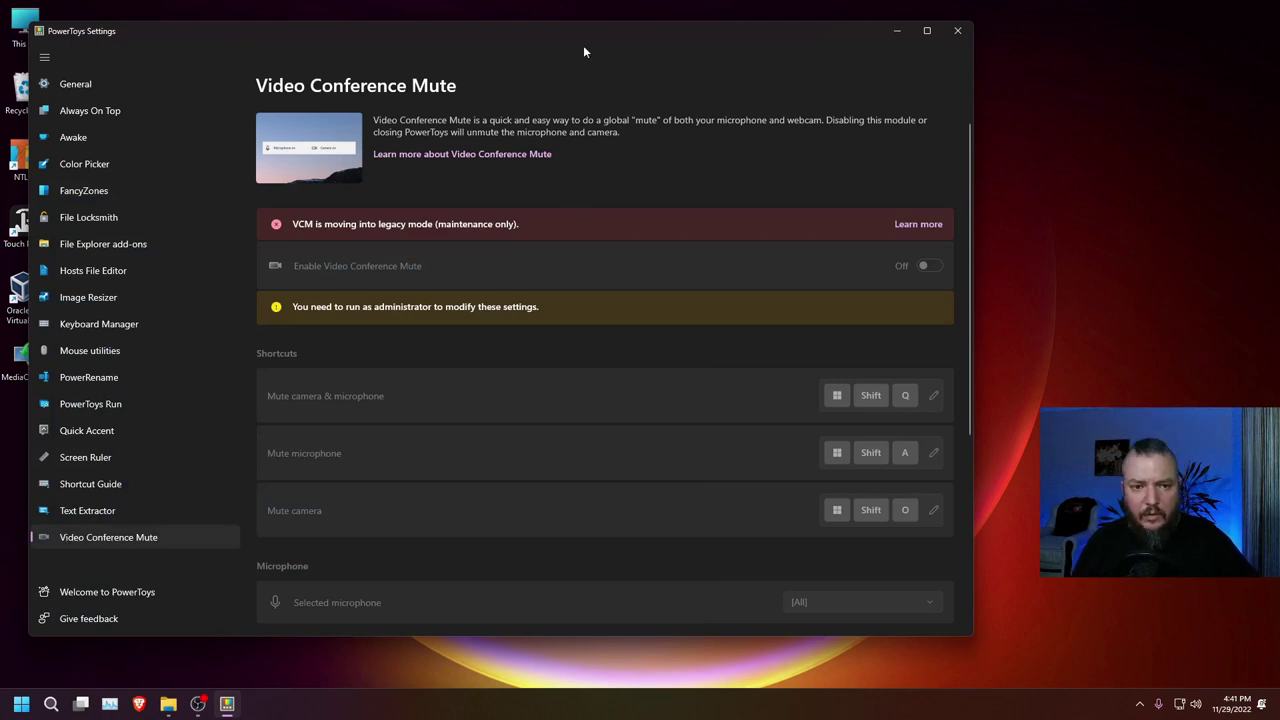
- Review the Video Conference Mute settings for shortcuts, microphone, camera and toolbar
drag(585, 52, 648, 57)
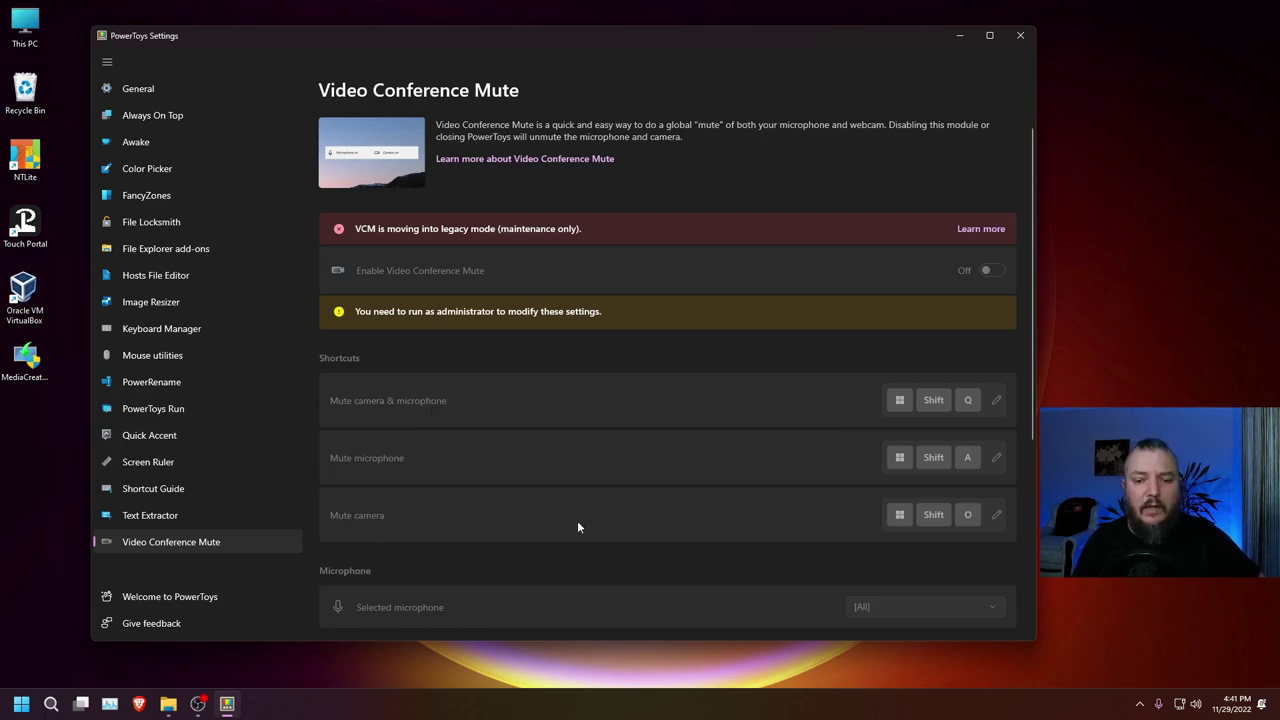
scroll(558, 523, down, 5)
scroll(558, 523, up, 4)
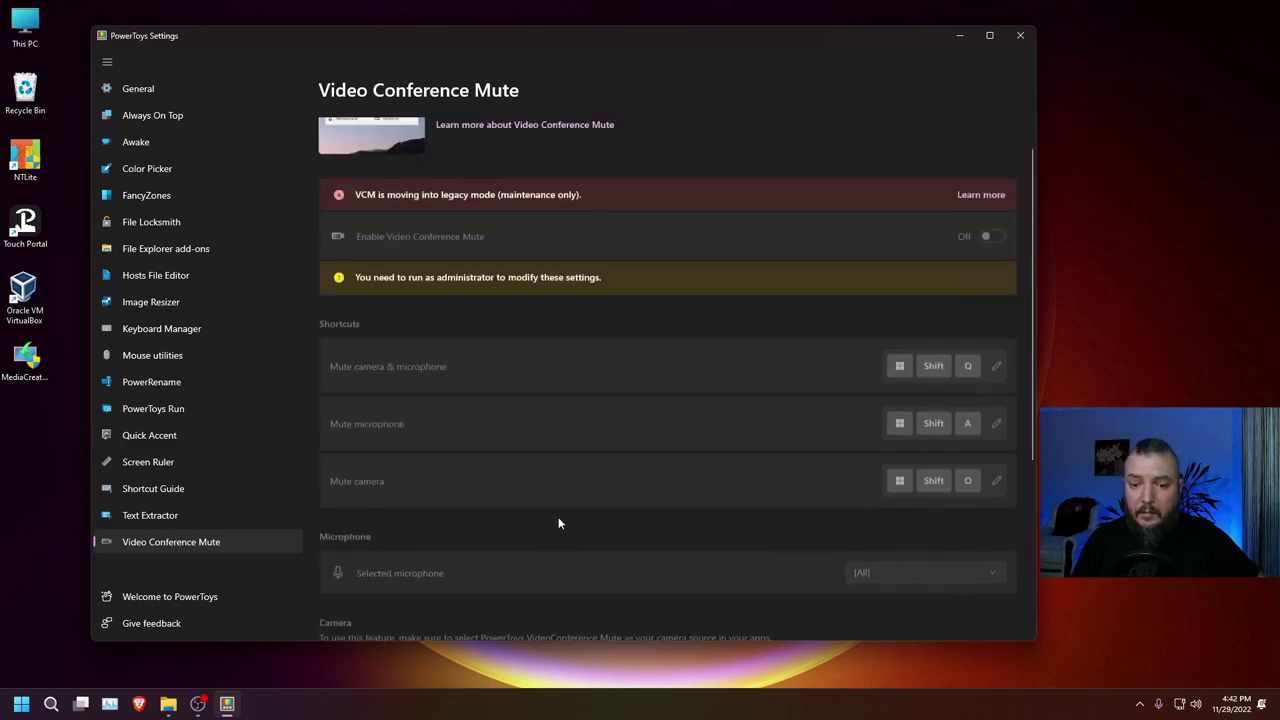
scroll(558, 523, up, 1)
scroll(558, 520, down, 6)
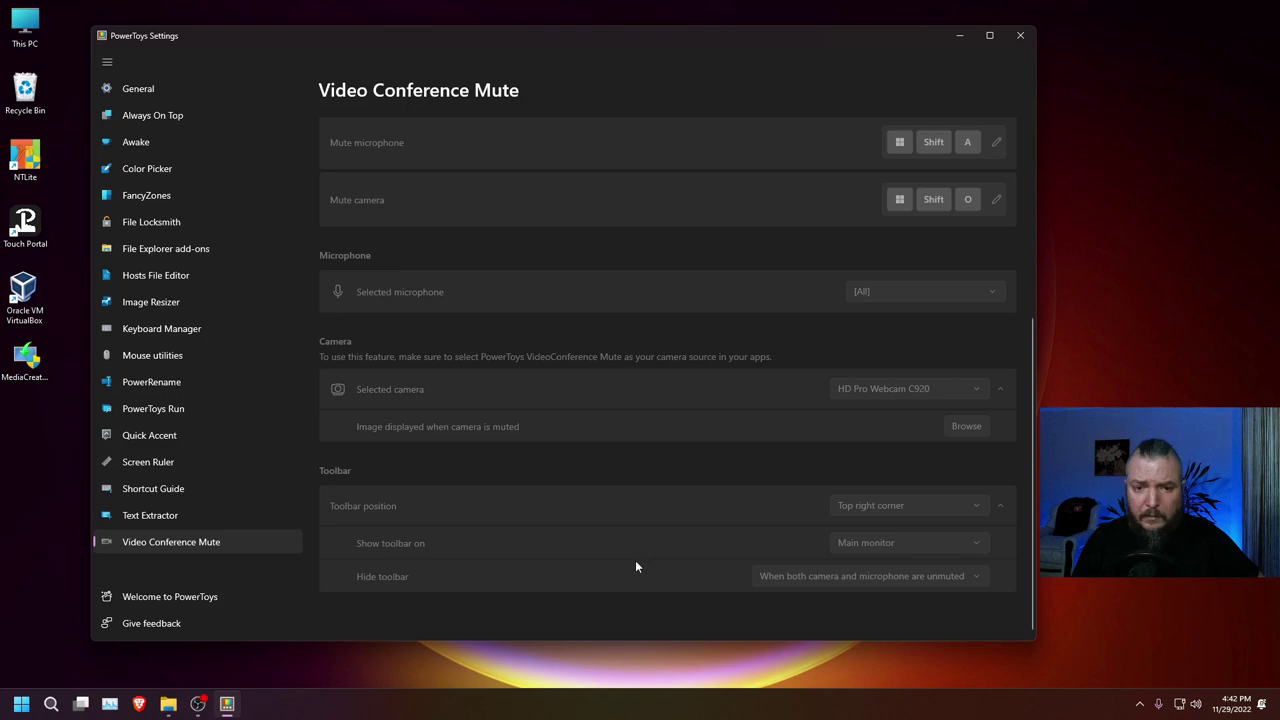
scroll(635, 567, up, 3)
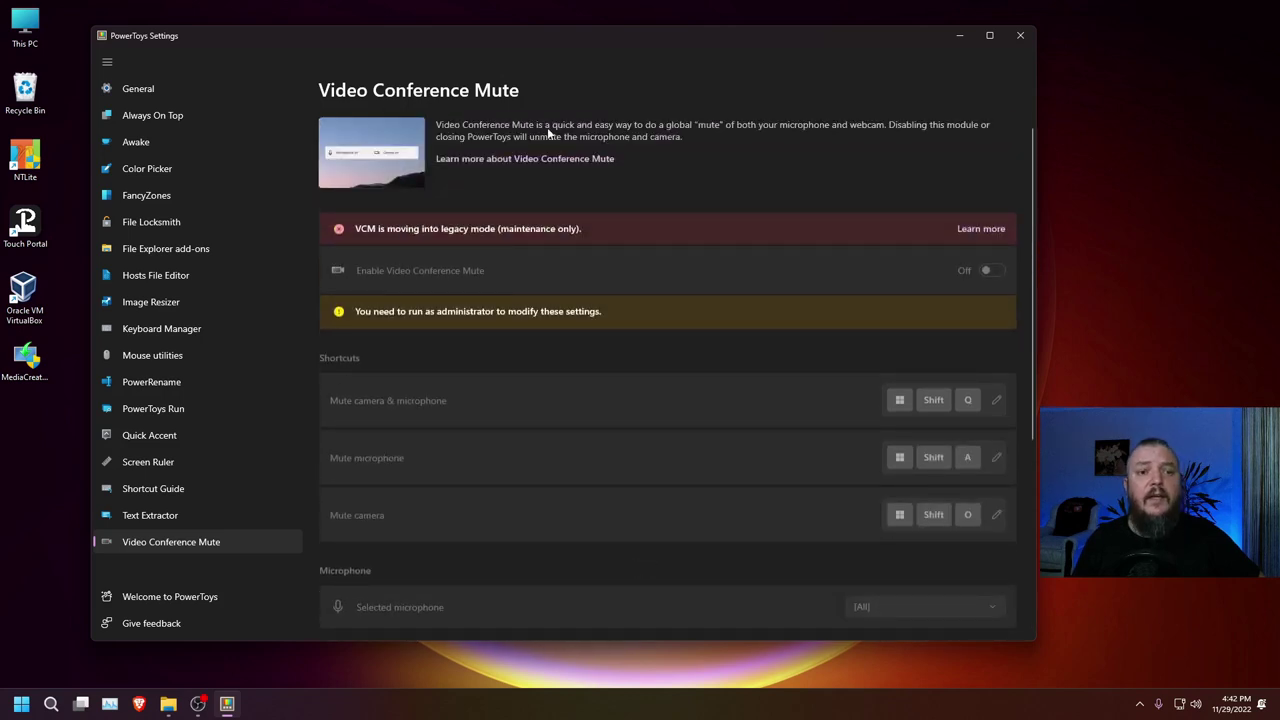